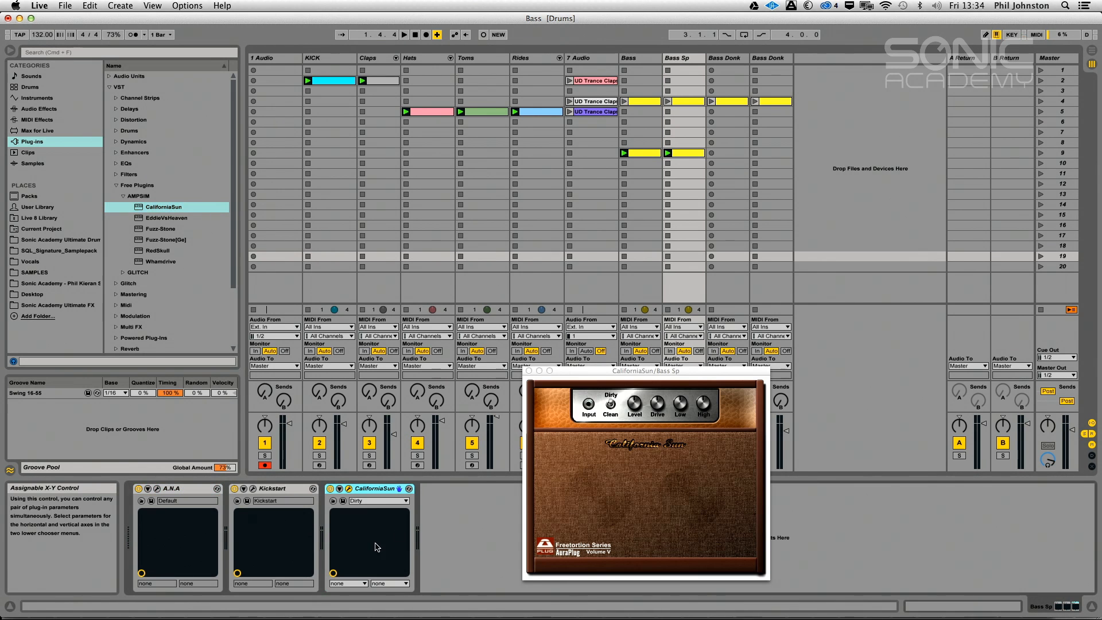
# - Move the CaliforniaSun window clear of the mixer, then solo the Bass Sp track and play it to audition the amp
pyautogui.moveTo(569, 371); pyautogui.dragTo(445, 194)
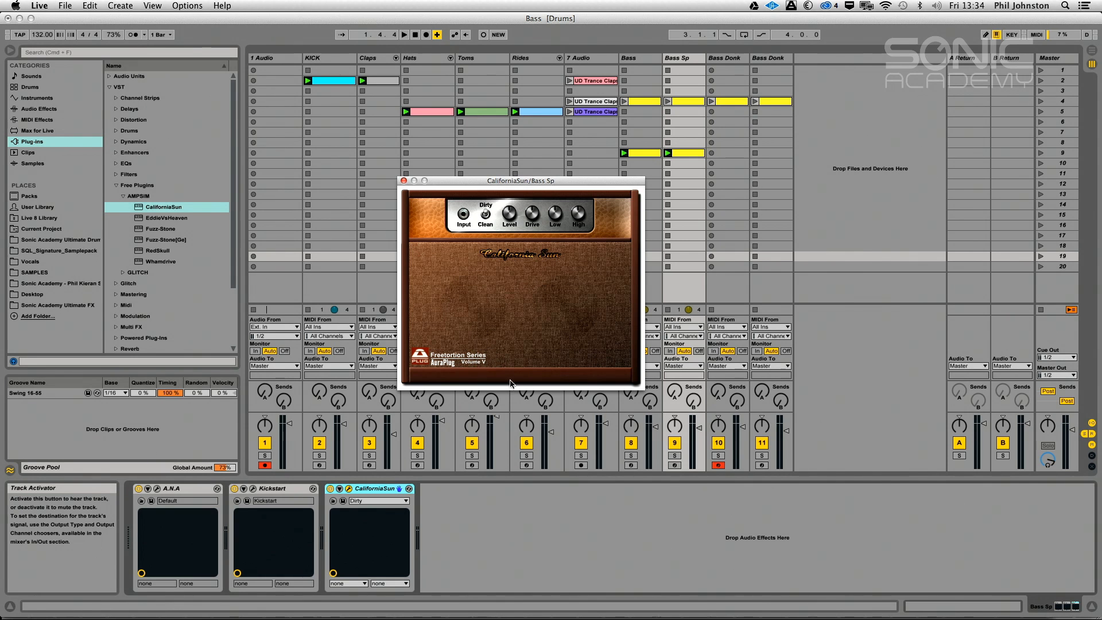
pyautogui.click(680, 522)
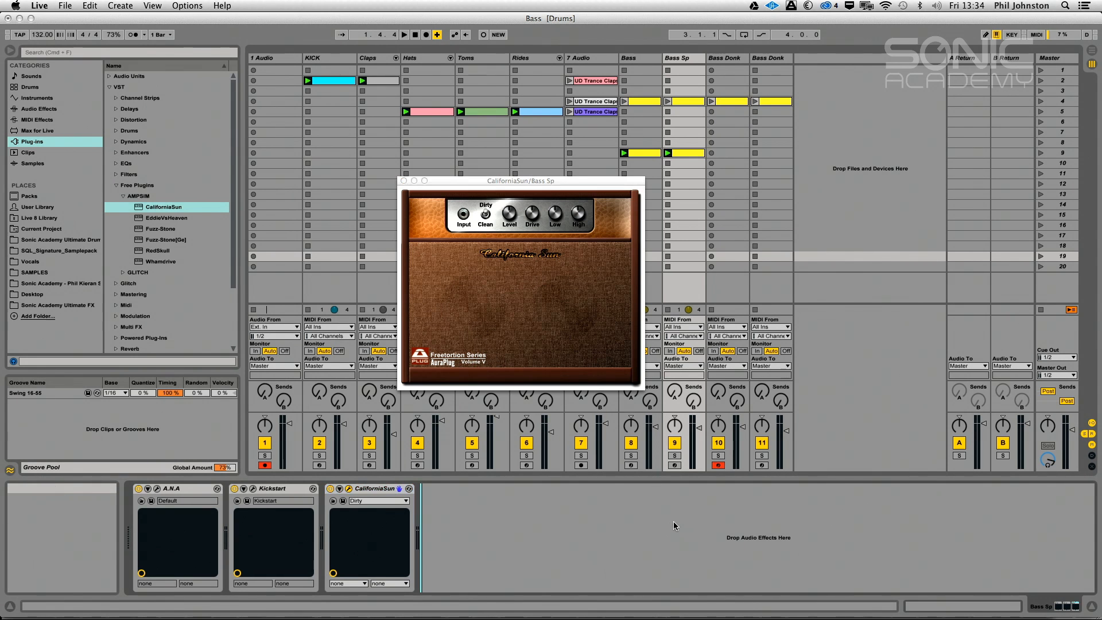
pyautogui.click(675, 455)
pyautogui.press('space')
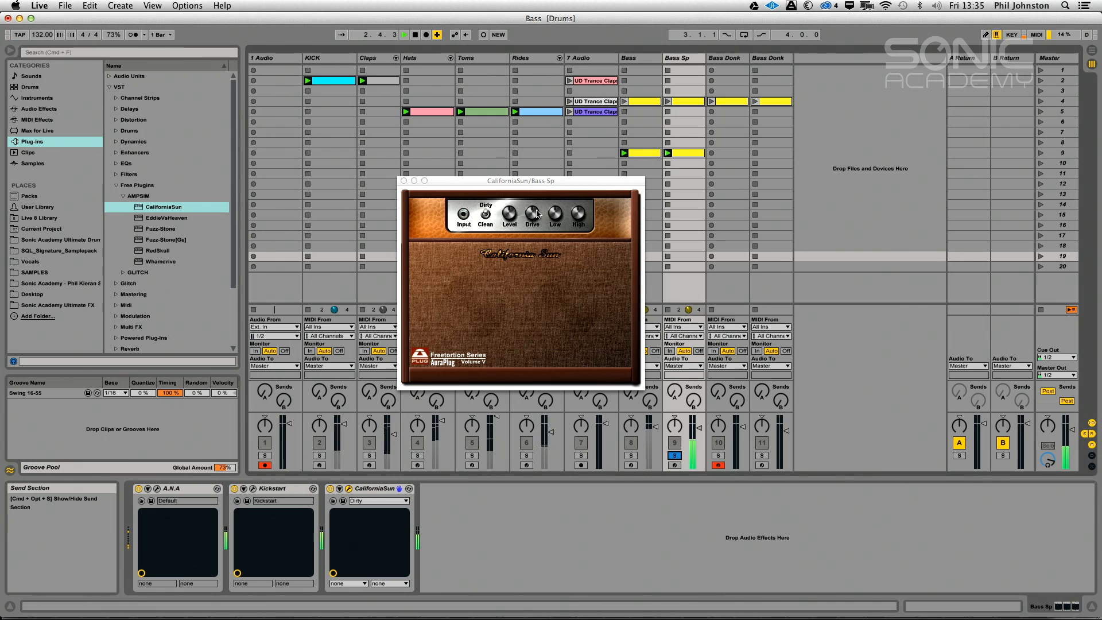
pyautogui.click(544, 180)
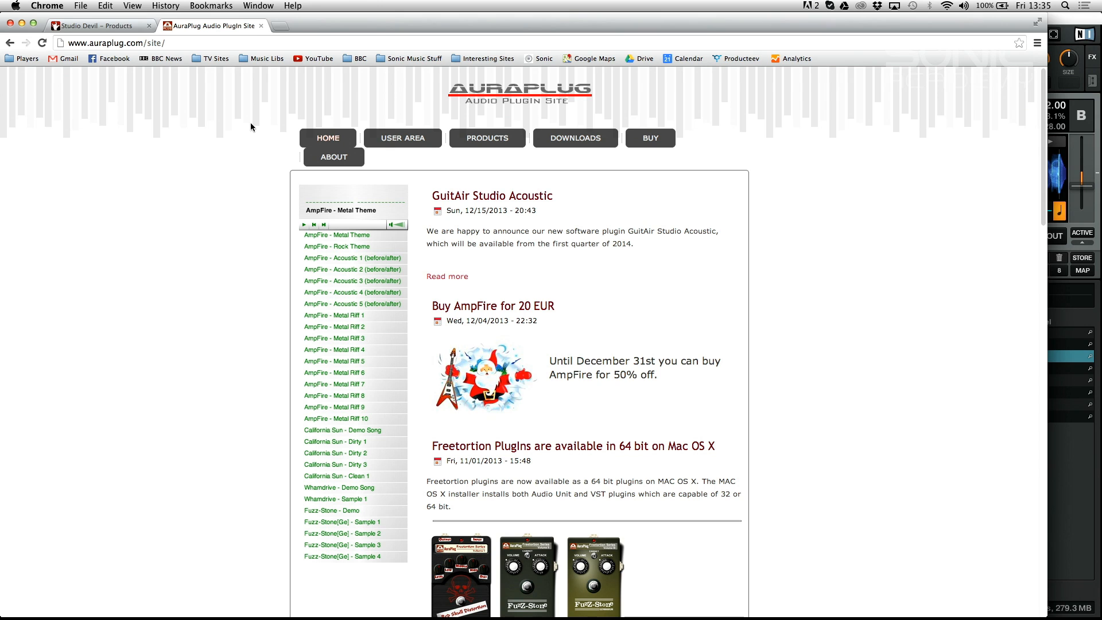
# - Look over the amp modelling plug-ins on the Studio Devil products page
pyautogui.click(131, 27)
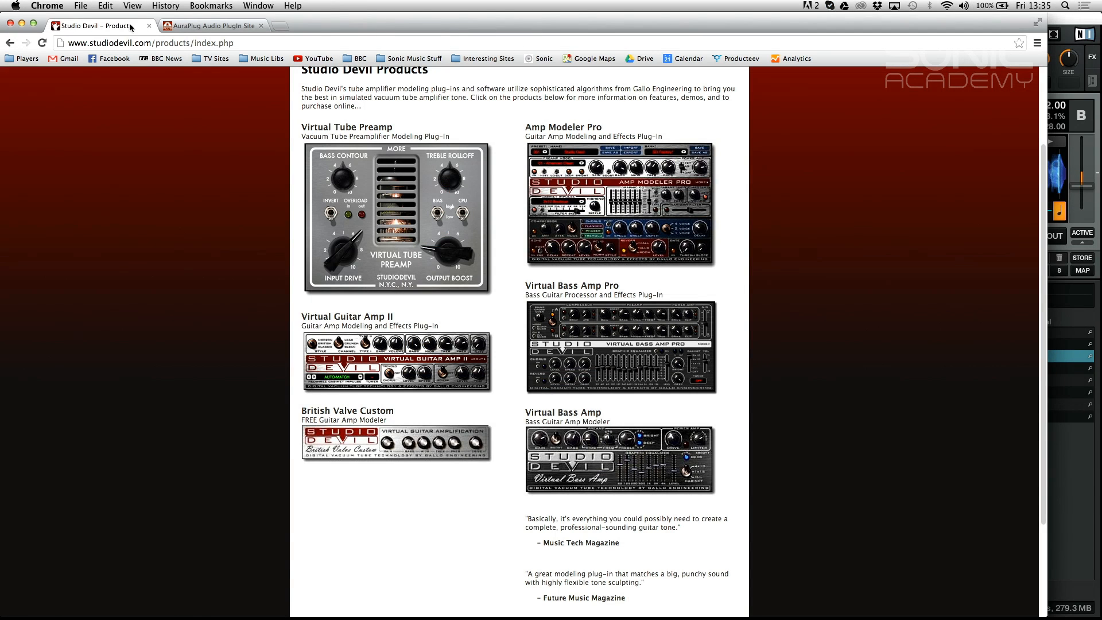
pyautogui.scroll(3, 295, 254)
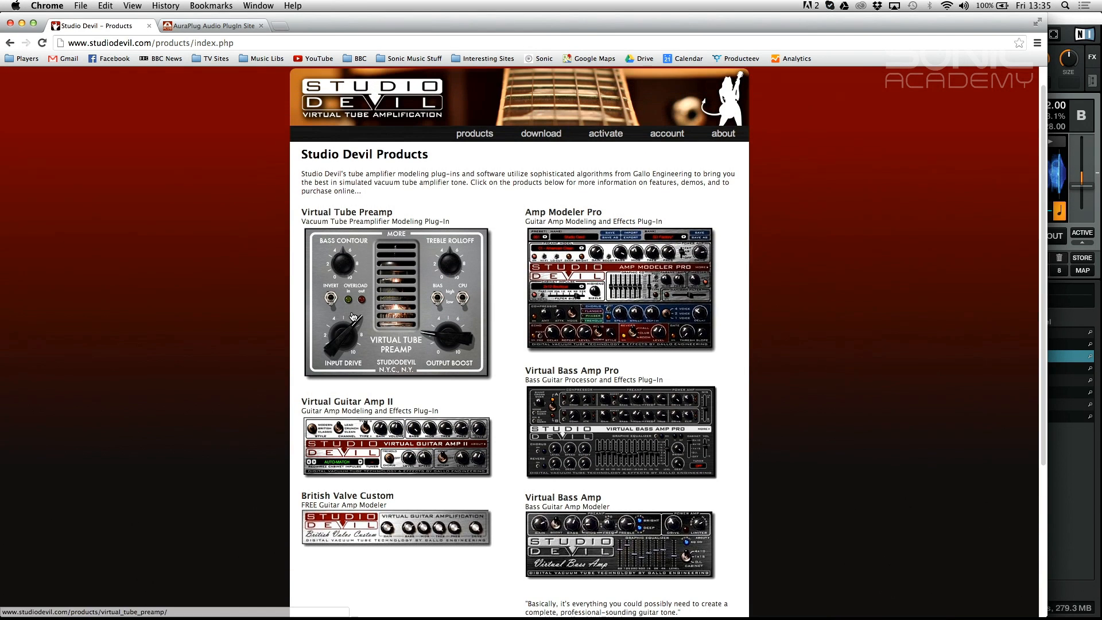
pyautogui.scroll(-3, 449, 505)
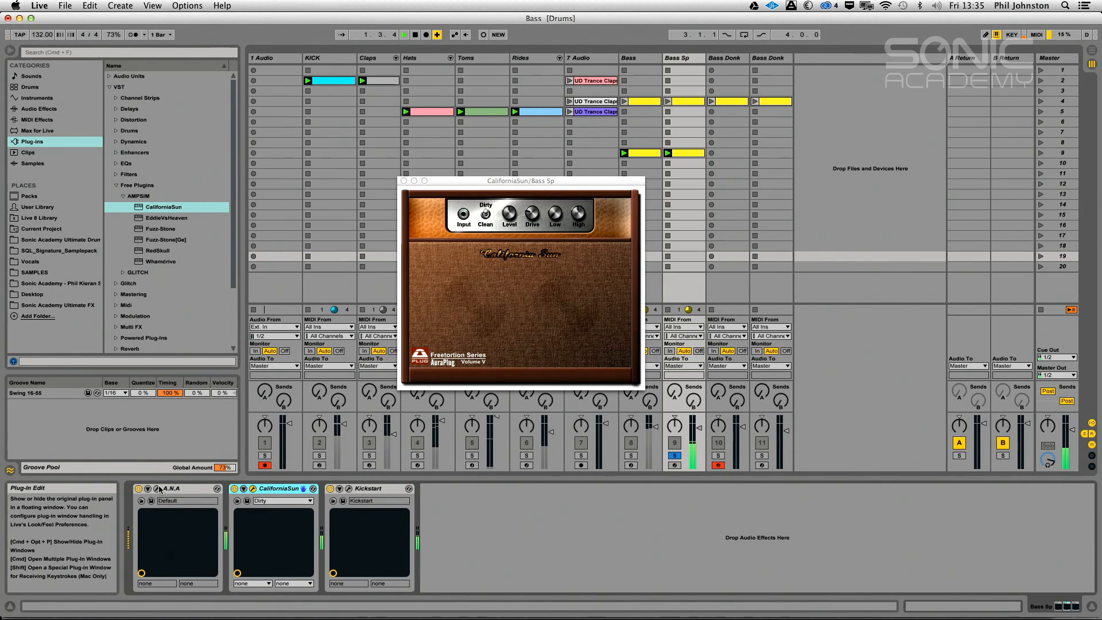
# - In the Bass Sp track's A.N.A synth, lower oscillator 2's volume to about 9.3%, oscillator 3's to about 21%, and oscillator 1's
pyautogui.click(158, 488)
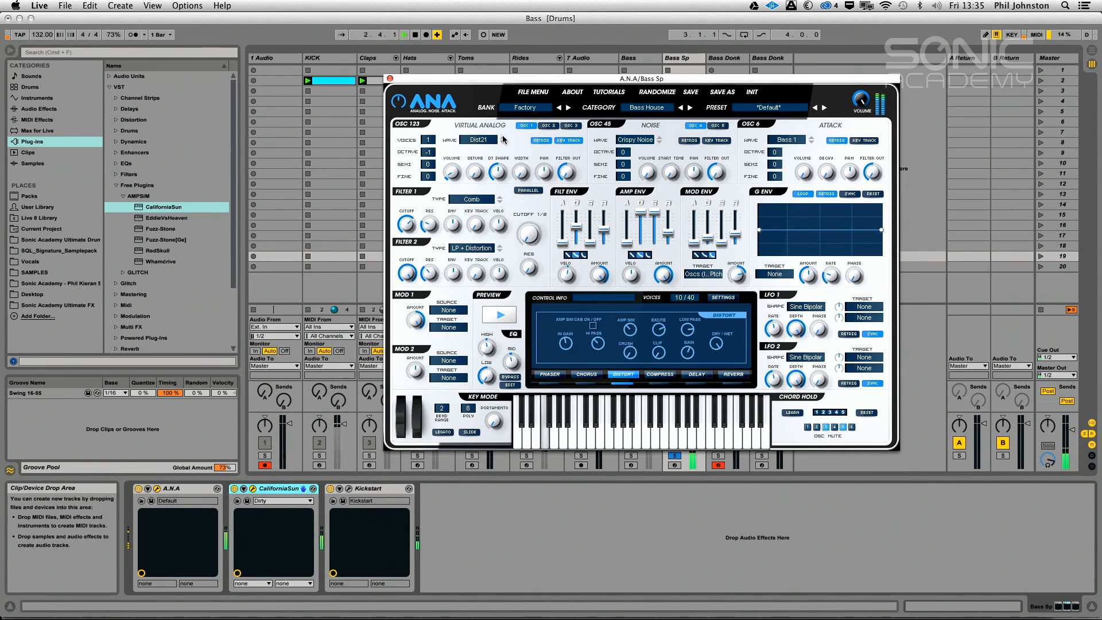
pyautogui.click(546, 126)
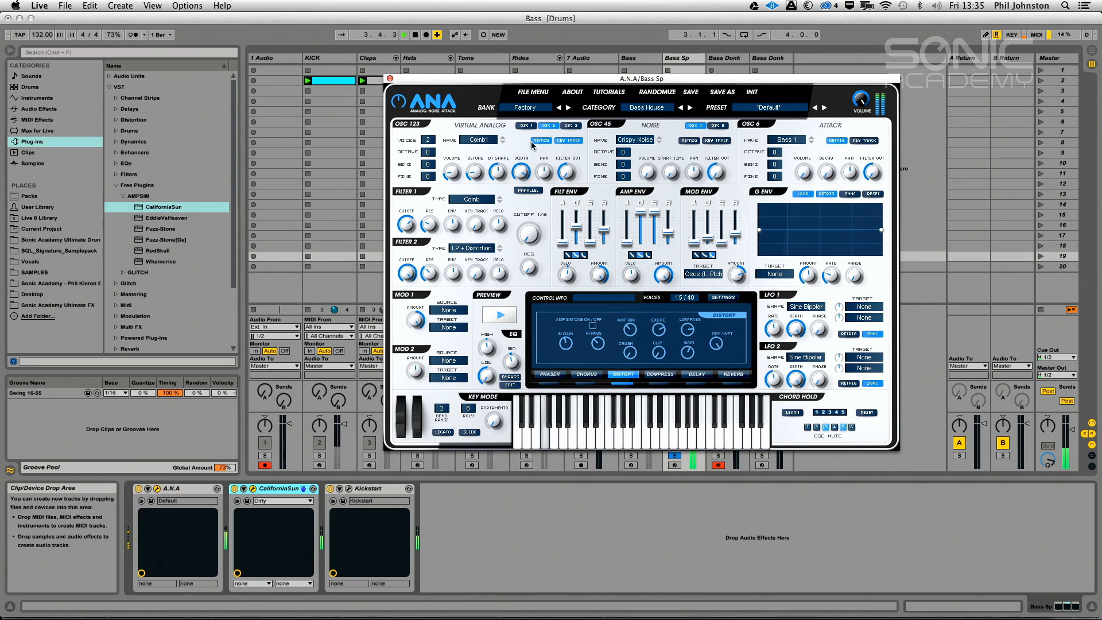
pyautogui.moveTo(452, 172); pyautogui.dragTo(453, 191)
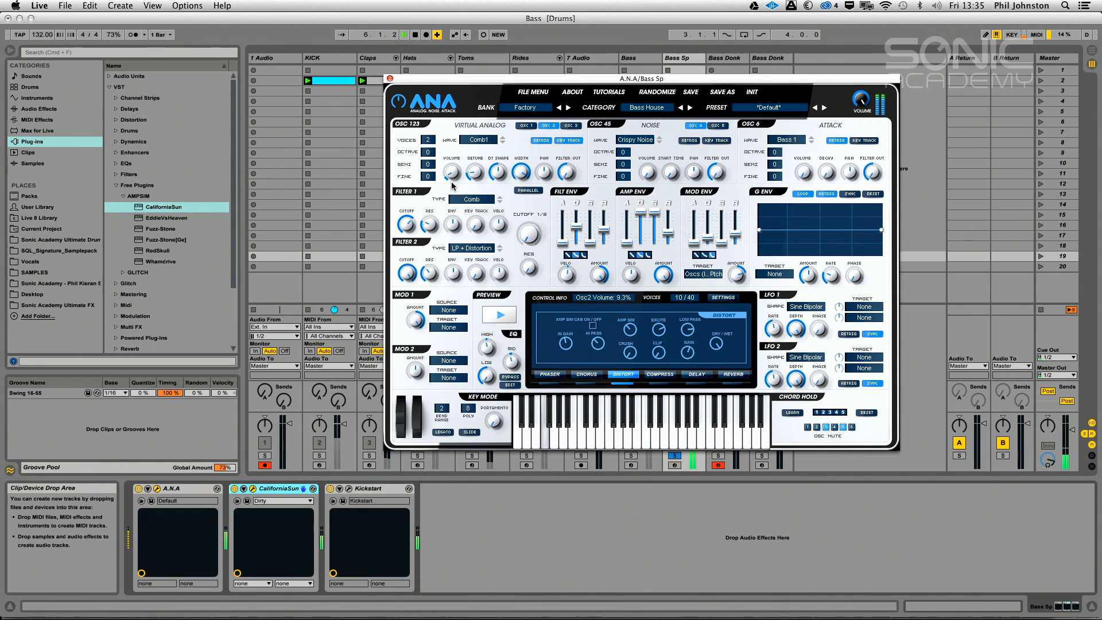
pyautogui.click(570, 125)
pyautogui.moveTo(454, 169)
pyautogui.mouseDown()
pyautogui.moveTo(452, 195)
pyautogui.moveTo(452, 170)
pyautogui.mouseUp()
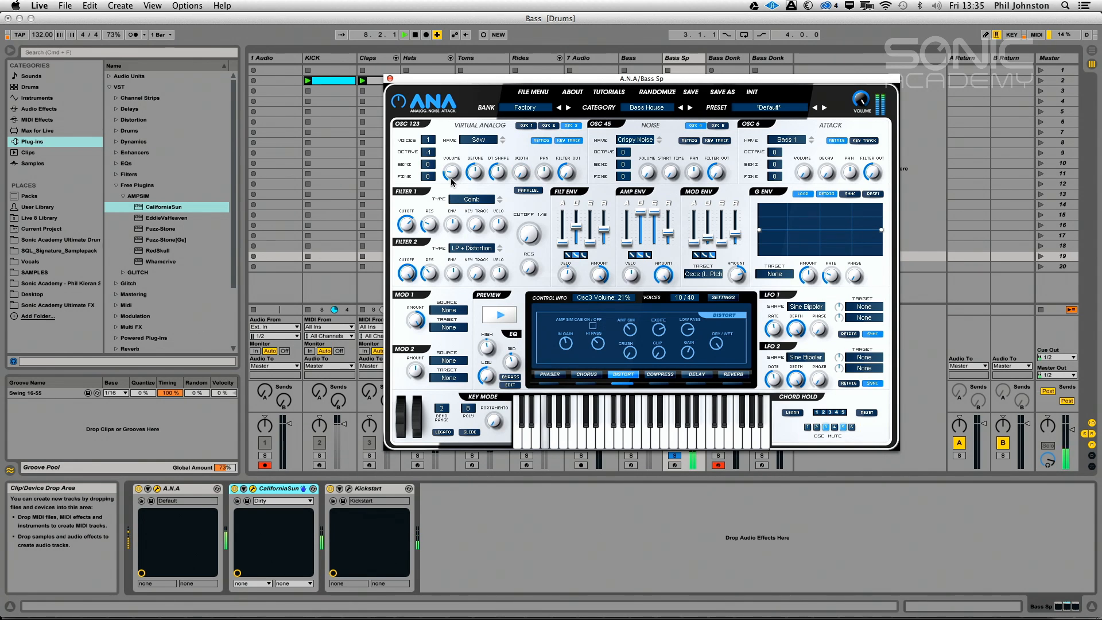
pyautogui.click(521, 126)
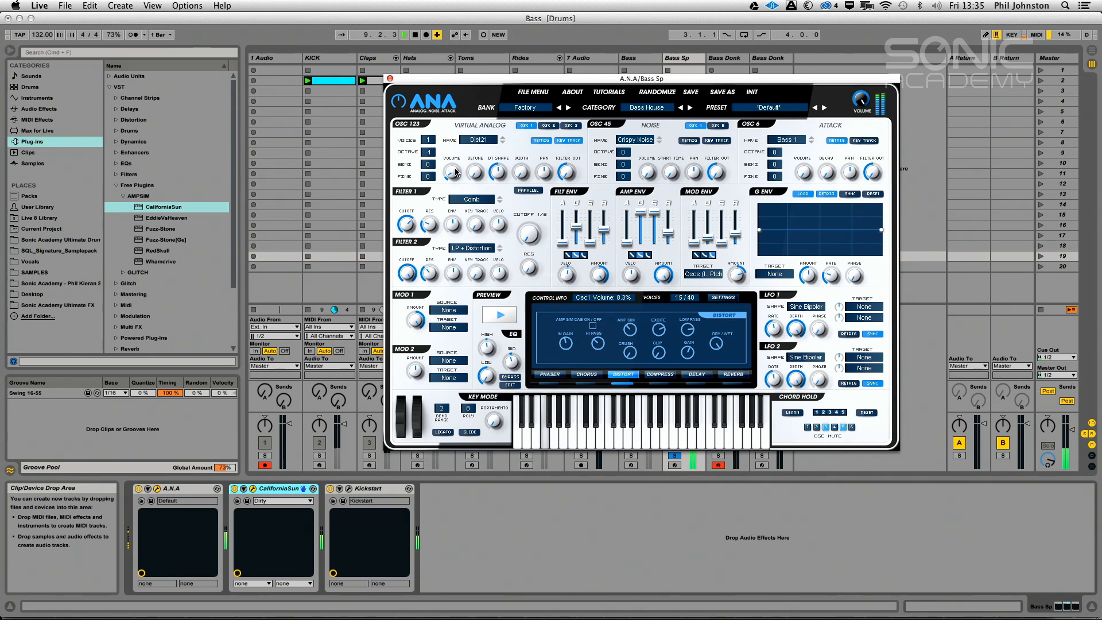
pyautogui.moveTo(457, 160); pyautogui.dragTo(455, 176)
# - Unsolo the Bass Sp track and play it together with the full mix
pyautogui.click(467, 552)
pyautogui.press('space')
pyautogui.click(674, 455)
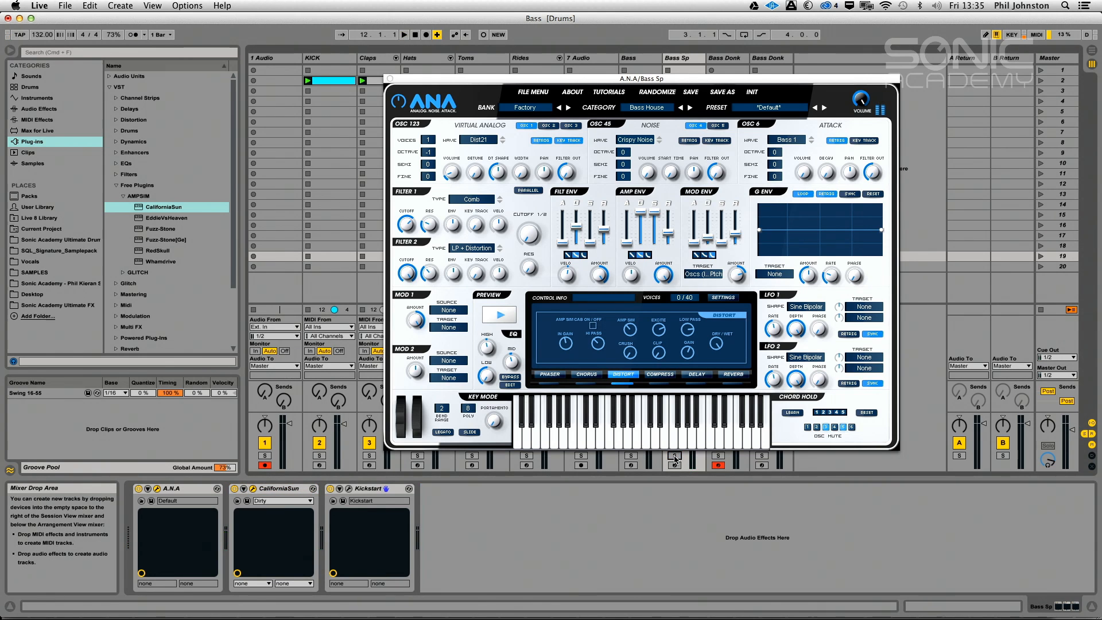
pyautogui.press('space')
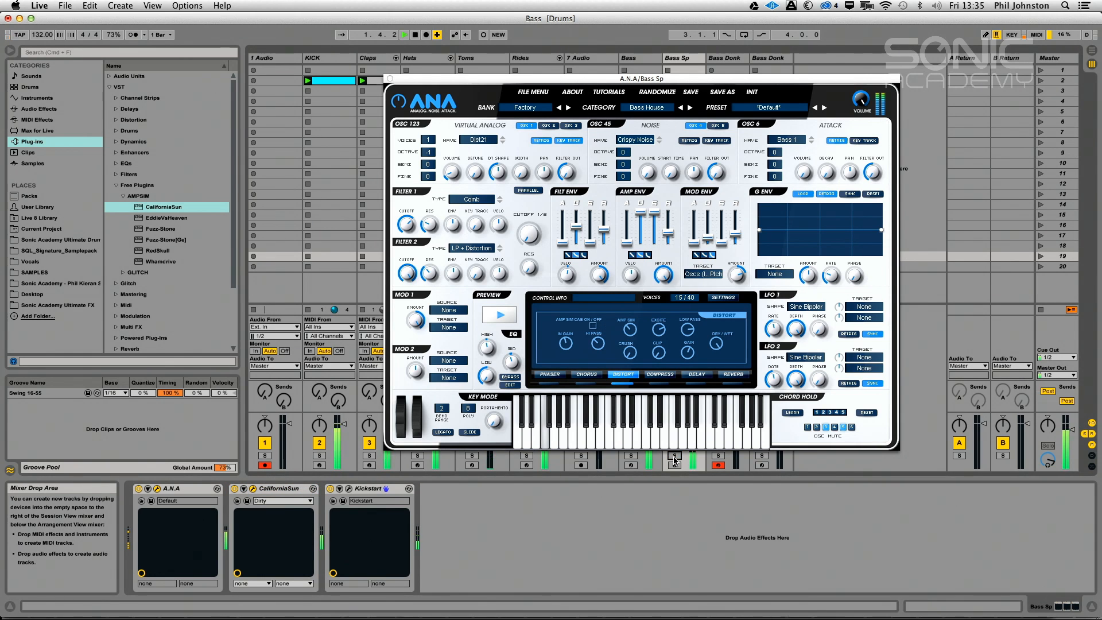
pyautogui.press('space')
# - Adjust the Bass Sp track's volume against the full mix and set A.N.A's EQ high gain to about 2.9 dB
pyautogui.moveTo(416, 80); pyautogui.dragTo(204, 115)
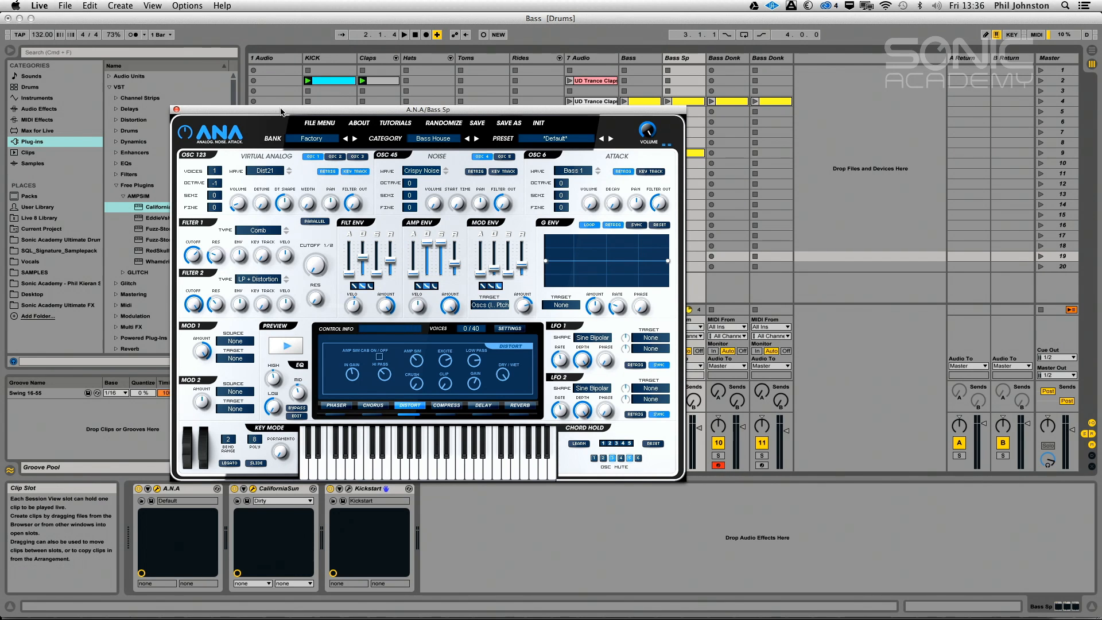
pyautogui.moveTo(281, 111); pyautogui.dragTo(423, 86)
pyautogui.press('space')
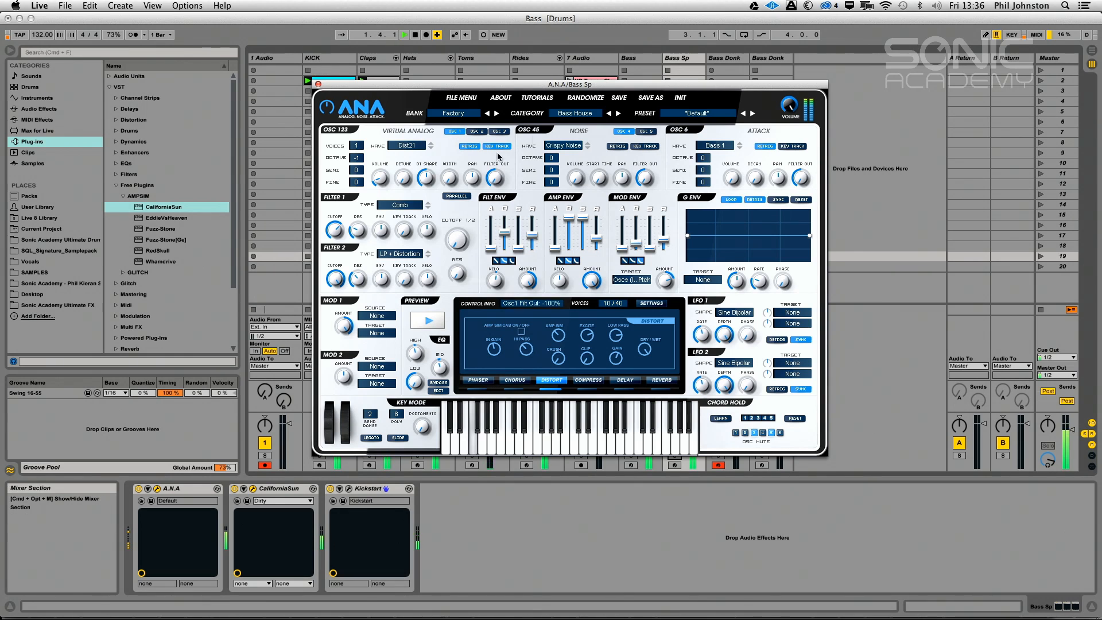
pyautogui.moveTo(756, 86); pyautogui.dragTo(549, 85)
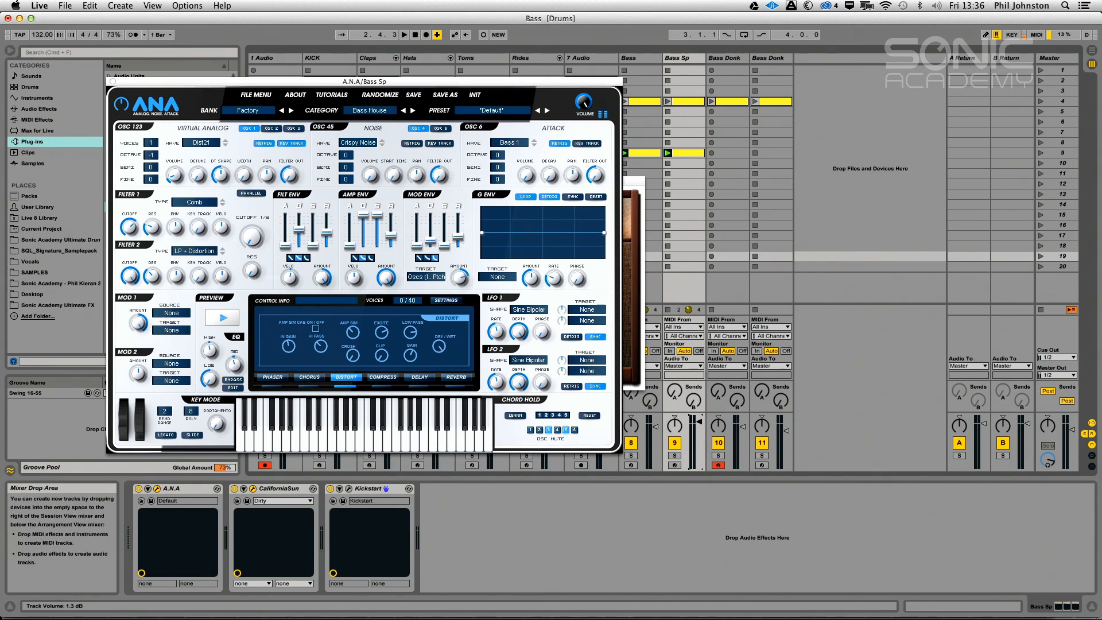
pyautogui.press('space')
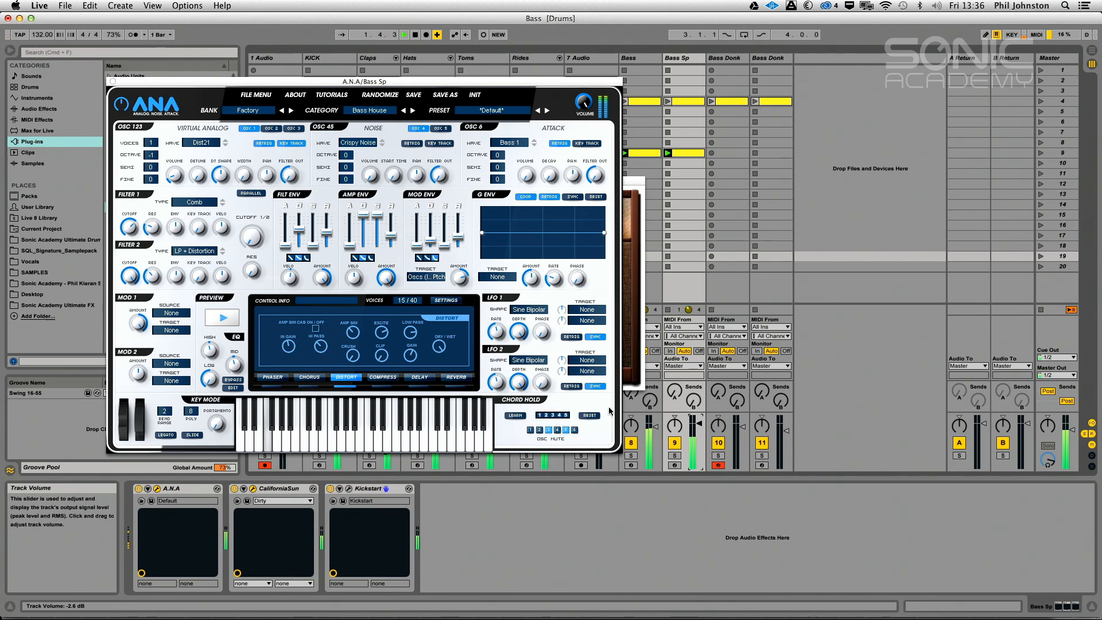
pyautogui.click(223, 348)
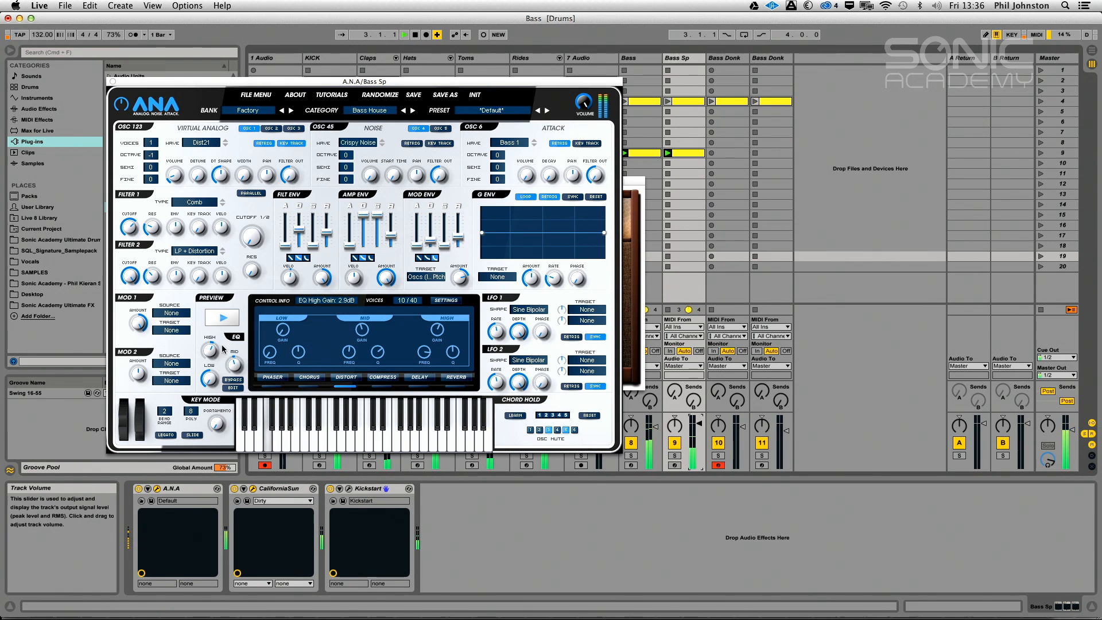
pyautogui.press('space')
# - Check the CaliforniaSun amp on the Bass Sp track during full-mix playback and close both plug-in windows
pyautogui.click(253, 489)
pyautogui.click(253, 488)
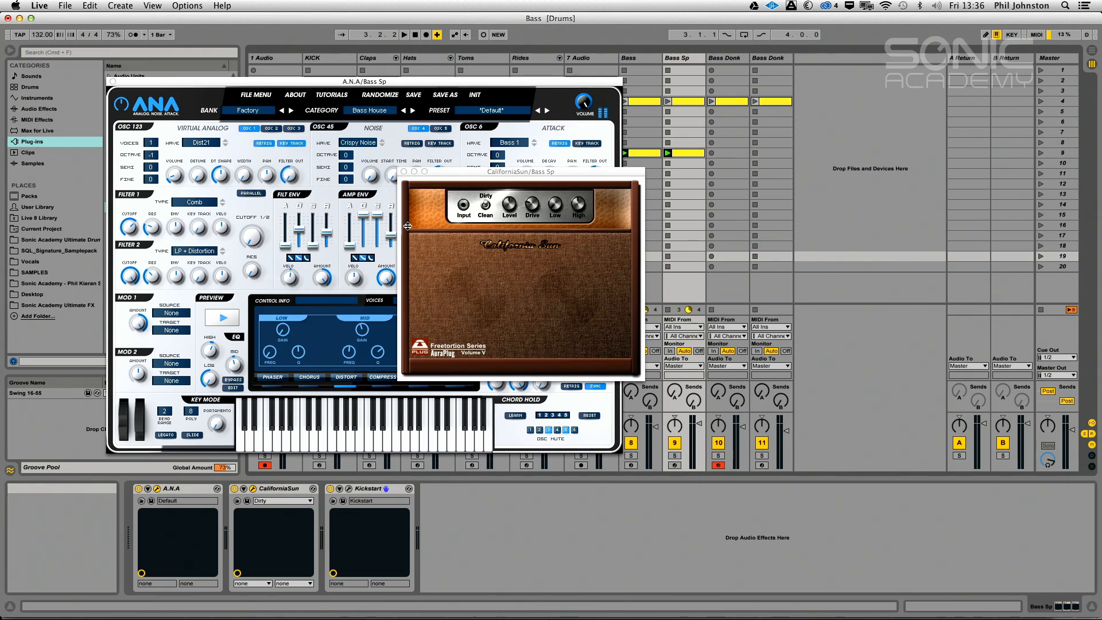
pyautogui.click(574, 206)
pyautogui.press('space')
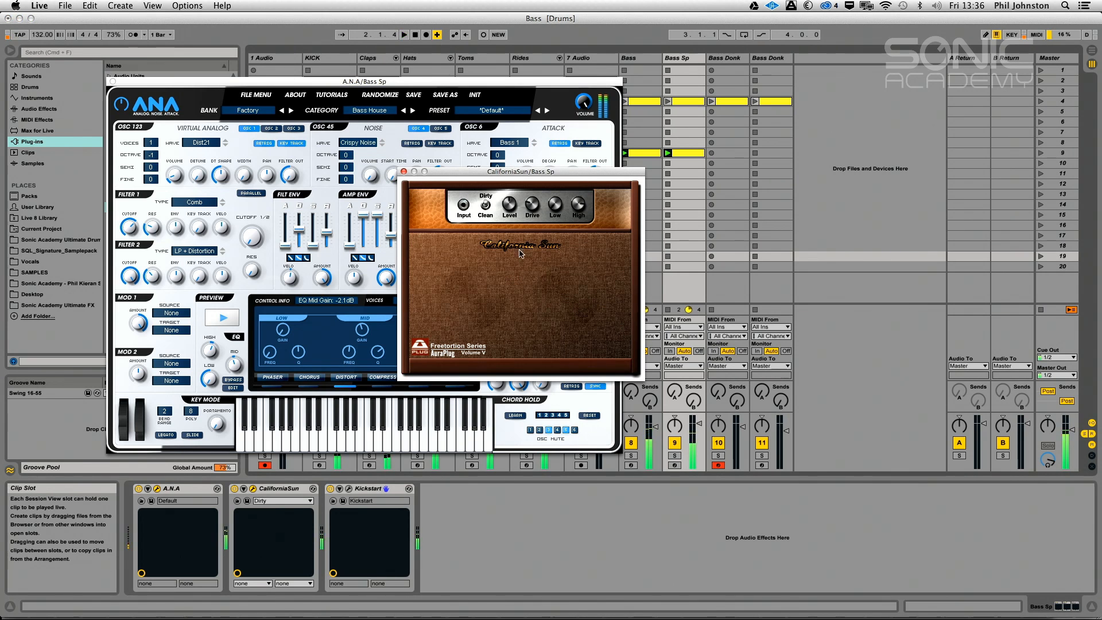
pyautogui.press('space')
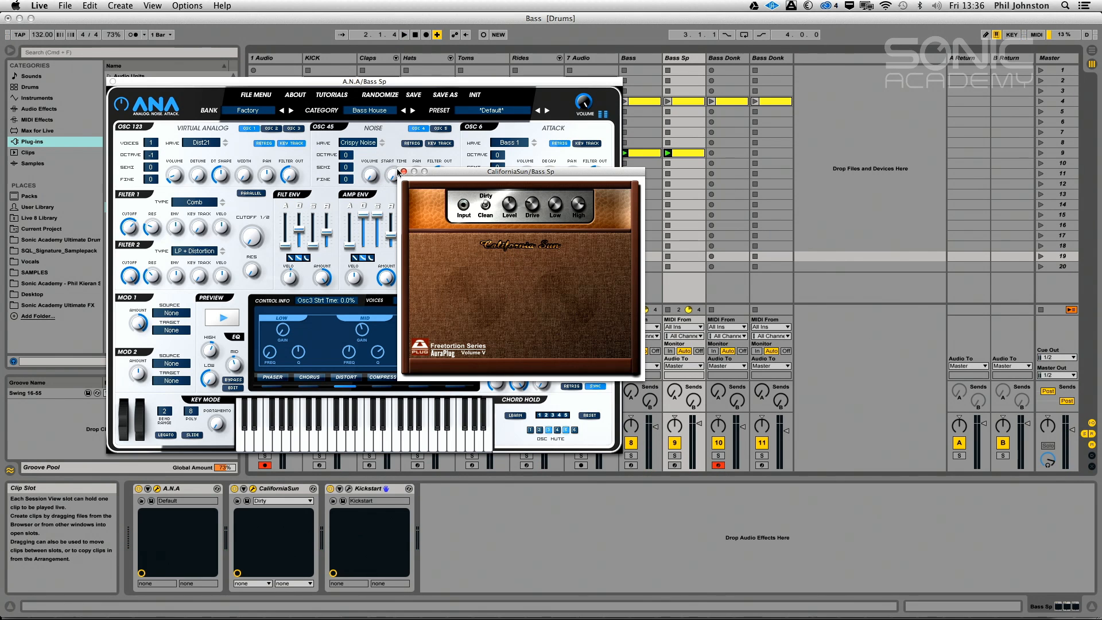
pyautogui.click(403, 170)
pyautogui.click(114, 82)
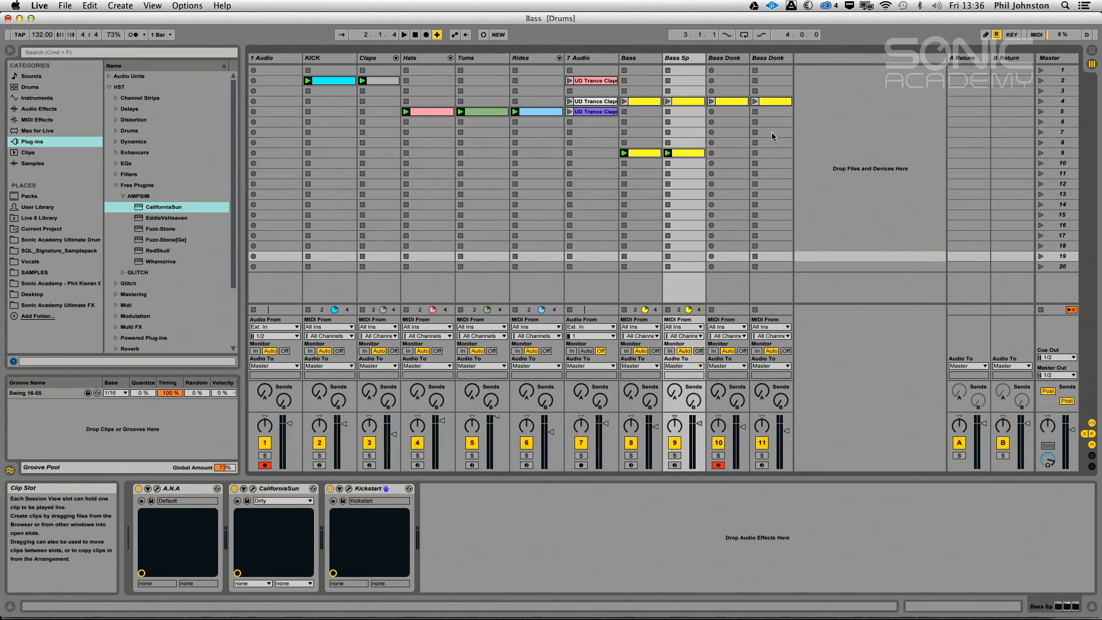
# - Disarm recording on the first Bass Donk track and delete the empty 1 Audio track
pyautogui.click(718, 465)
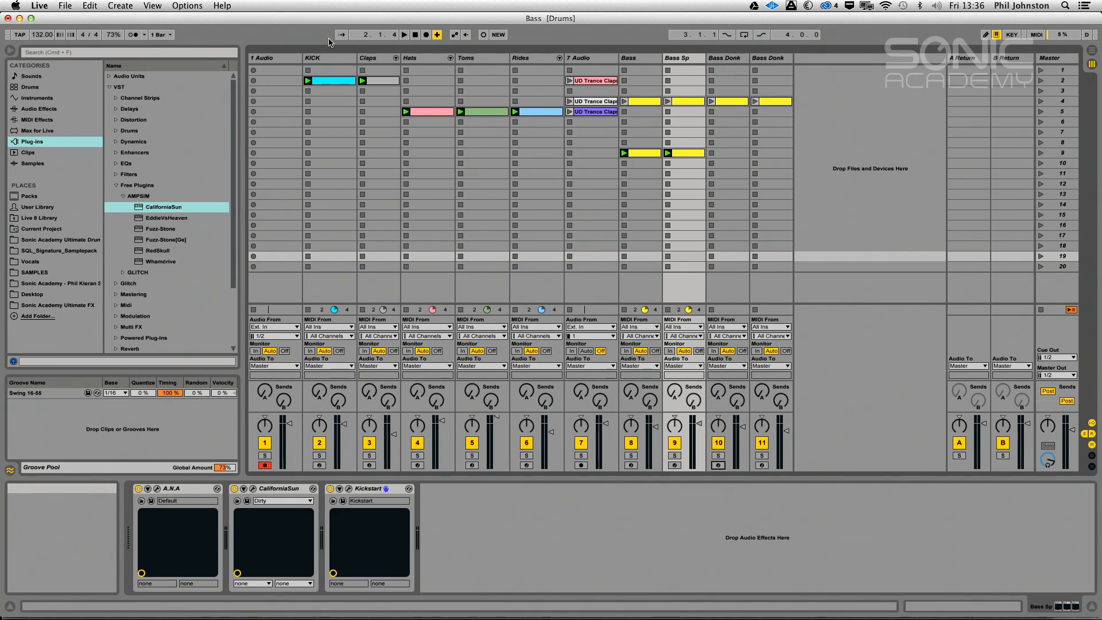
pyautogui.click(262, 60)
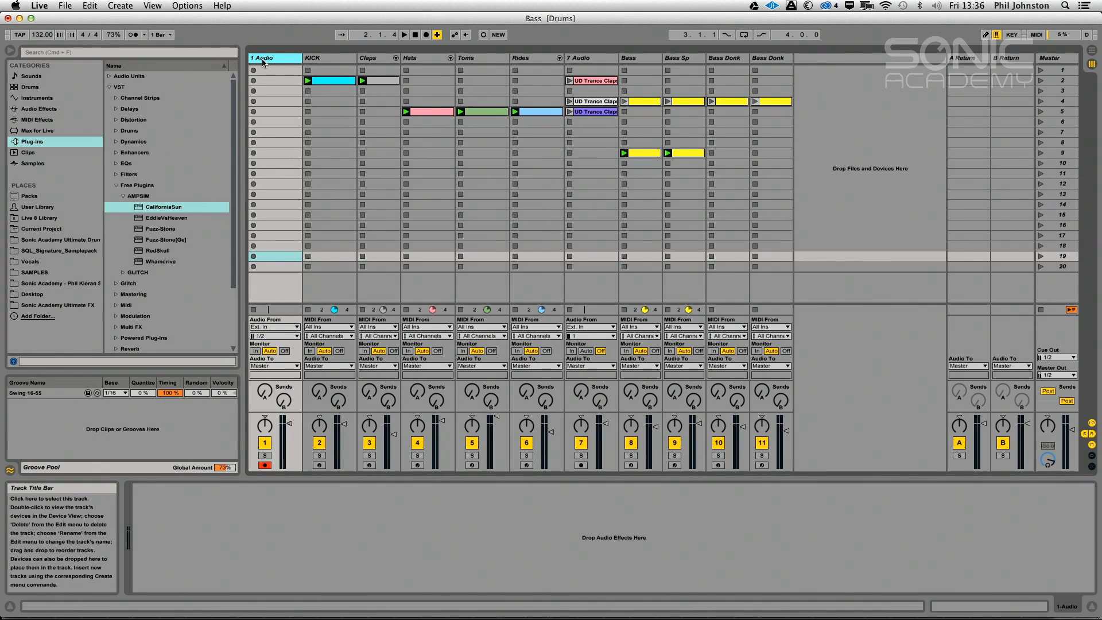
pyautogui.press('Delete')
# - Group the tracks from KICK to Rides, name the group Drums and collapse it
pyautogui.keyDown('shift'); pyautogui.click(489, 60); pyautogui.keyUp('shift')
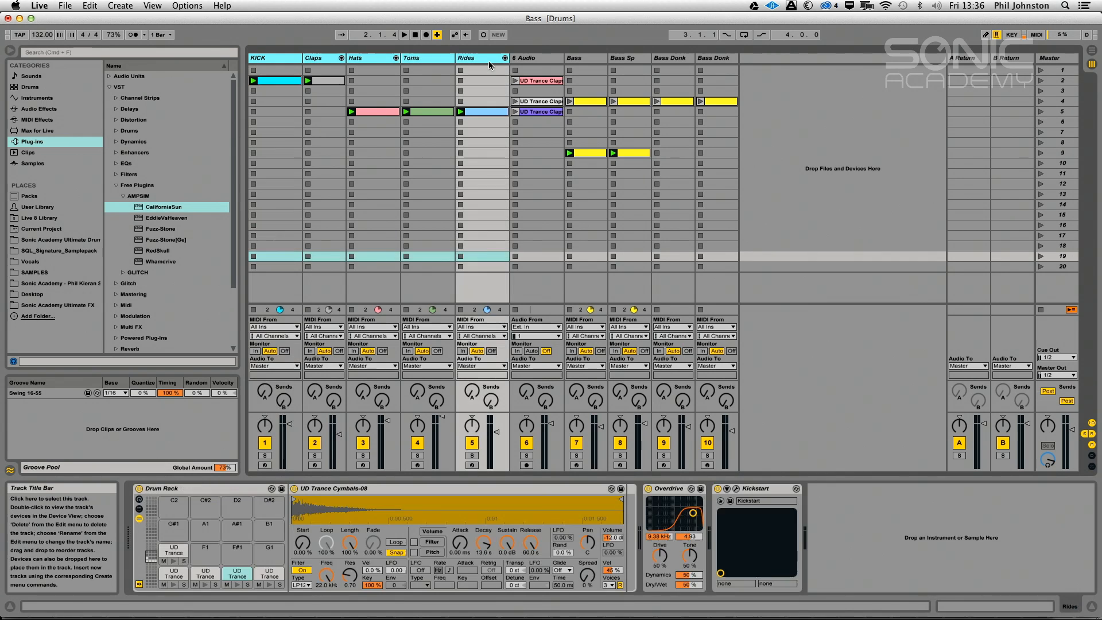
pyautogui.press('super+g')
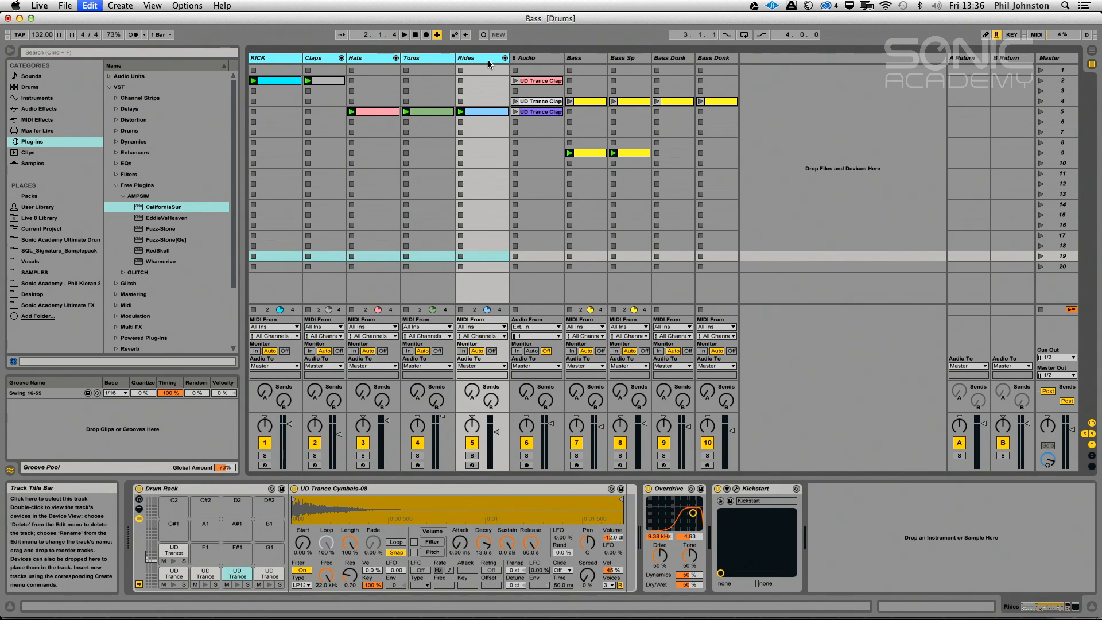
pyautogui.rightClick(261, 58)
pyautogui.click(309, 105)
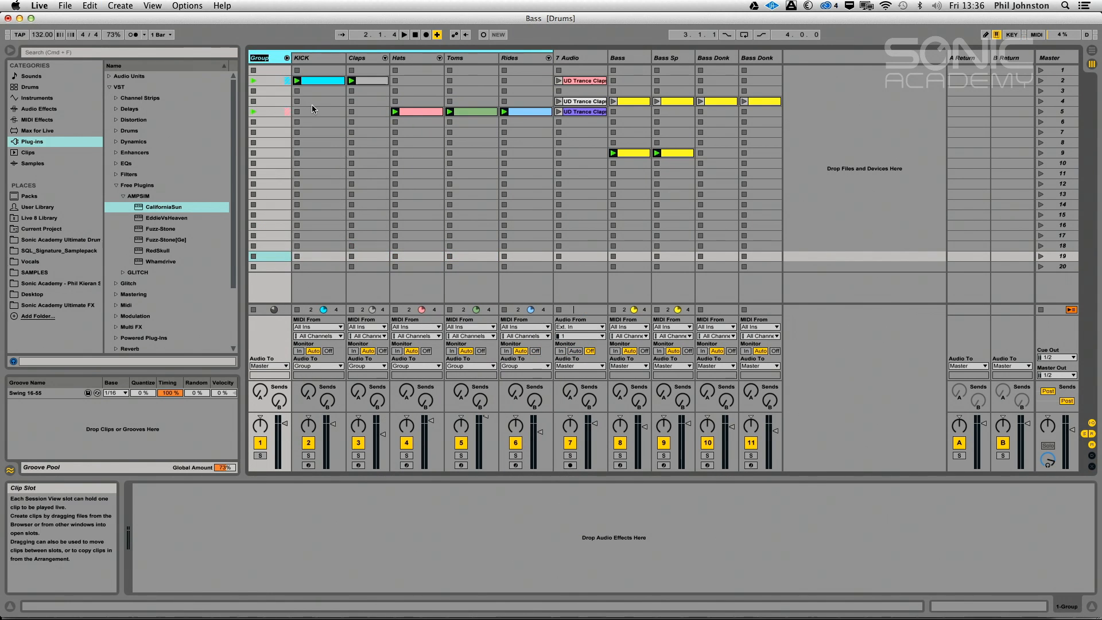
pyautogui.write('Drums')
pyautogui.press('Return')
pyautogui.click(287, 58)
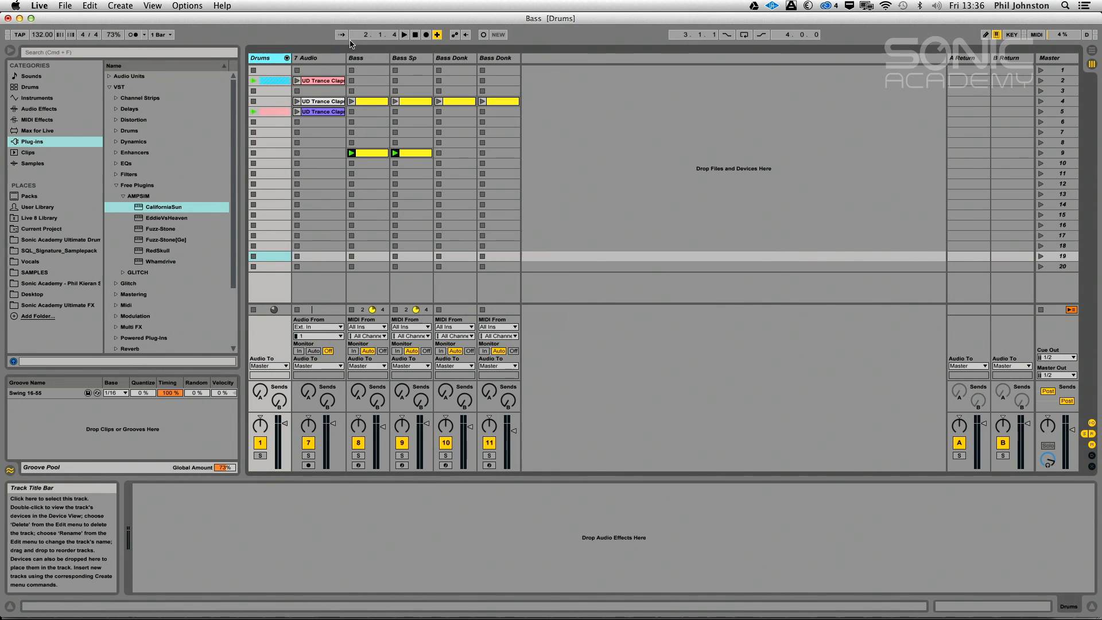
# - Group the Bass, Bass Sp and two Bass Donk tracks
pyautogui.click(351, 58)
pyautogui.keyDown('shift'); pyautogui.click(486, 58); pyautogui.keyUp('shift')
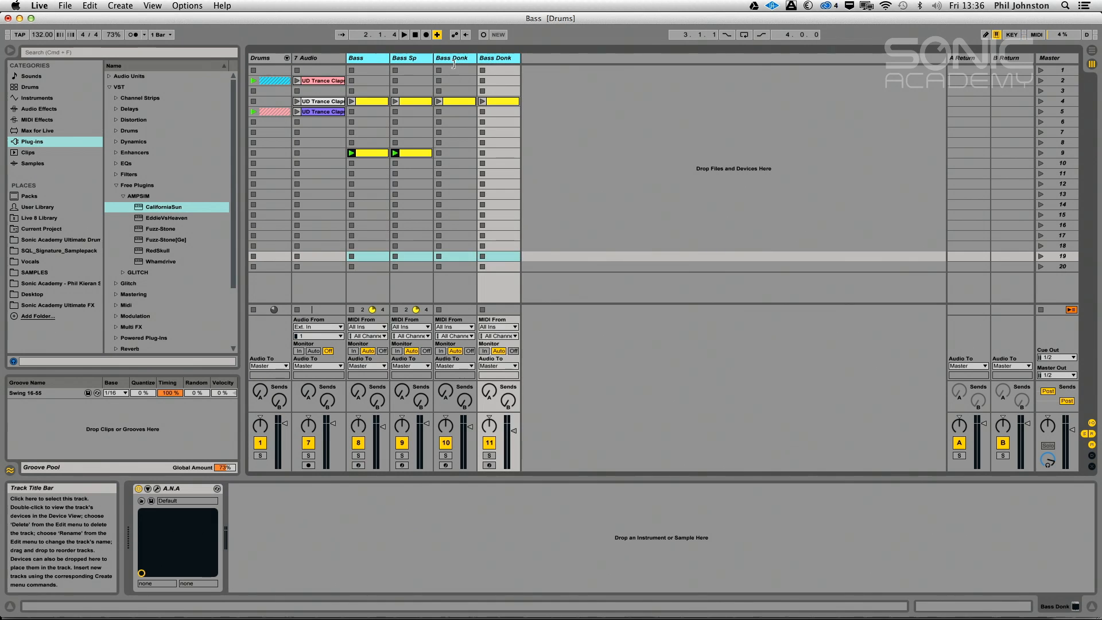
pyautogui.rightClick(371, 61)
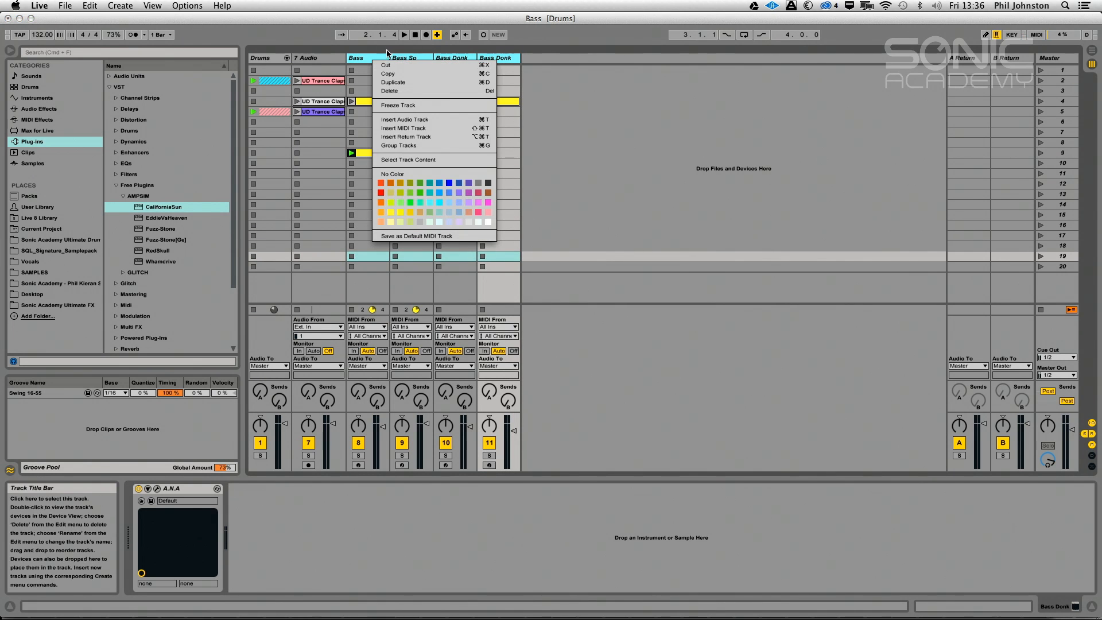
pyautogui.click(424, 145)
# - Rename the new bass track group as BAss and collapse it
pyautogui.rightClick(372, 58)
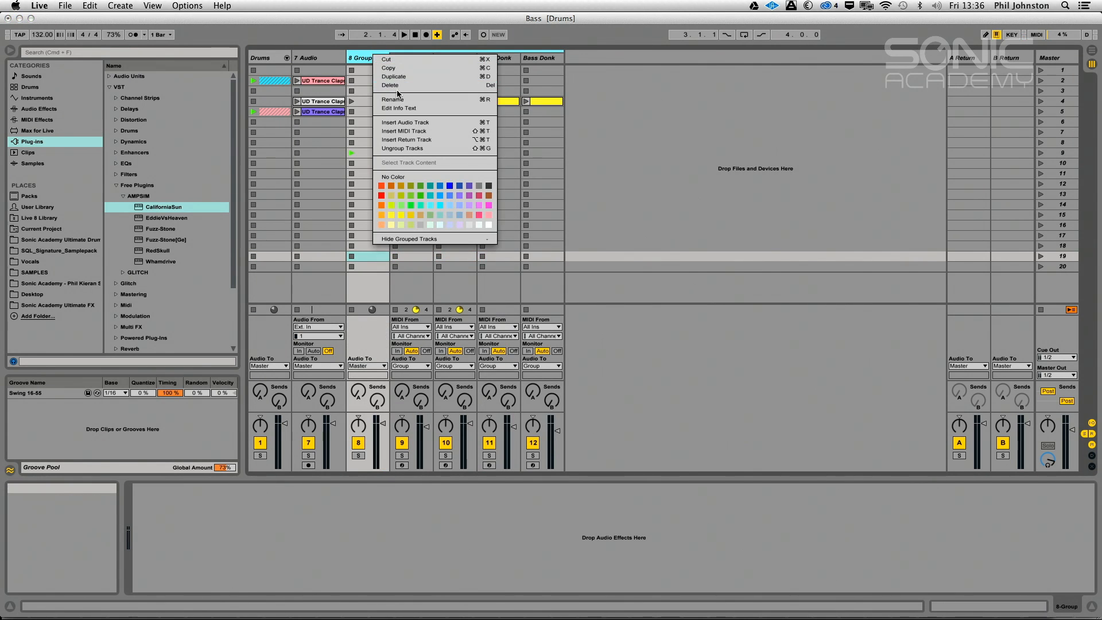
pyautogui.click(398, 99)
pyautogui.write('BAss')
pyautogui.press('Return')
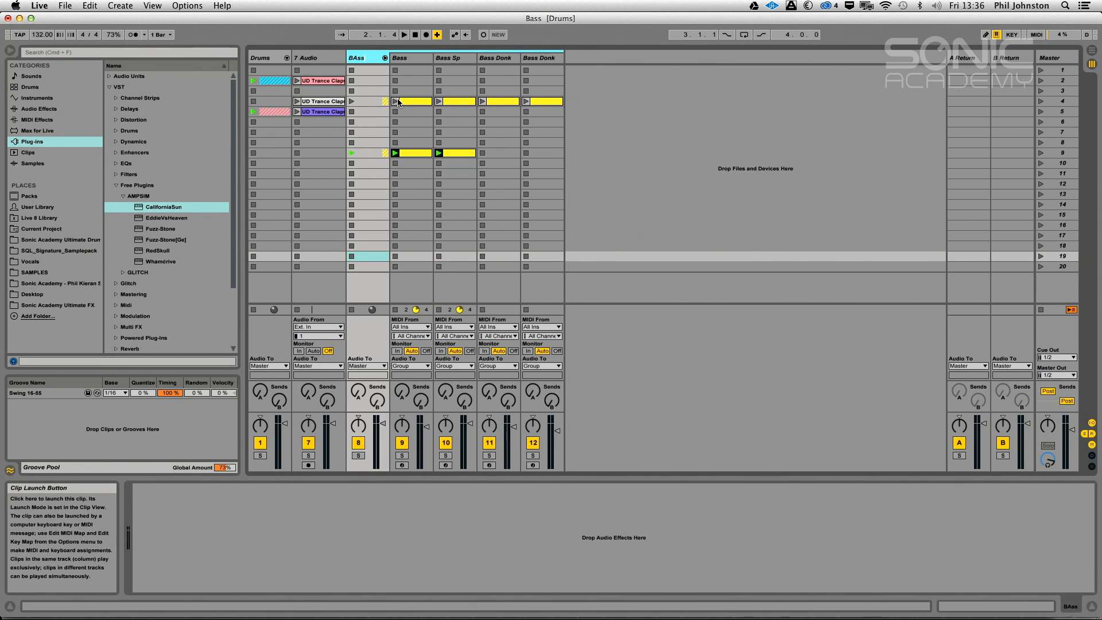
pyautogui.click(384, 58)
# - Delete the 7 Audio track between the Drums and BAss groups
pyautogui.rightClick(327, 60)
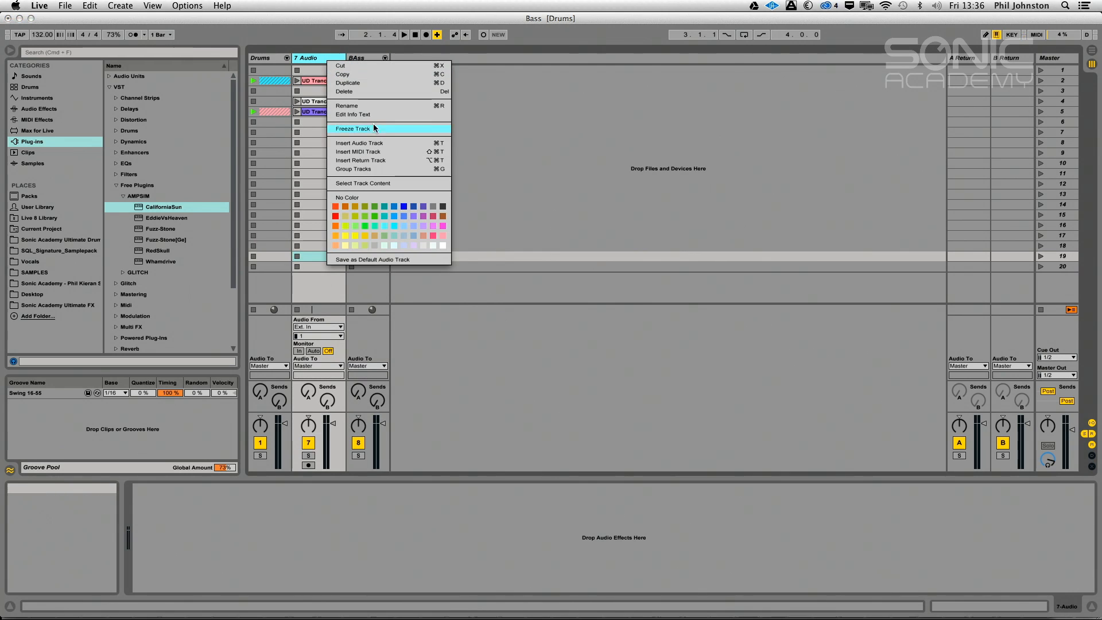
pyautogui.click(364, 91)
pyautogui.click(421, 135)
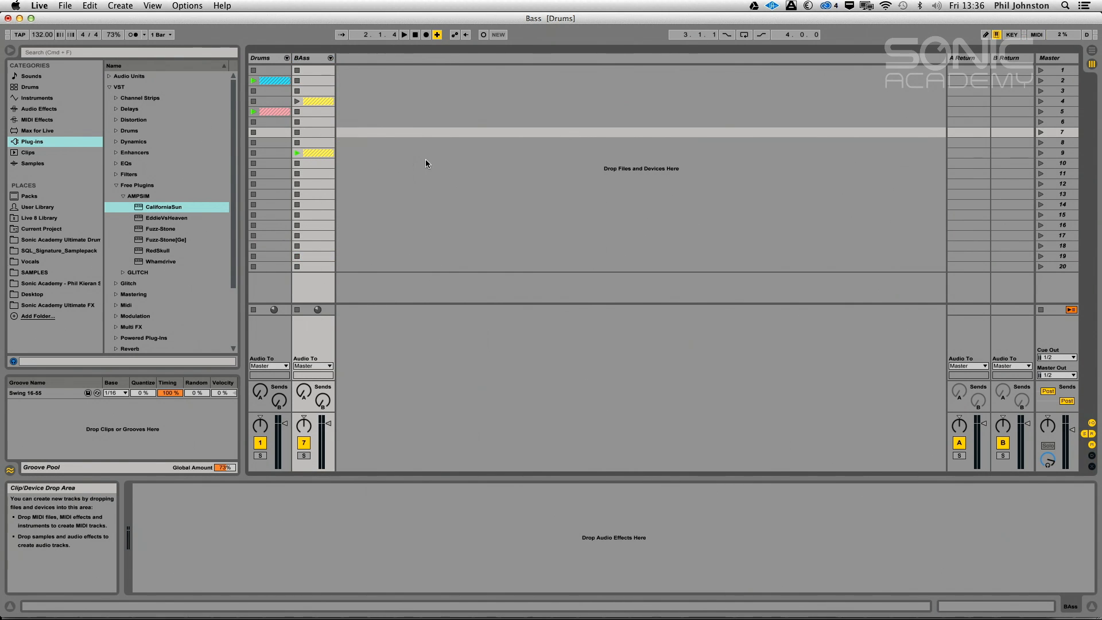
# - Insert a new MIDI track after the BAss group
pyautogui.rightClick(397, 61)
pyautogui.click(425, 83)
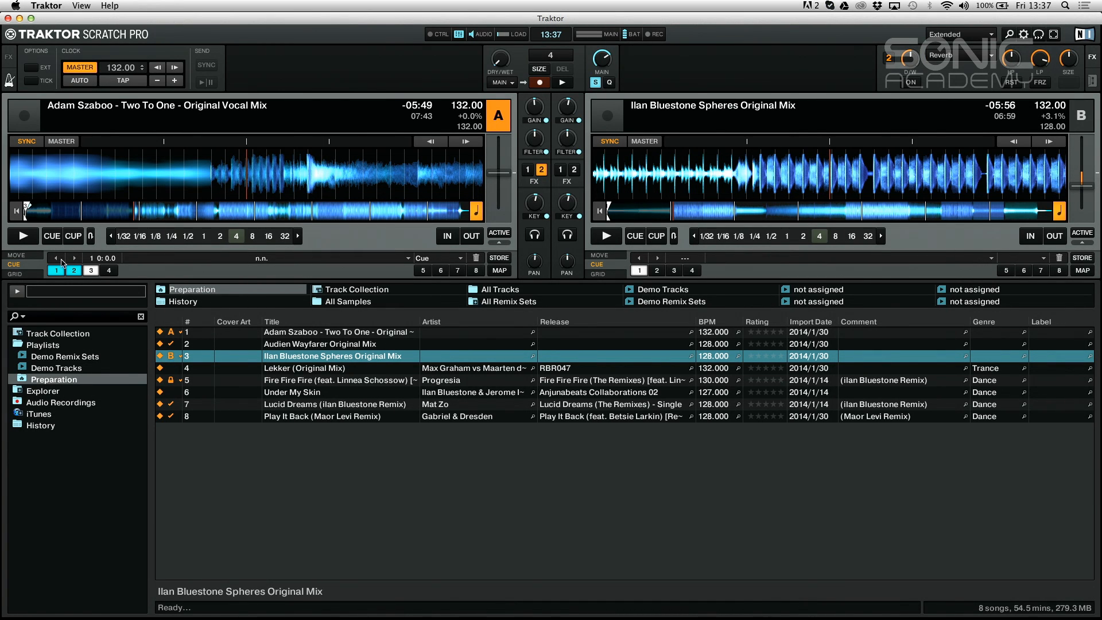
# - Switch to Traktor and listen to the Two To One reference track on deck A, playing it again from an earlier section
pyautogui.click(23, 238)
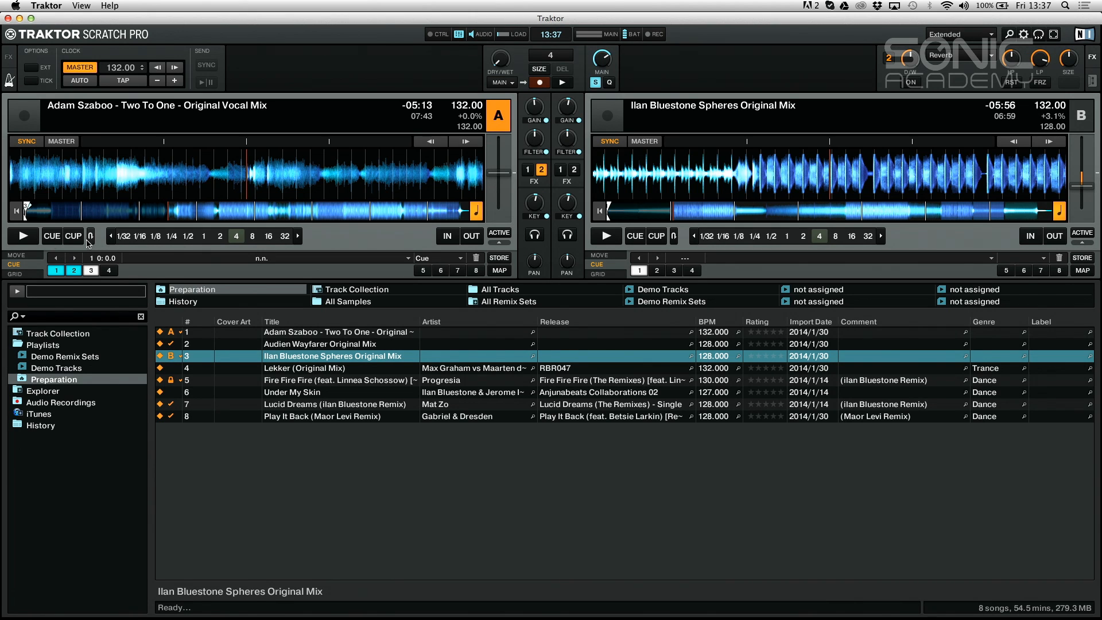
pyautogui.click(138, 211)
pyautogui.click(26, 235)
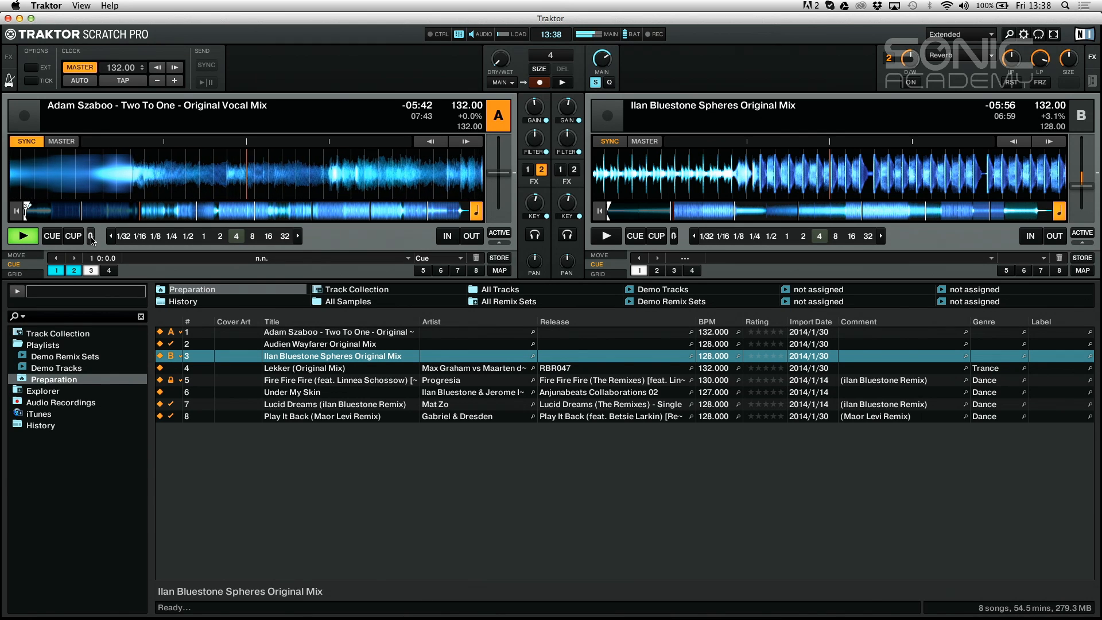
pyautogui.click(22, 237)
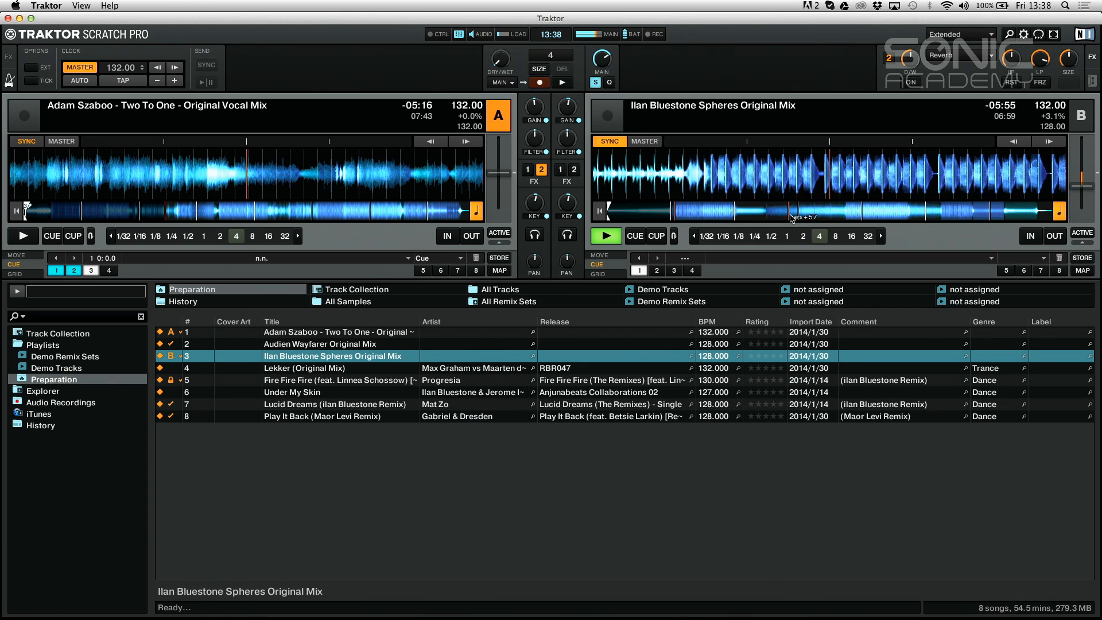
# - Listen to the breakdown of the Spheres Original Mix on deck B and load Fire Fire Fire onto deck A
pyautogui.click(770, 213)
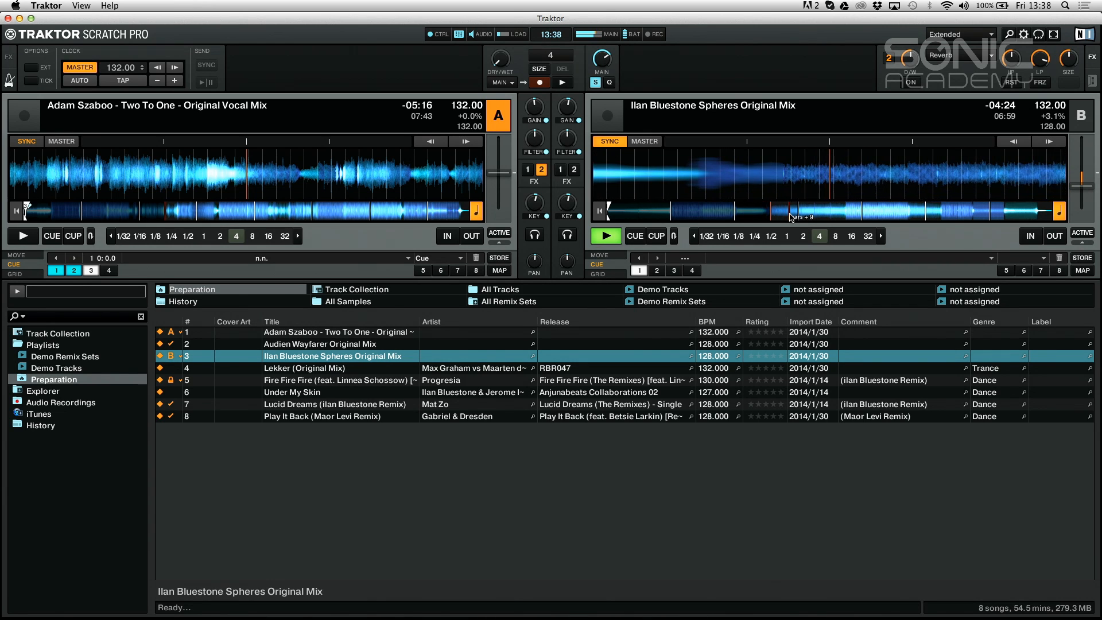
pyautogui.click(311, 382)
pyautogui.moveTo(311, 382); pyautogui.dragTo(183, 173)
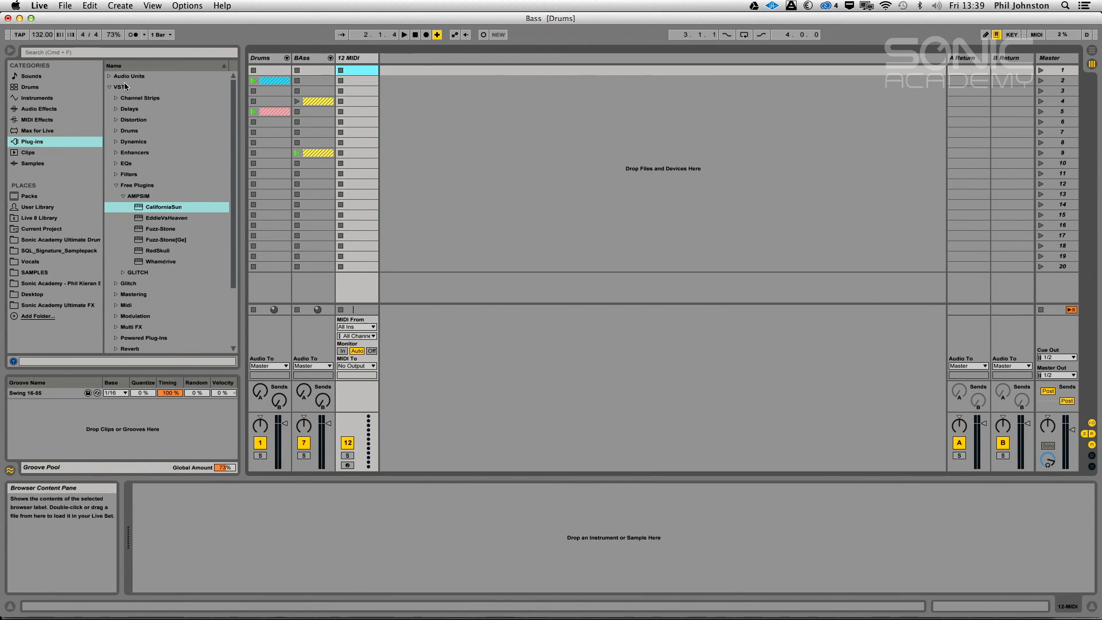
# - Switch back to Live and load the A.N.A synth from the VST Synths folder onto the 12 MIDI track
pyautogui.click(116, 185)
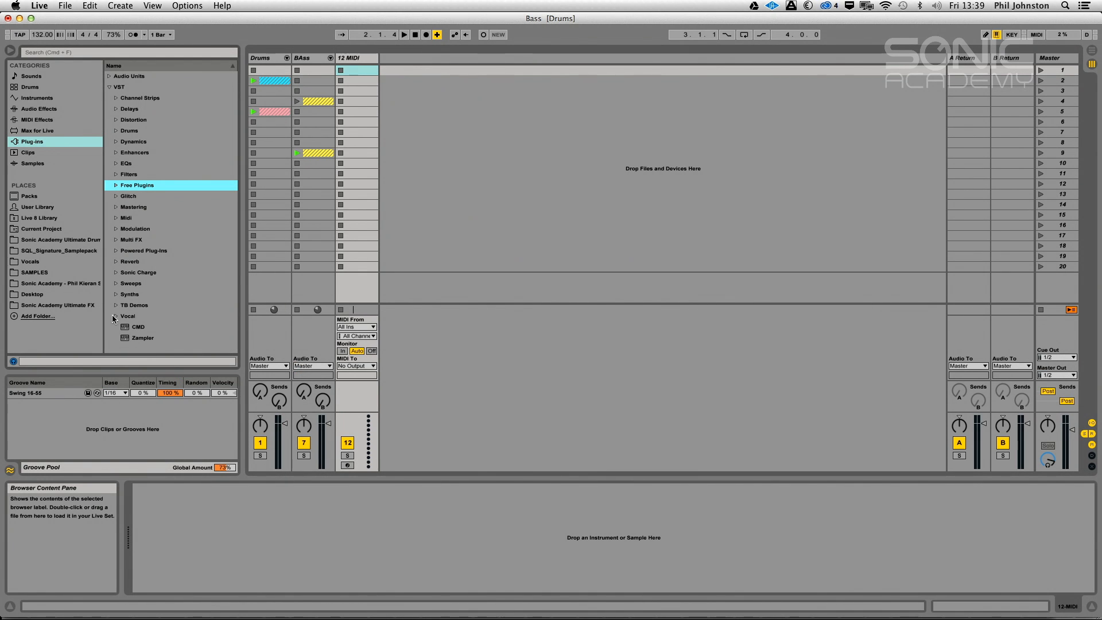
pyautogui.click(115, 294)
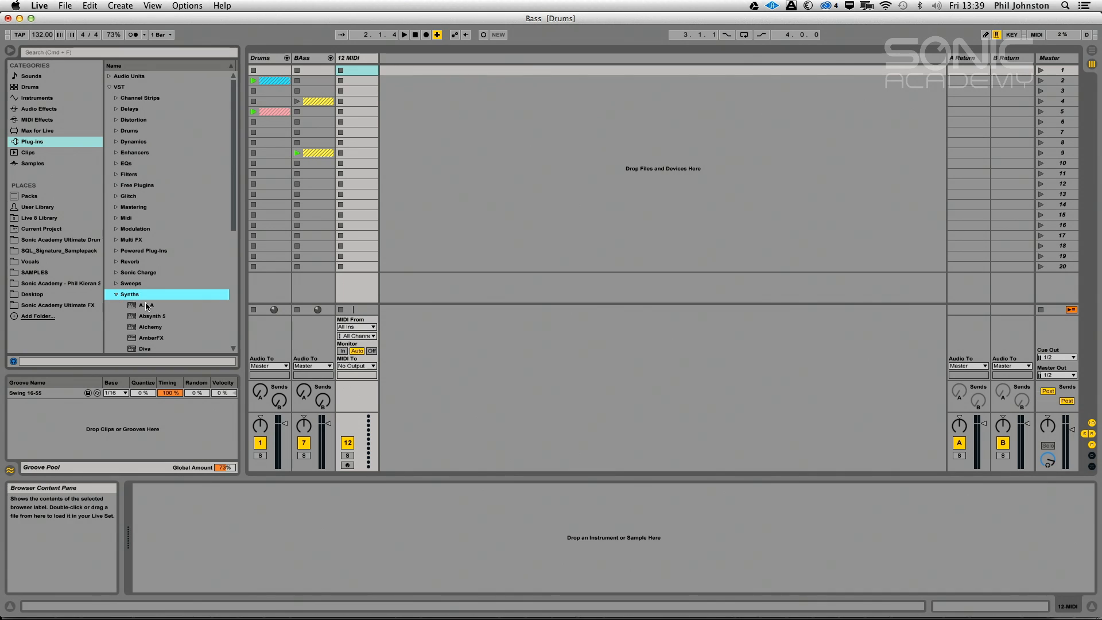
pyautogui.click(142, 305)
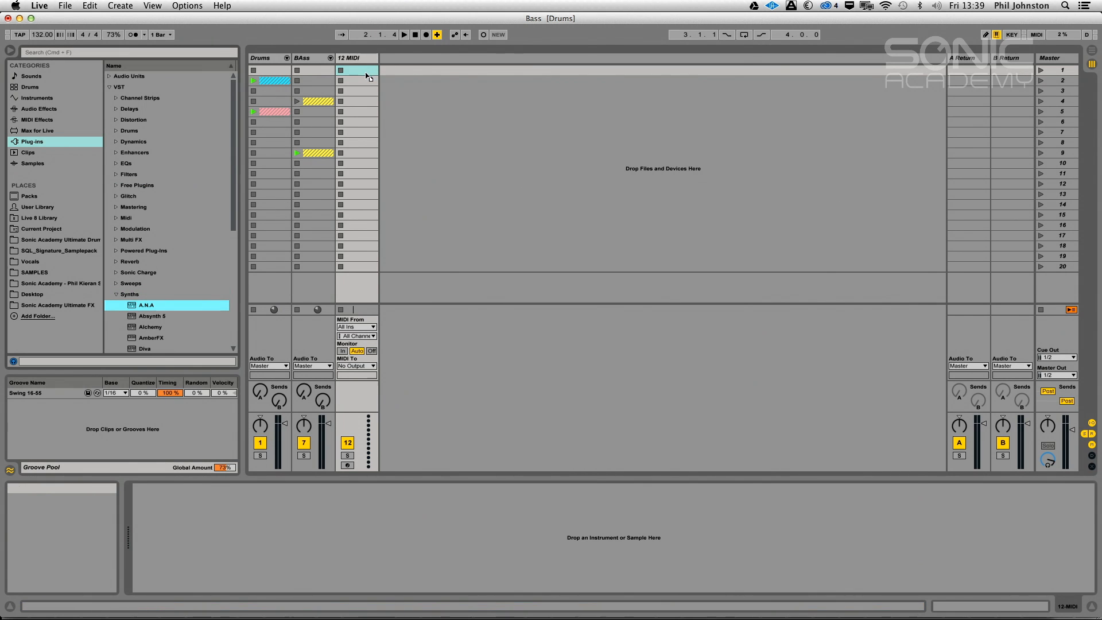
pyautogui.moveTo(366, 75); pyautogui.dragTo(366, 74)
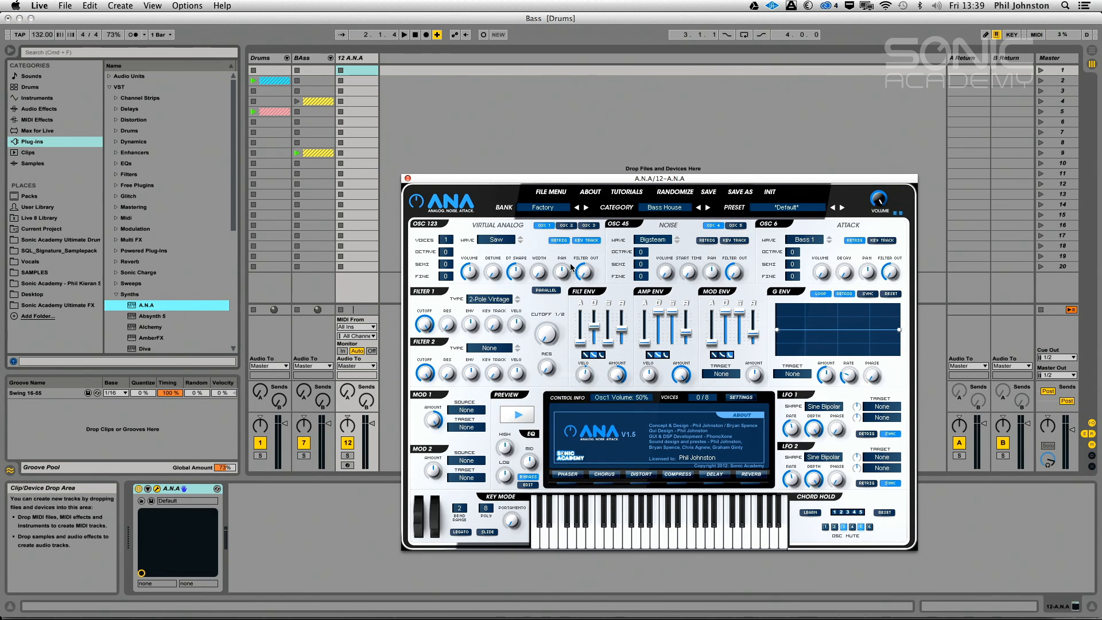
# - Select the Strings category of the Sonic Academy V1.5 Vol1 bank in A.N.A and arm its track for recording
pyautogui.click(550, 207)
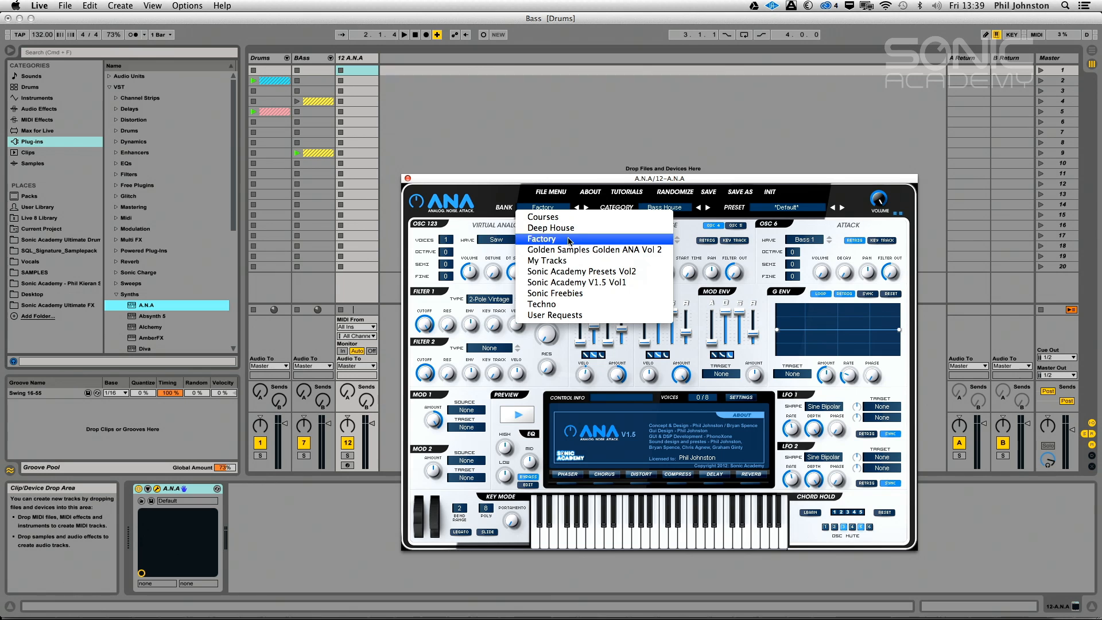
pyautogui.click(560, 282)
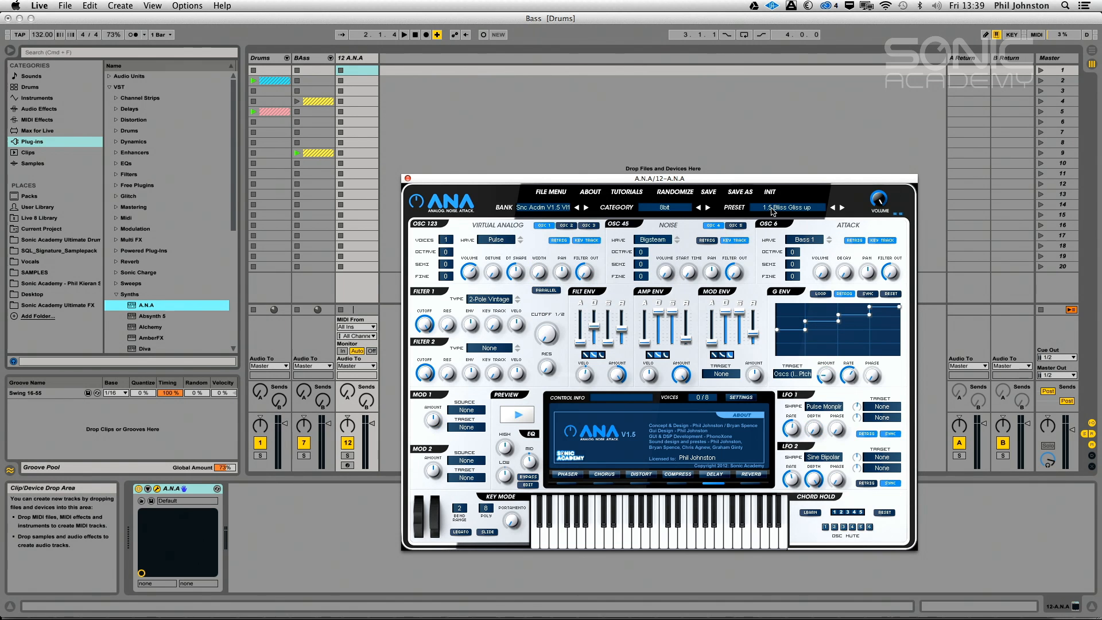
pyautogui.click(666, 209)
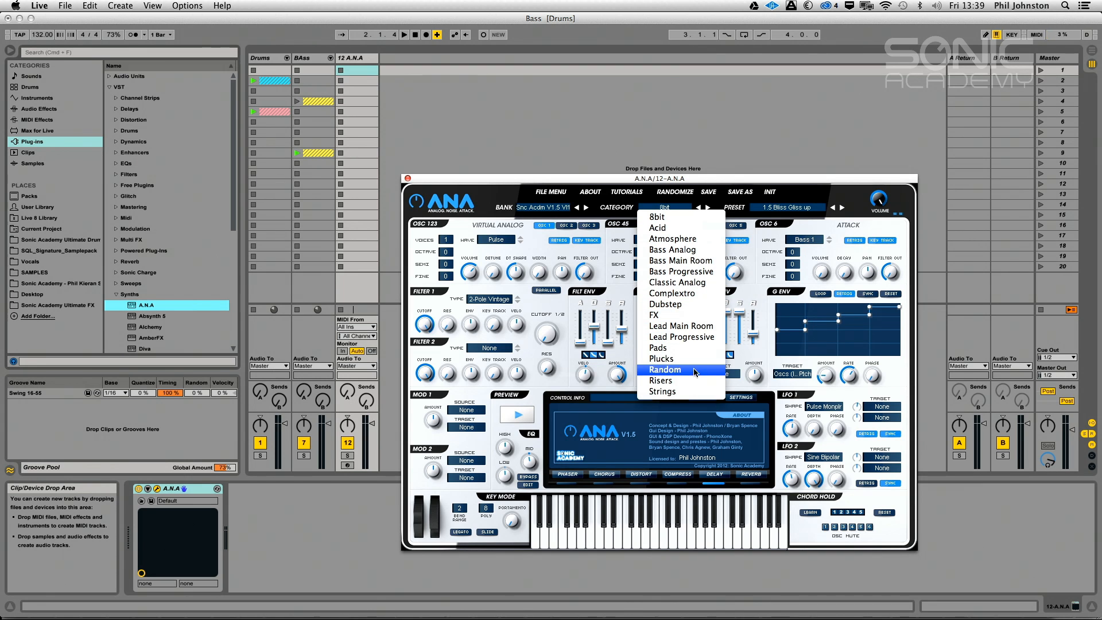
pyautogui.click(686, 390)
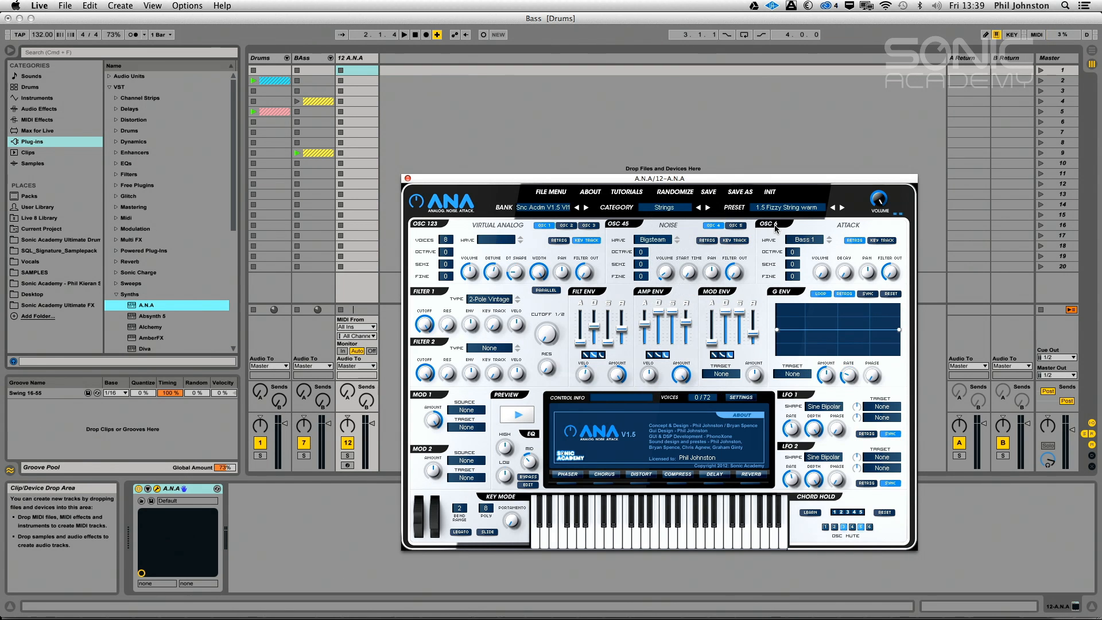
pyautogui.click(348, 465)
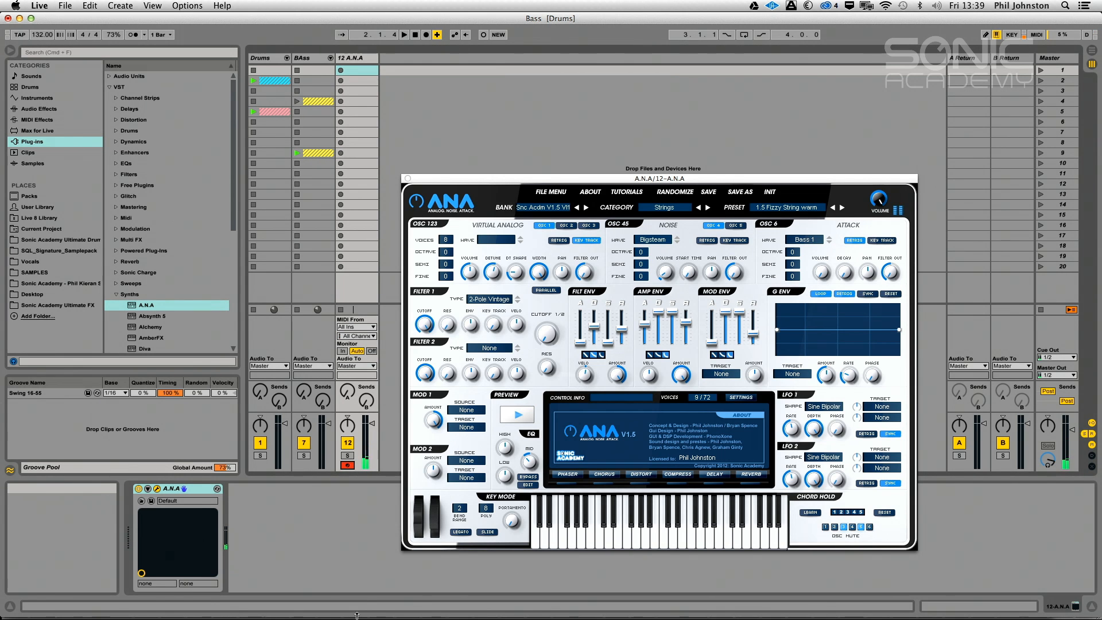
# - Shorten the Live window to reveal the Virtual MIDI Piano Keyboard beneath it and move the A.N.A window clear of the keyboard
pyautogui.moveTo(356, 615); pyautogui.dragTo(359, 492)
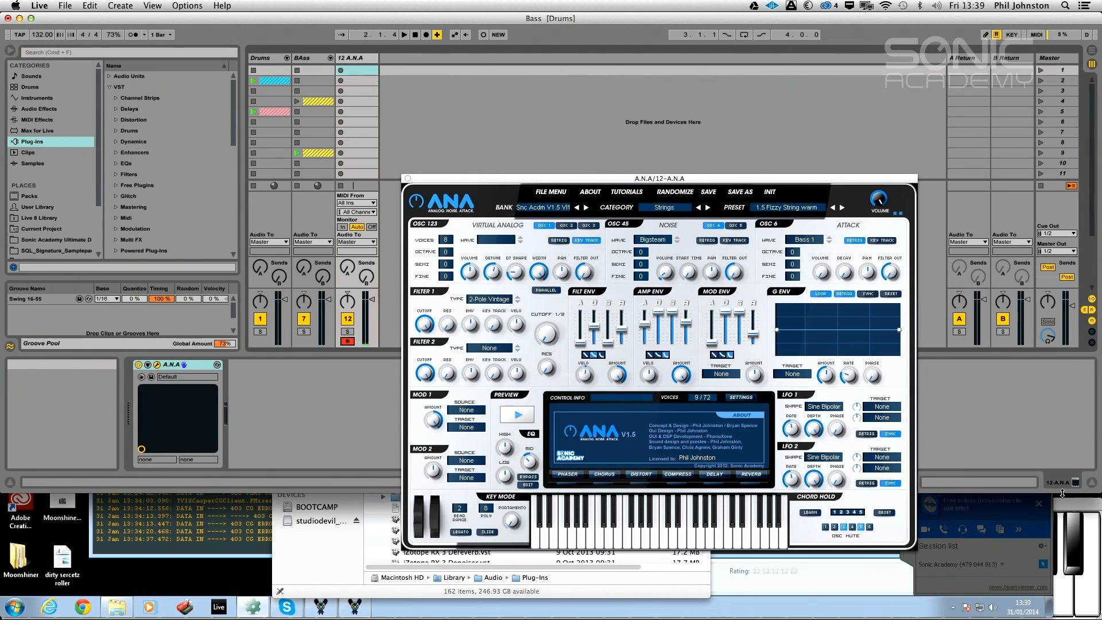
pyautogui.click(1057, 517)
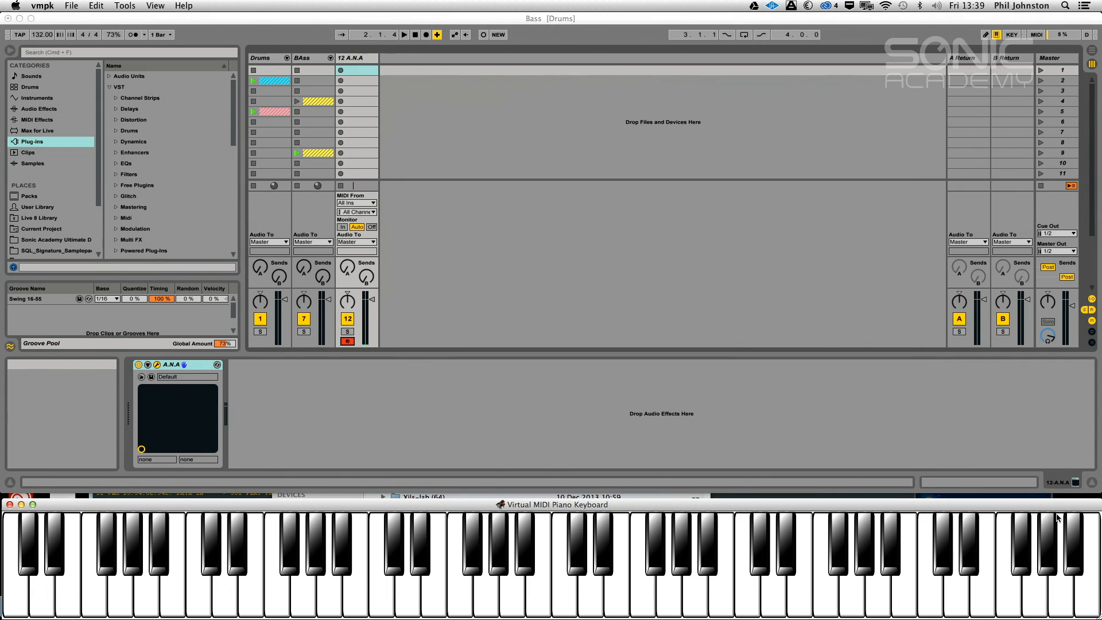
pyautogui.click(554, 494)
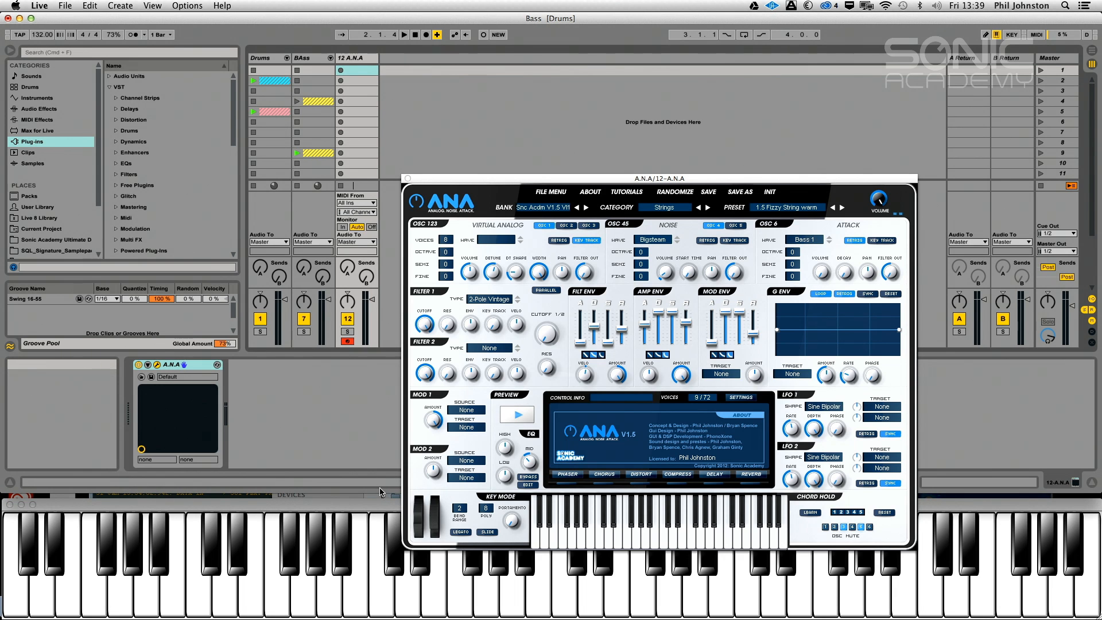
pyautogui.moveTo(381, 494); pyautogui.dragTo(380, 512)
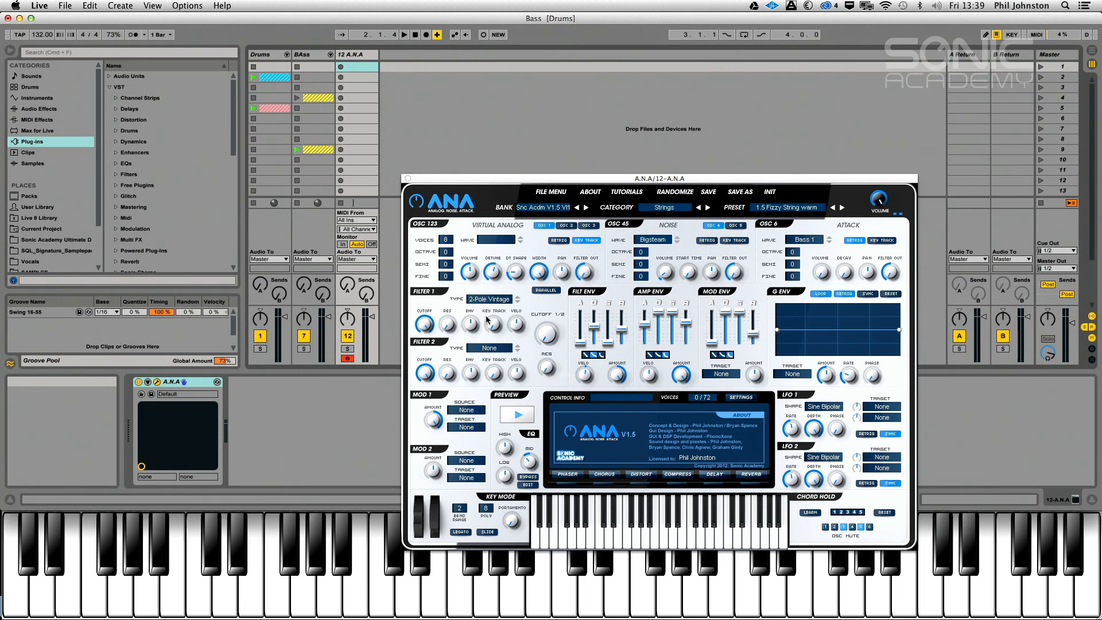
pyautogui.moveTo(538, 181); pyautogui.dragTo(581, 51)
# - Set the waves of the virtual analog oscillators in A.N.A to WarmSaw
pyautogui.click(545, 112)
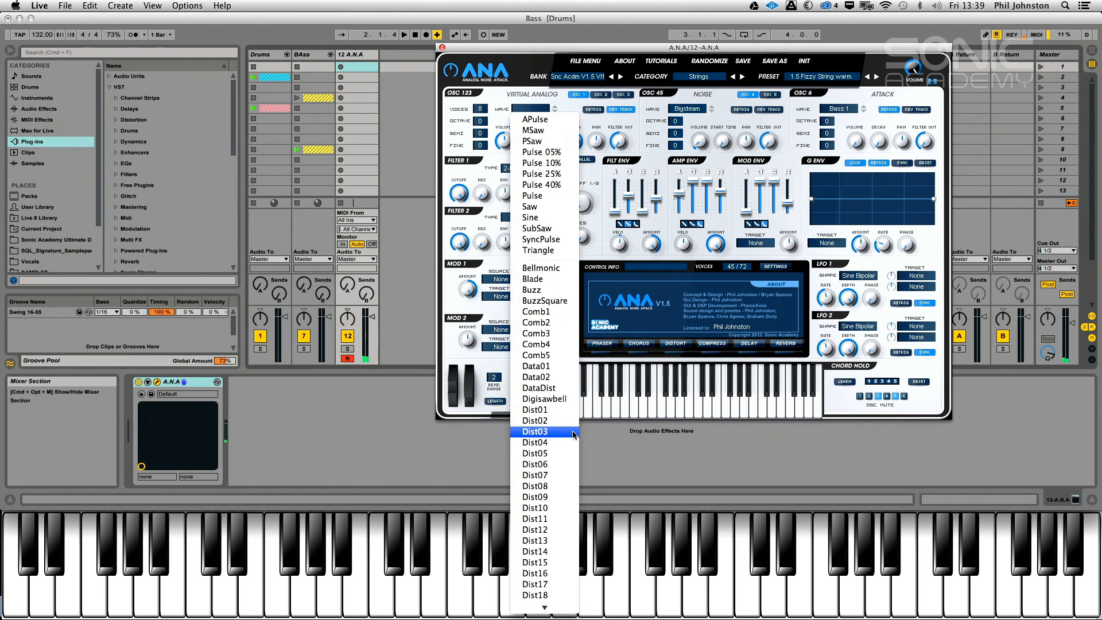
pyautogui.click(544, 605)
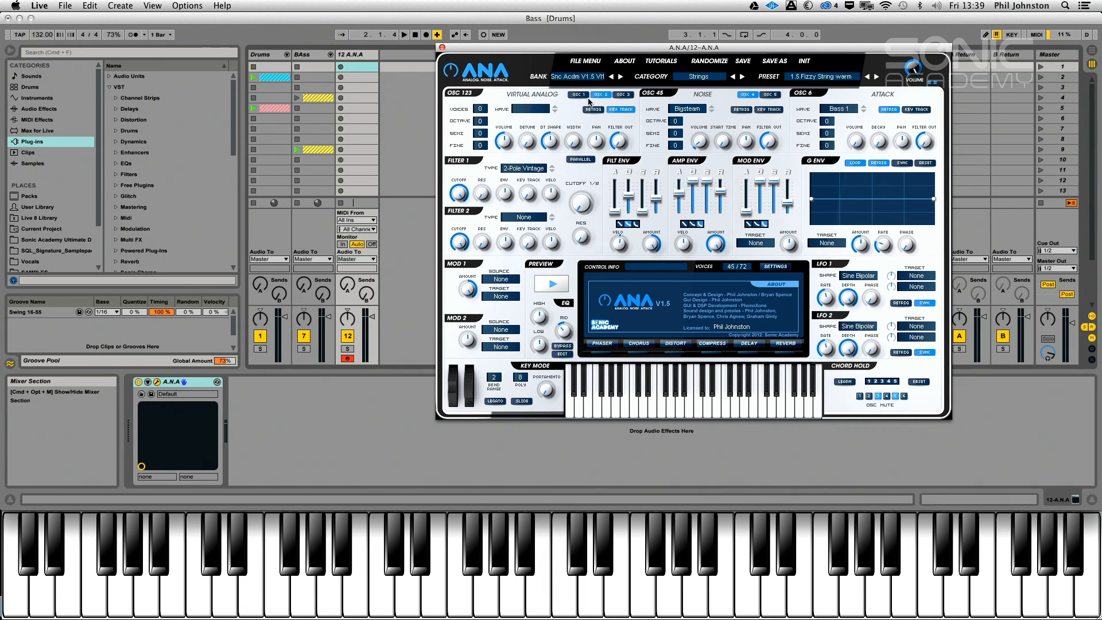
pyautogui.click(537, 109)
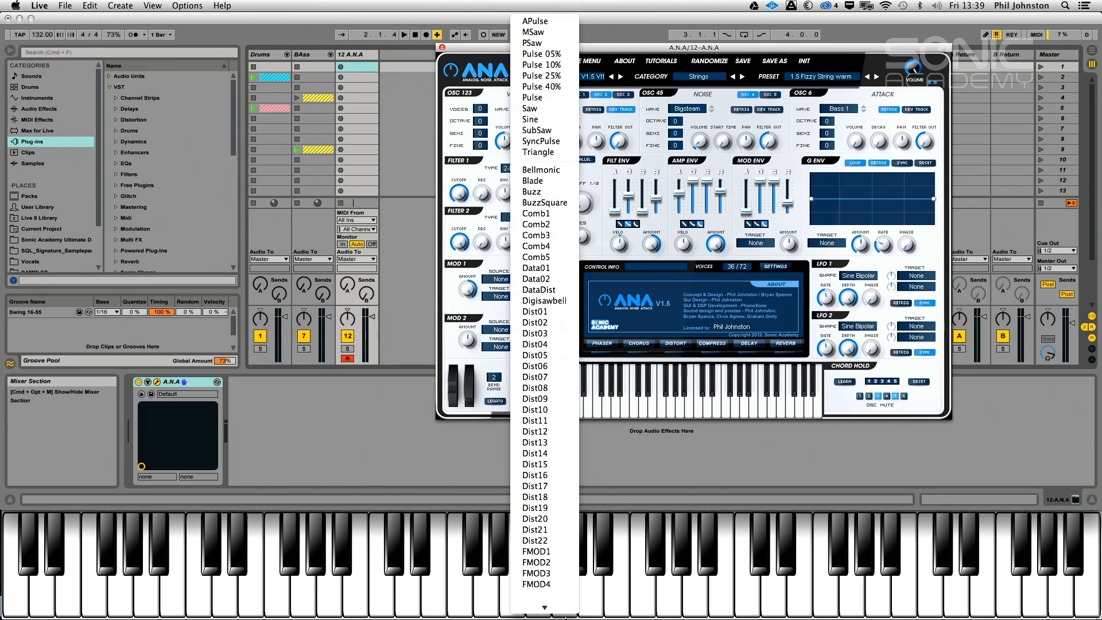
pyautogui.click(552, 605)
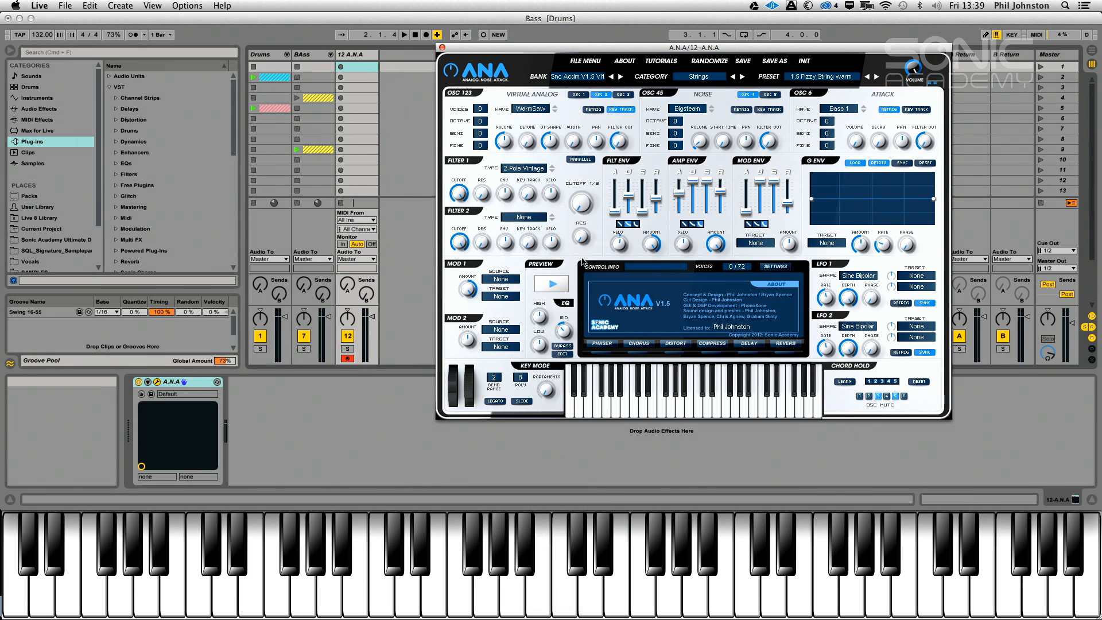
pyautogui.click(539, 109)
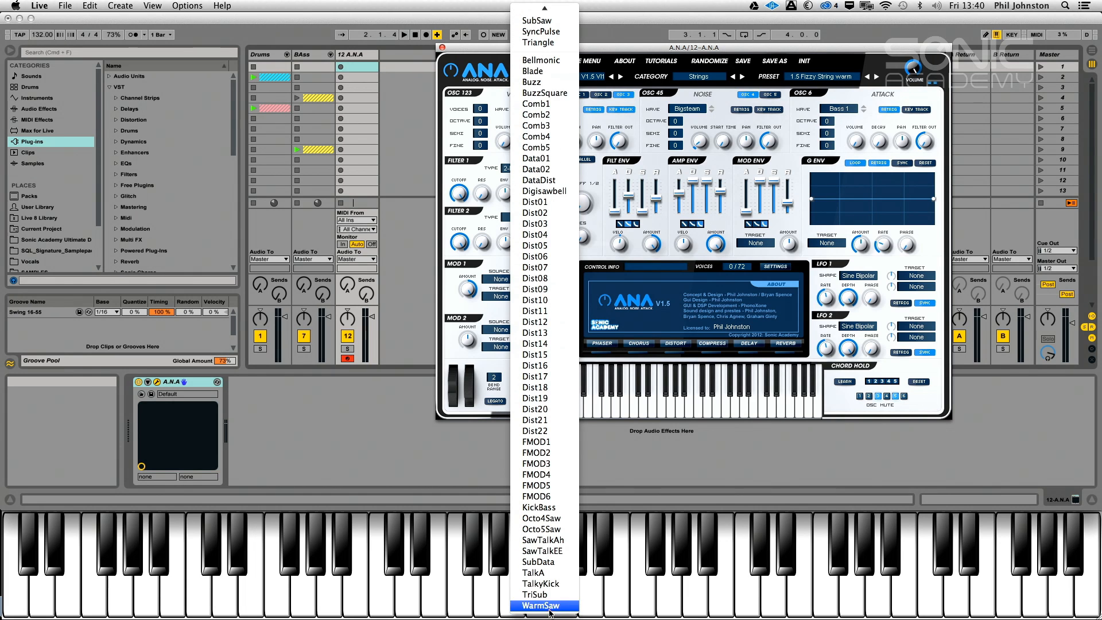
pyautogui.click(543, 605)
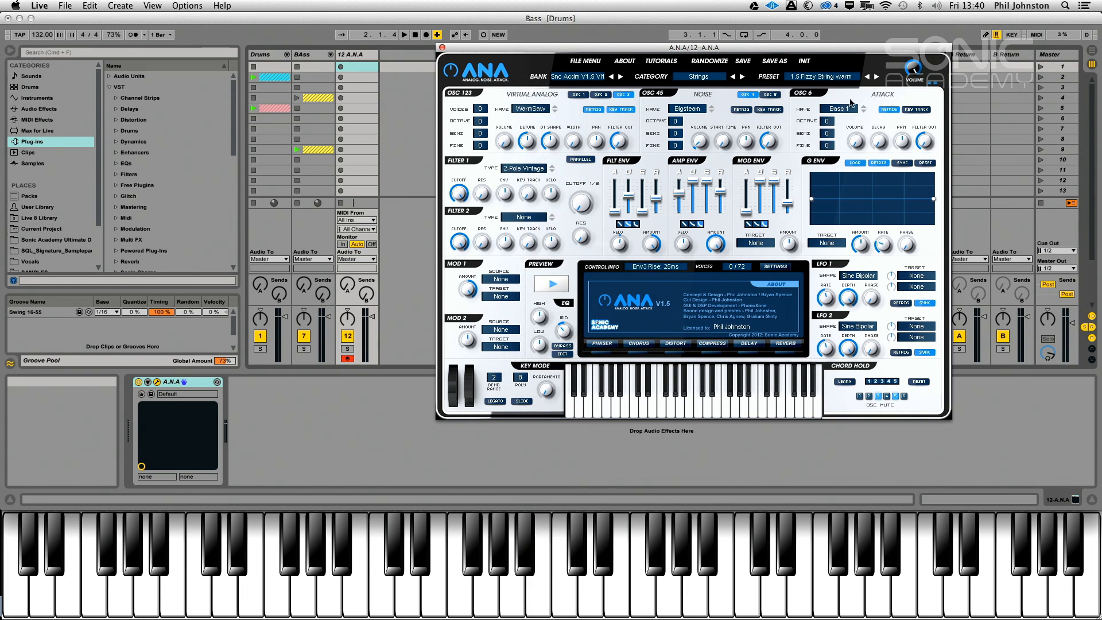
# - Save the edited preset, compare it with the 1.5 Fizzy String preset and return to 1.5 Fizzy String warm
pyautogui.click(746, 61)
pyautogui.click(636, 214)
pyautogui.click(875, 78)
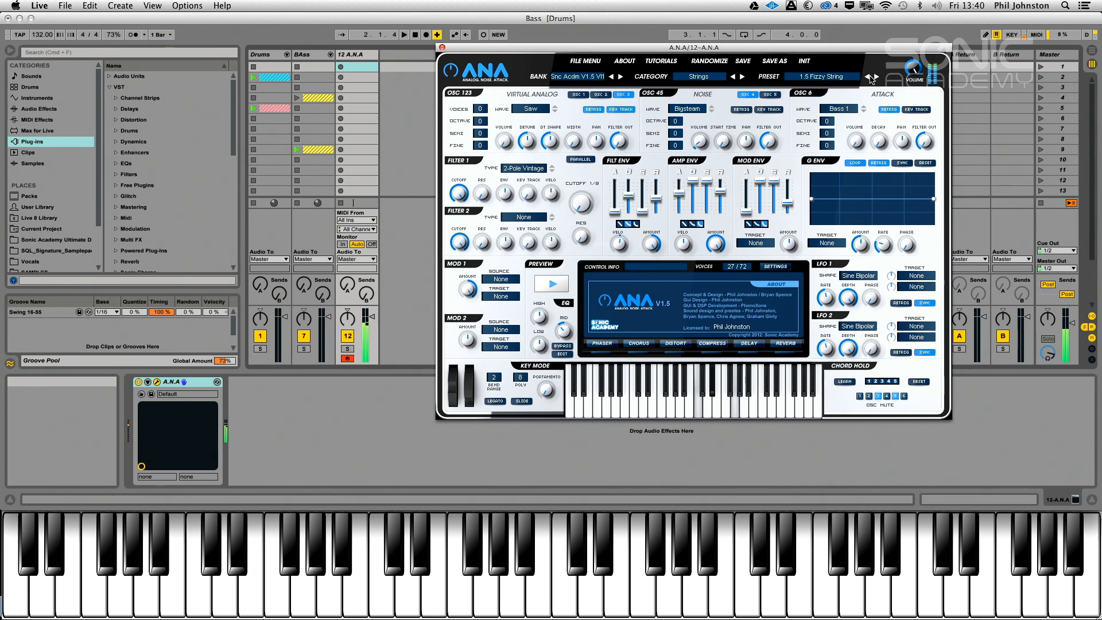
pyautogui.click(867, 78)
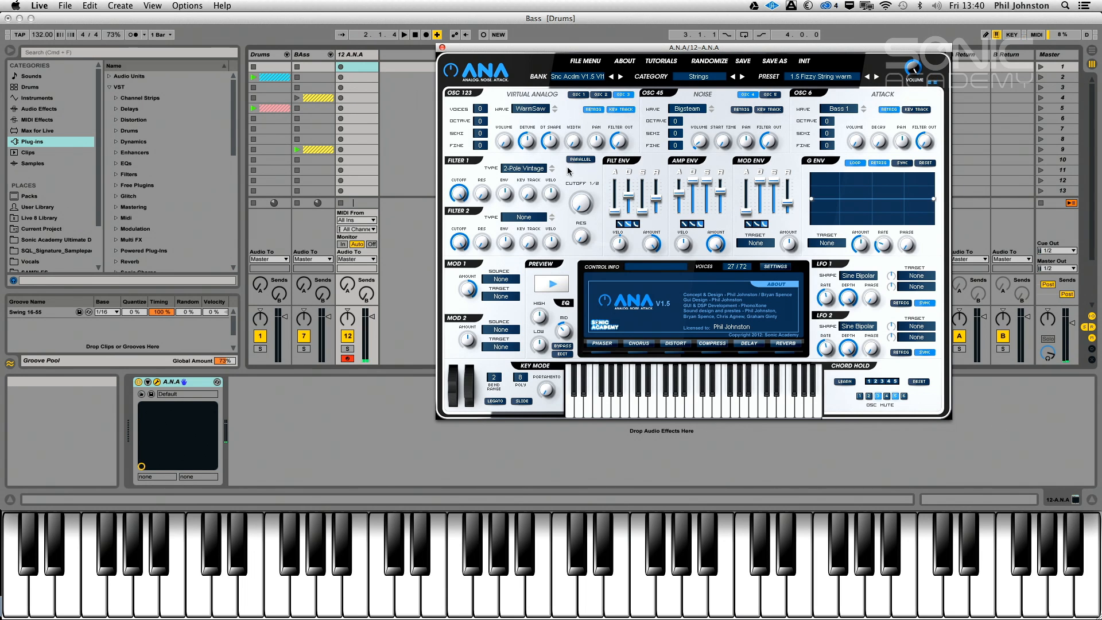
# - Lower the Filter 1 cutoff and go through the settings of virtual analog oscillators 1 to 3 and noise oscillators 4 and 5
pyautogui.moveTo(457, 195); pyautogui.dragTo(449, 286)
pyautogui.click(576, 96)
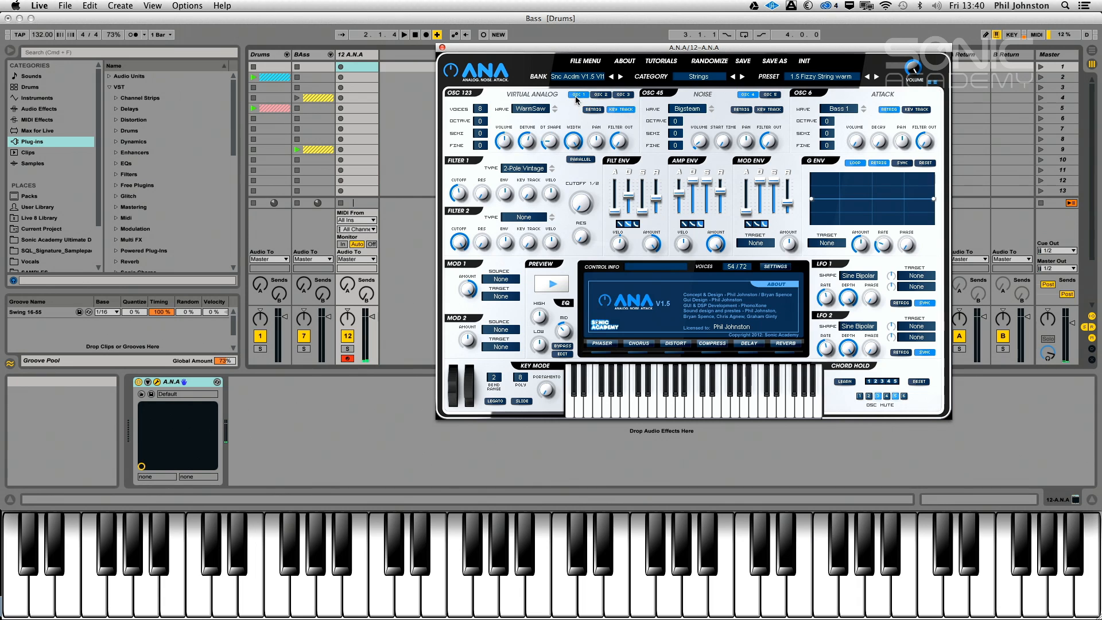
pyautogui.click(602, 96)
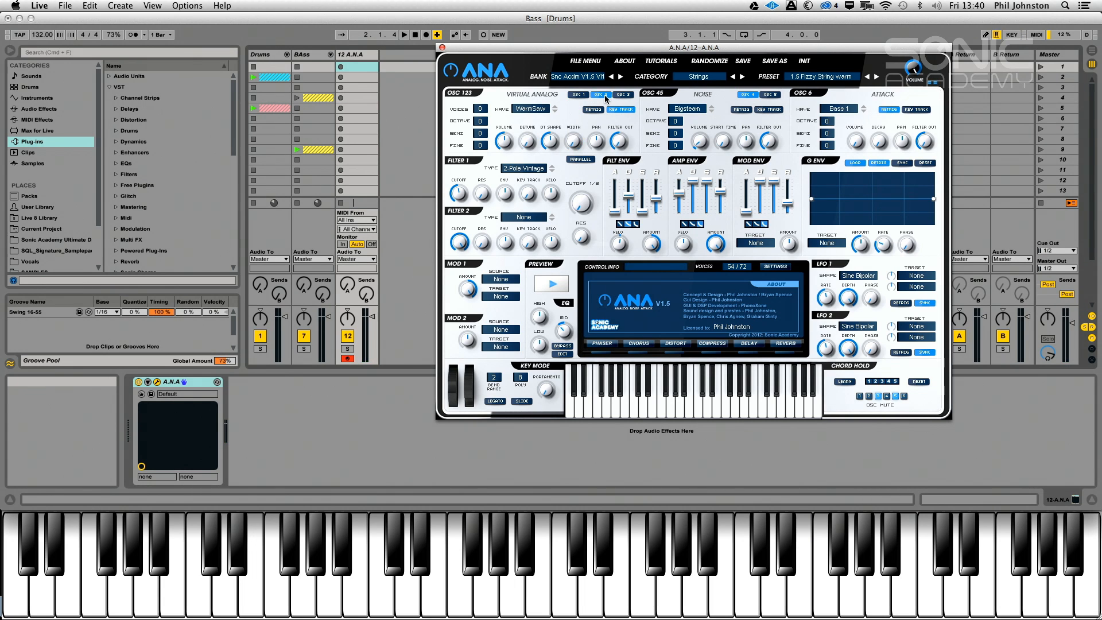
pyautogui.click(625, 95)
pyautogui.click(603, 95)
pyautogui.click(770, 95)
pyautogui.click(749, 95)
pyautogui.click(773, 96)
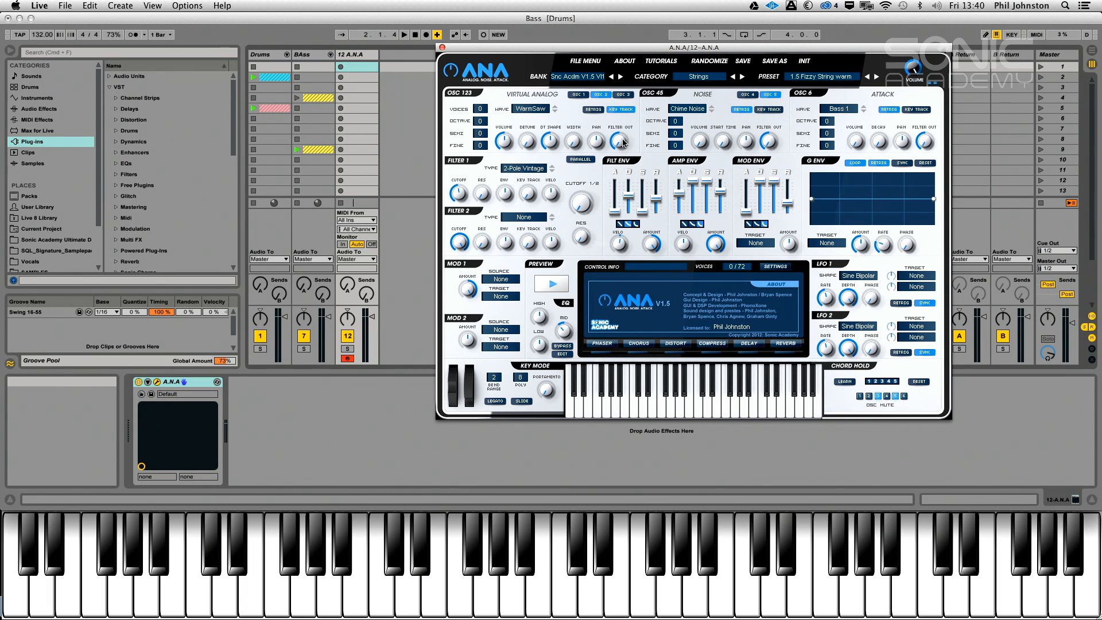
# - Set the noise oscillator's wave to Grainvoice 1 and bring up the settings of oscillator 1
pyautogui.click(689, 109)
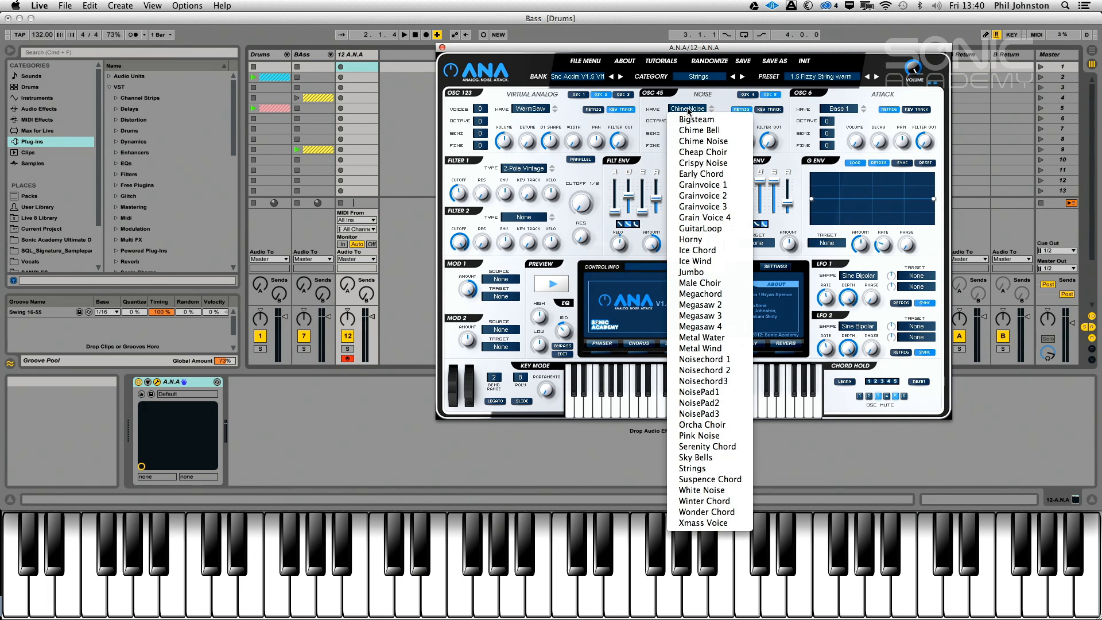
pyautogui.click(677, 184)
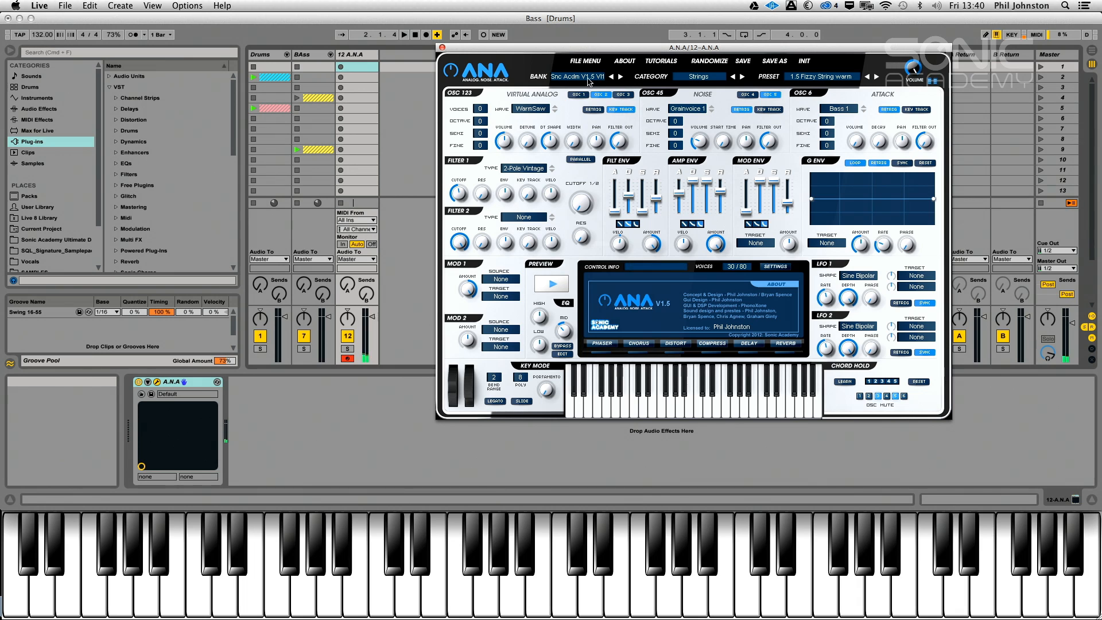
pyautogui.click(579, 94)
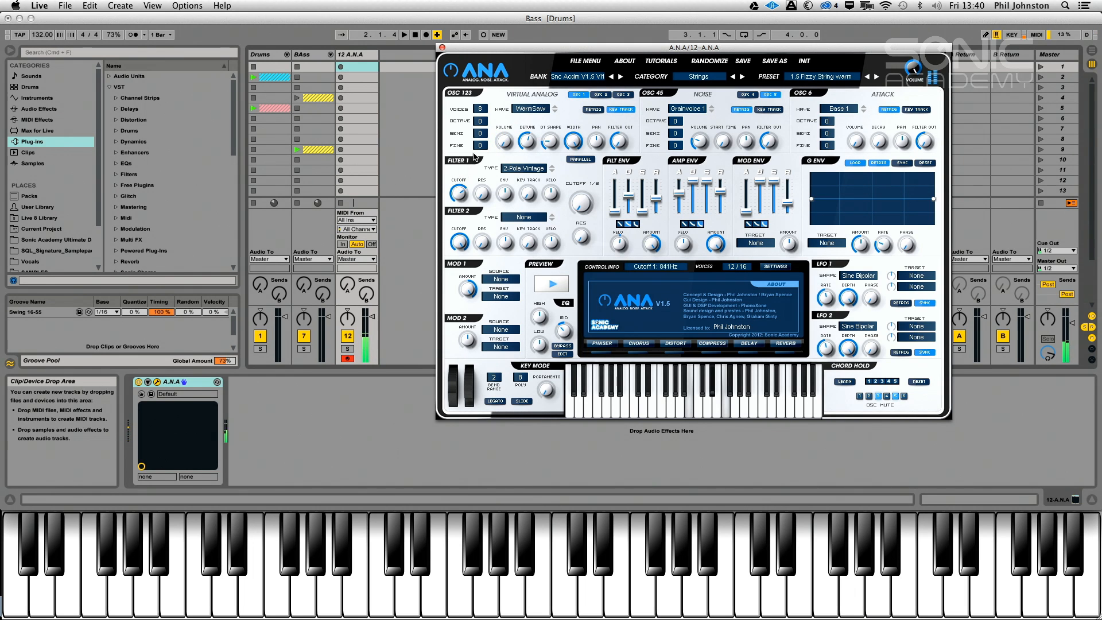
# - Change the noise oscillator's wave to Grainvoice 2 and turn the Filter 1 cutoff down
pyautogui.moveTo(674, 105); pyautogui.dragTo(680, 152)
pyautogui.click(711, 111)
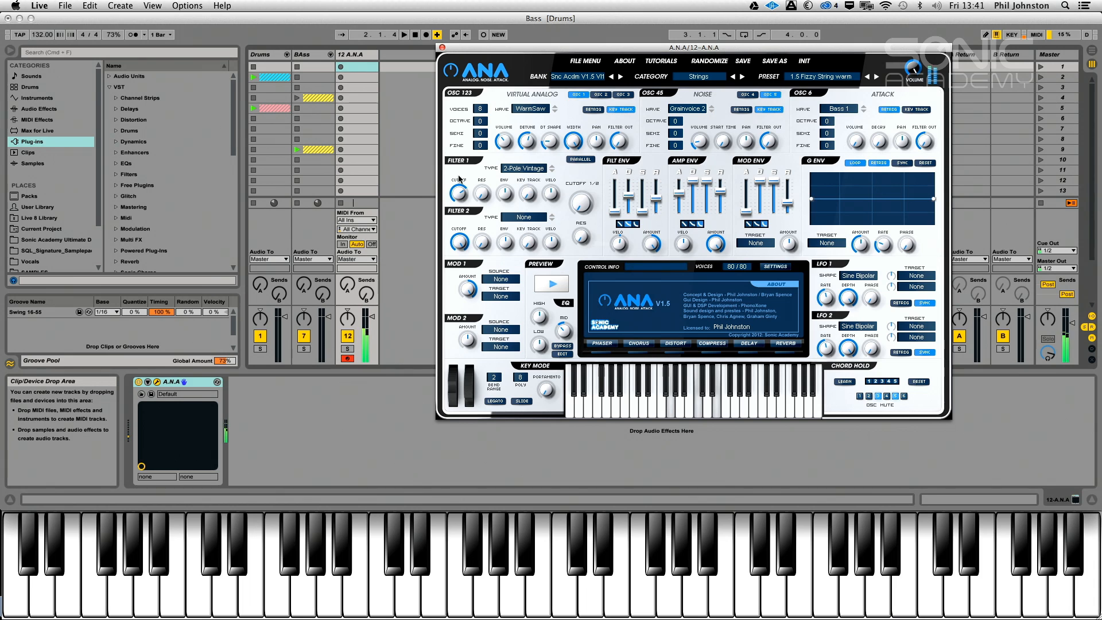
pyautogui.moveTo(455, 200); pyautogui.dragTo(456, 205)
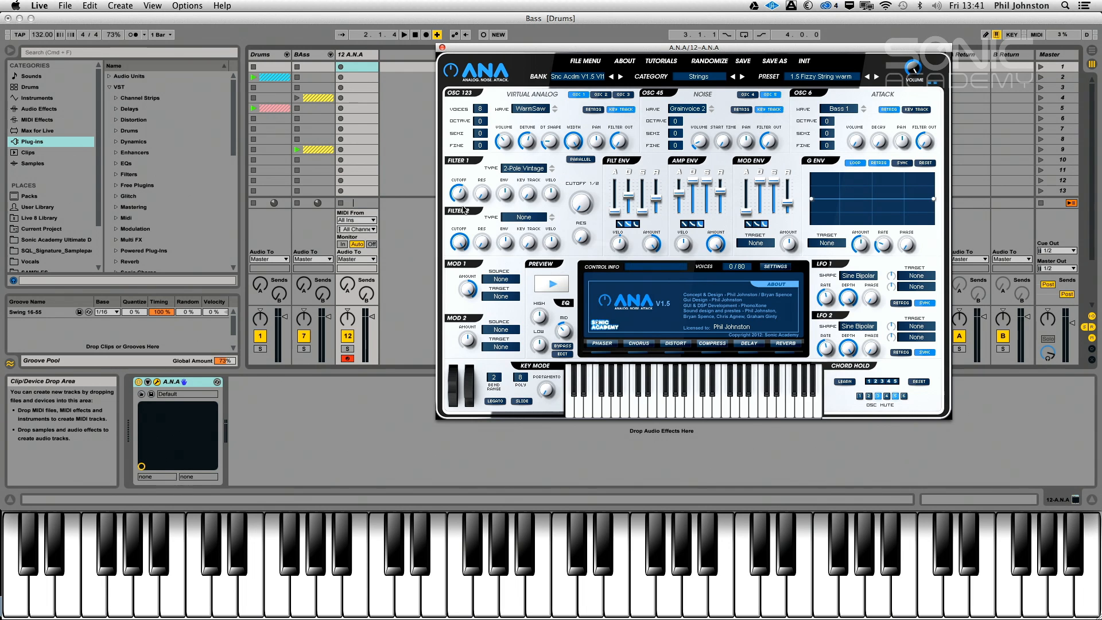
# - Record a chord progression into the third slot of the 12 A.N.A track, with the metronome on and Drums and BAss muted
pyautogui.click(408, 201)
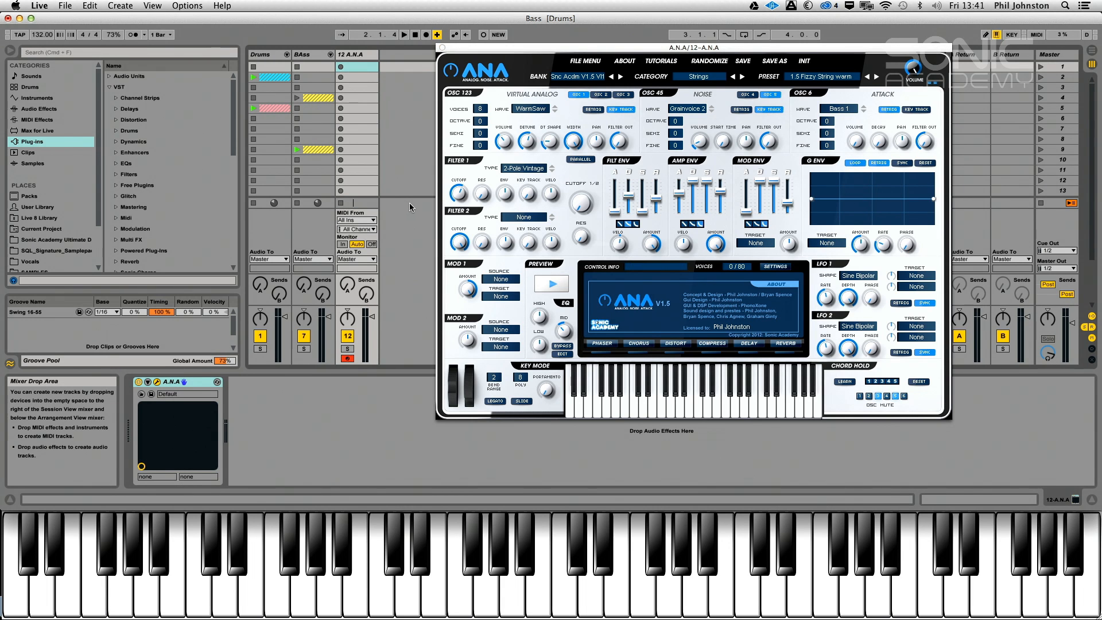
pyautogui.click(442, 48)
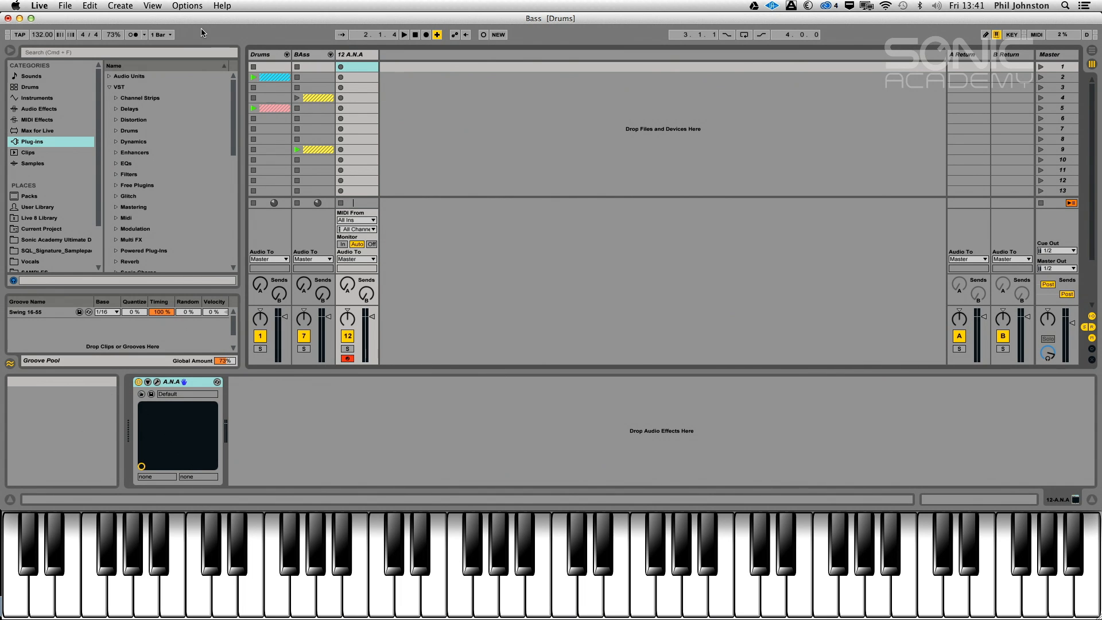
pyautogui.click(132, 35)
pyautogui.click(260, 336)
pyautogui.click(303, 336)
pyautogui.click(340, 88)
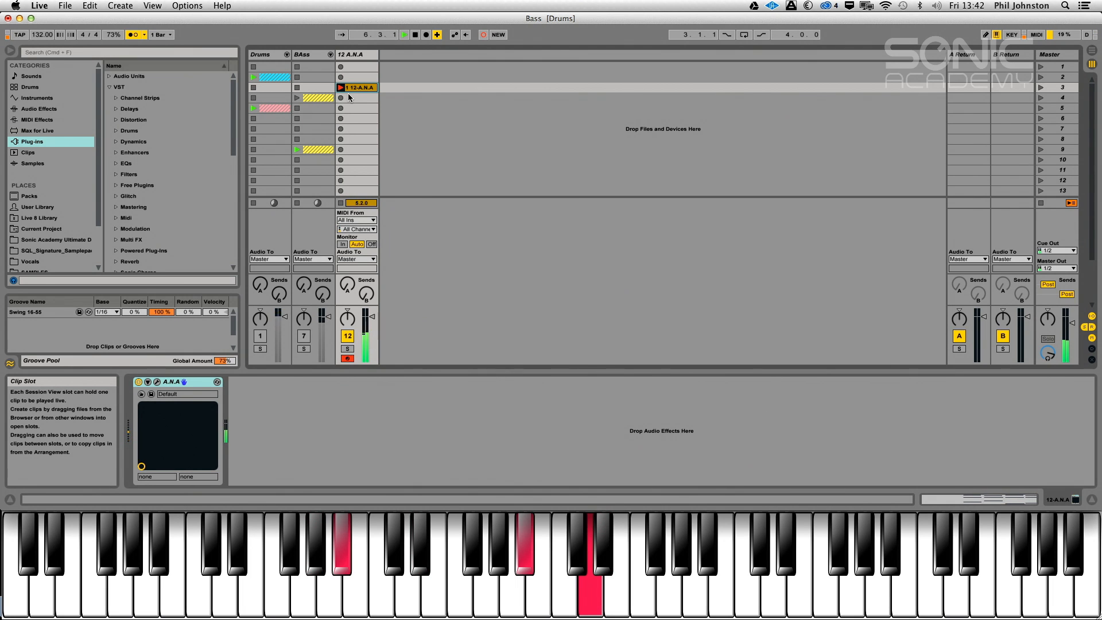
pyautogui.press('space')
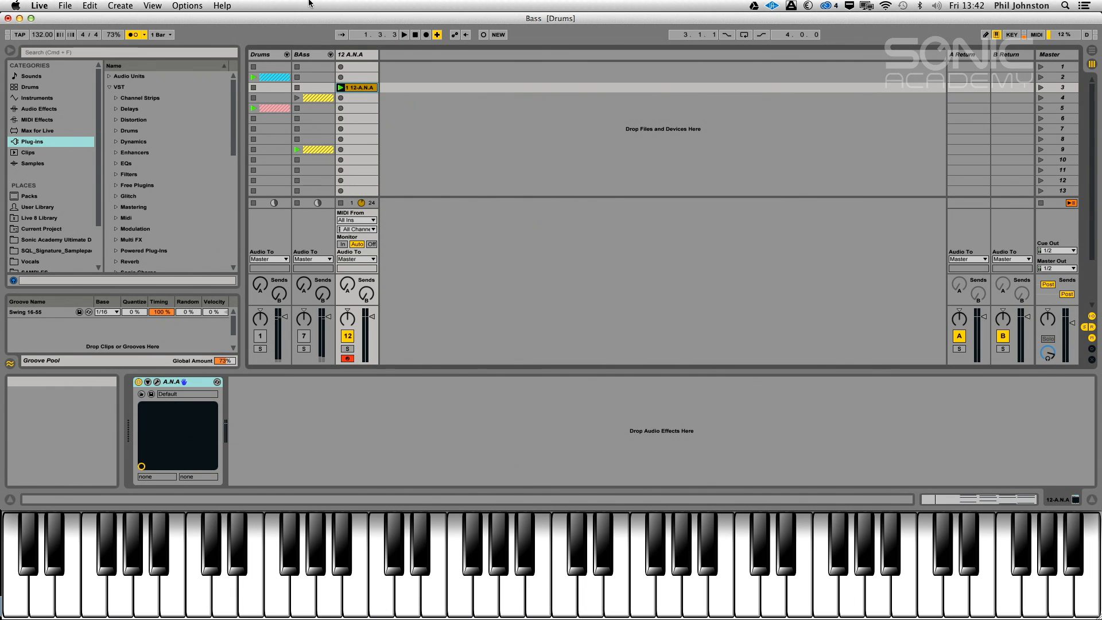
# - Quantize all notes of the recorded clip and set its start and loop to begin at bar 3
pyautogui.doubleClick(358, 87)
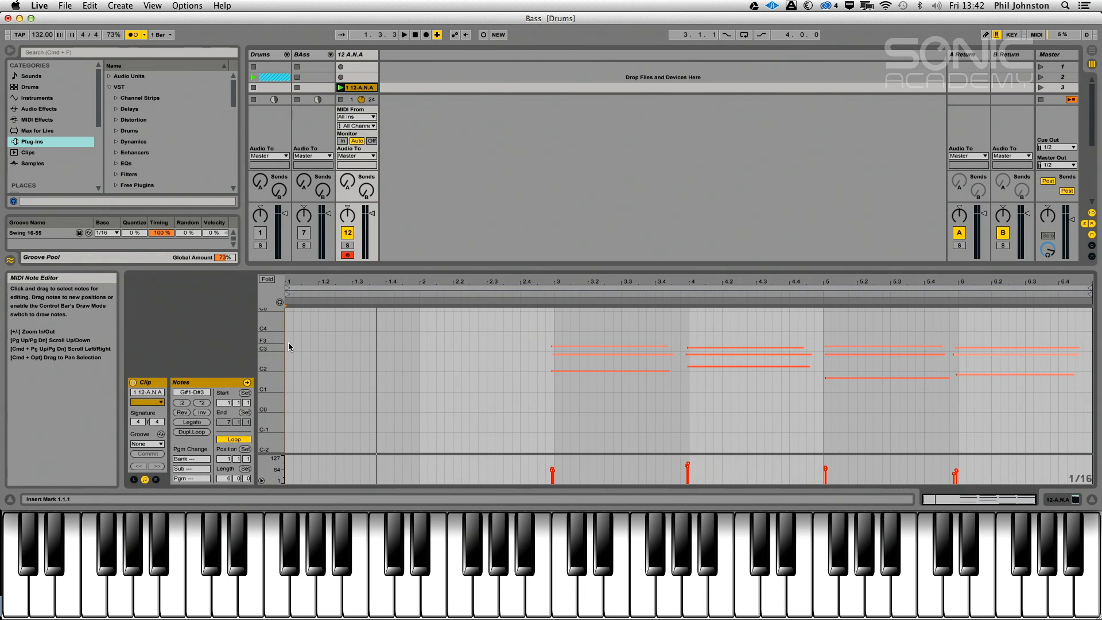
pyautogui.click(537, 340)
pyautogui.press('super+a')
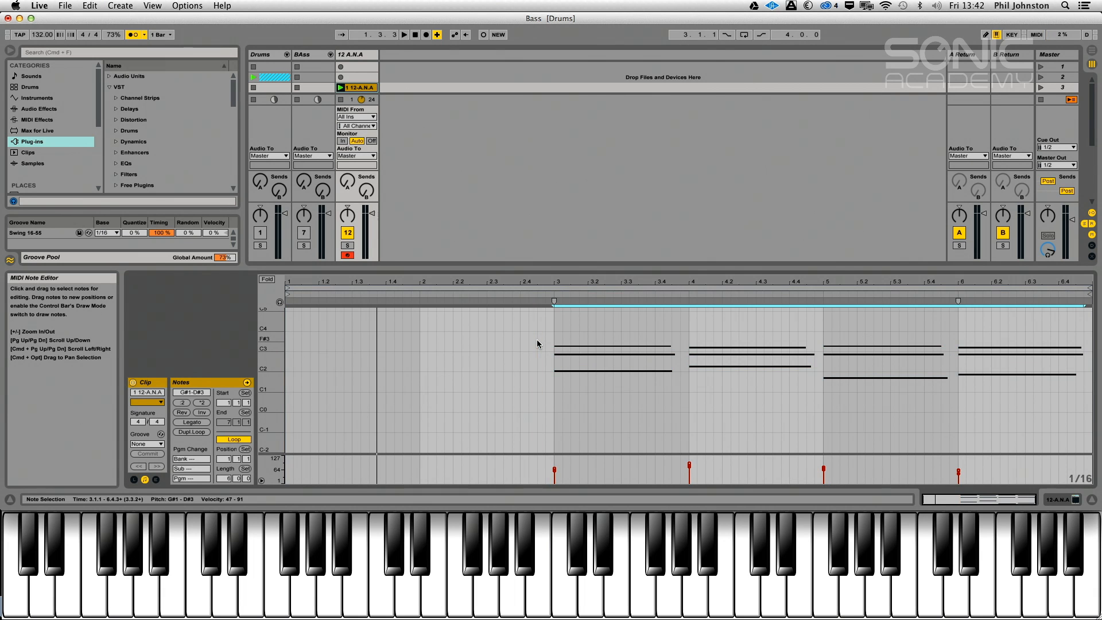
pyautogui.moveTo(288, 288); pyautogui.dragTo(554, 288)
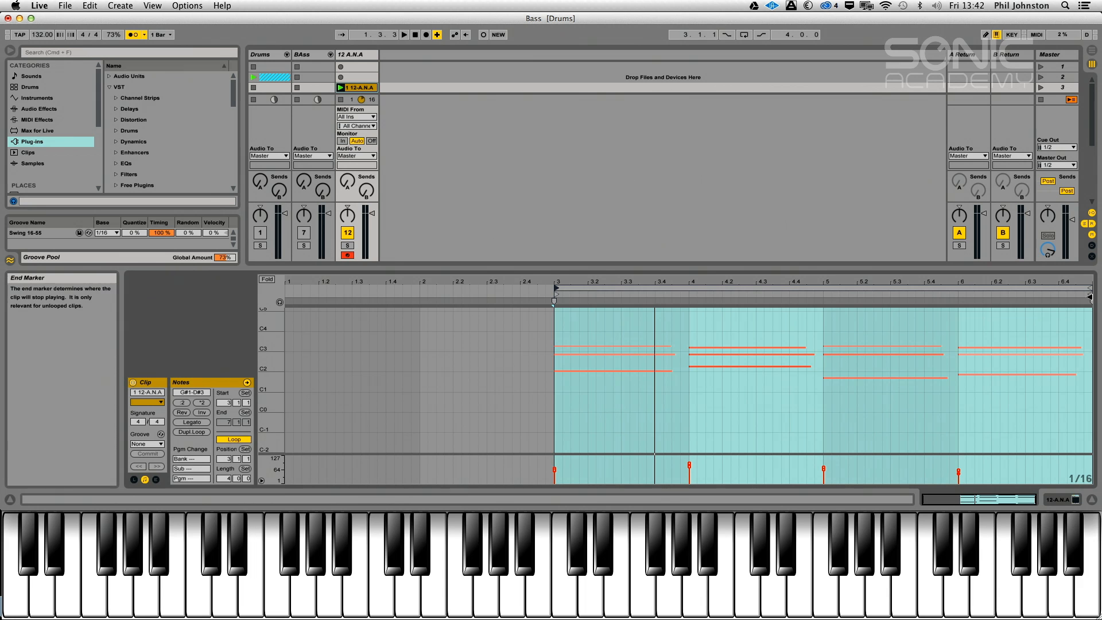
# - Turn the metronome off, play the clip back and examine the chord notes in the note editor
pyautogui.press('space')
pyautogui.click(136, 35)
pyautogui.moveTo(265, 396); pyautogui.dragTo(295, 405)
pyautogui.moveTo(401, 277); pyautogui.dragTo(402, 150)
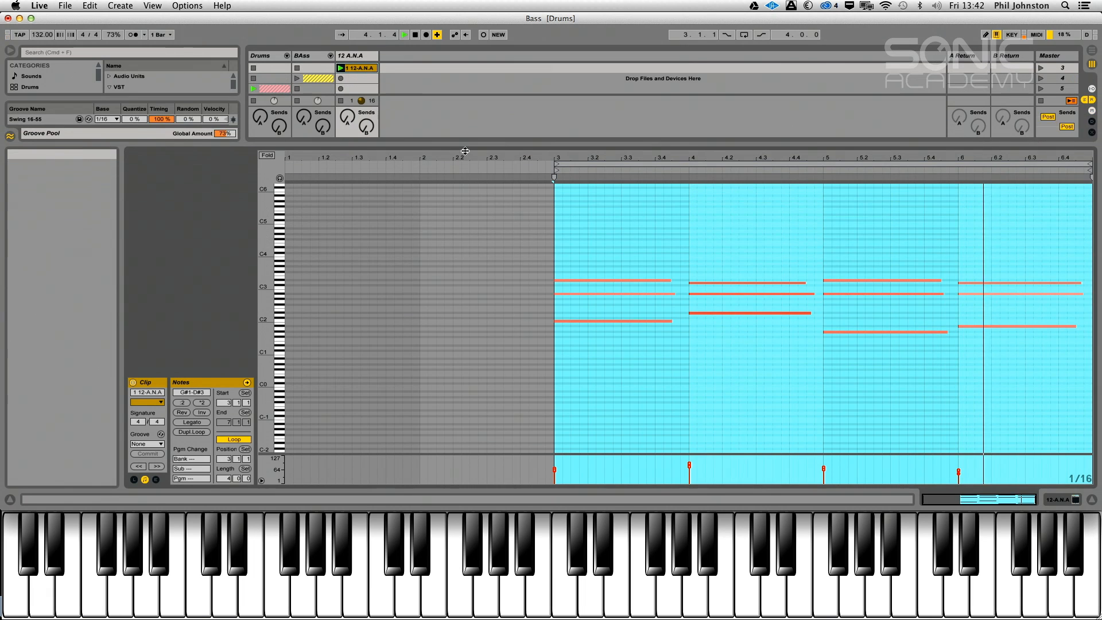
pyautogui.moveTo(266, 297); pyautogui.dragTo(297, 270)
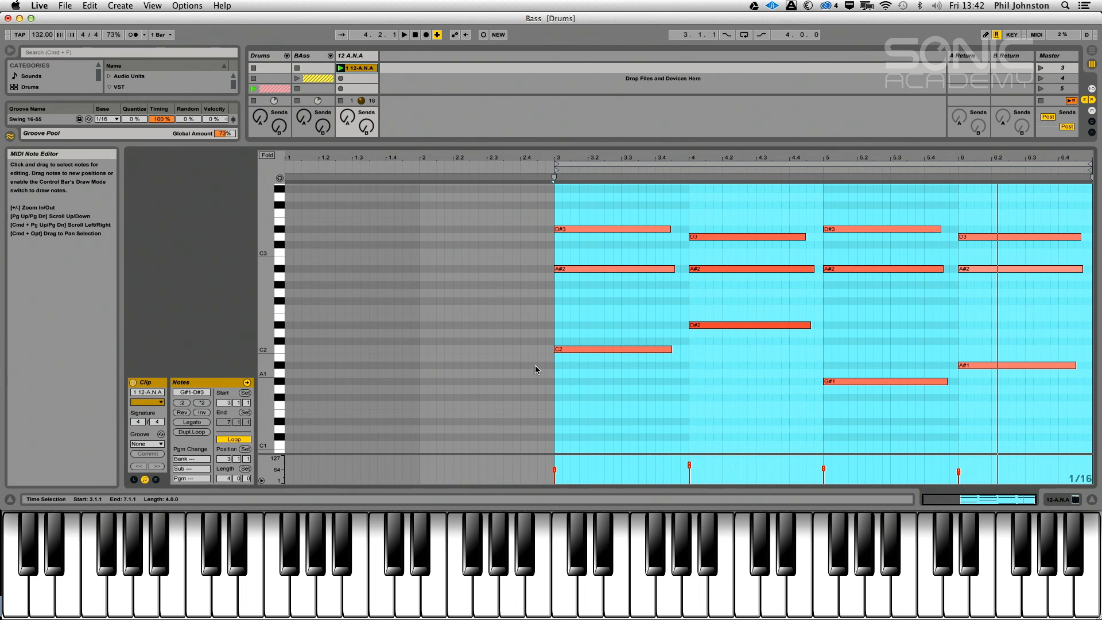
pyautogui.moveTo(265, 341); pyautogui.dragTo(237, 338)
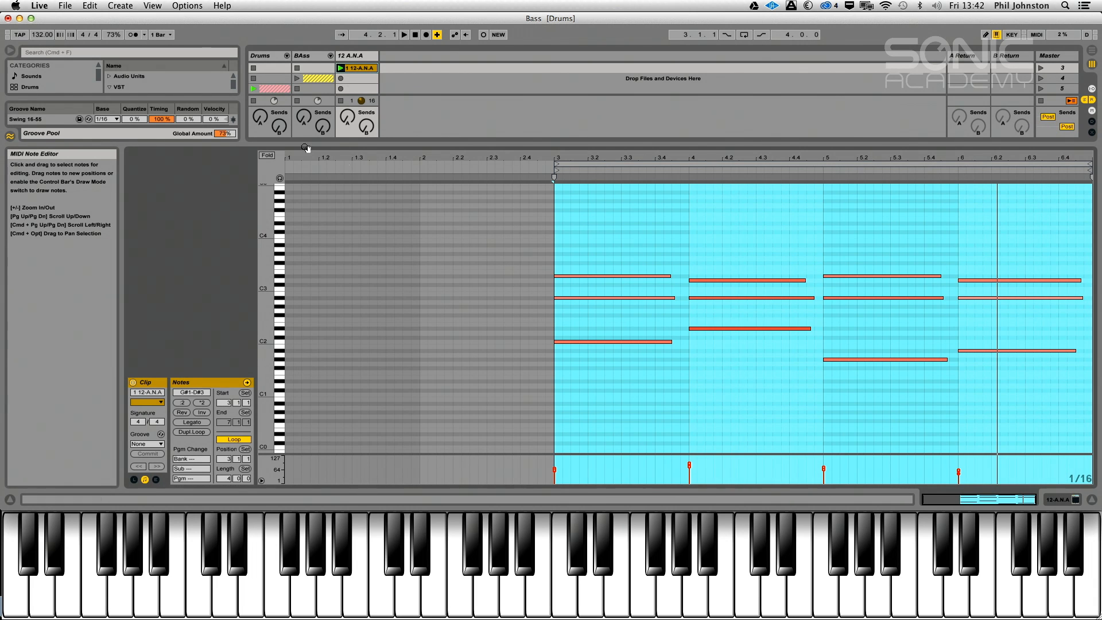
pyautogui.moveTo(329, 147); pyautogui.dragTo(325, 272)
pyautogui.press('space')
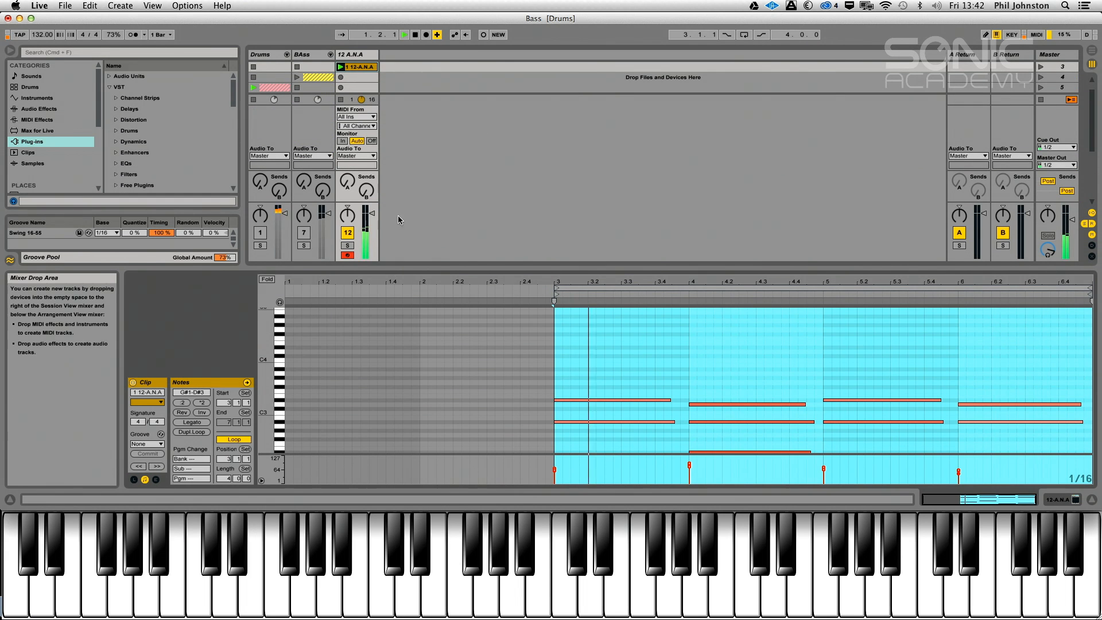
# - Duplicate the 12 A.N.A track together with its chord clip
pyautogui.rightClick(353, 55)
pyautogui.click(381, 70)
pyautogui.press('super+v')
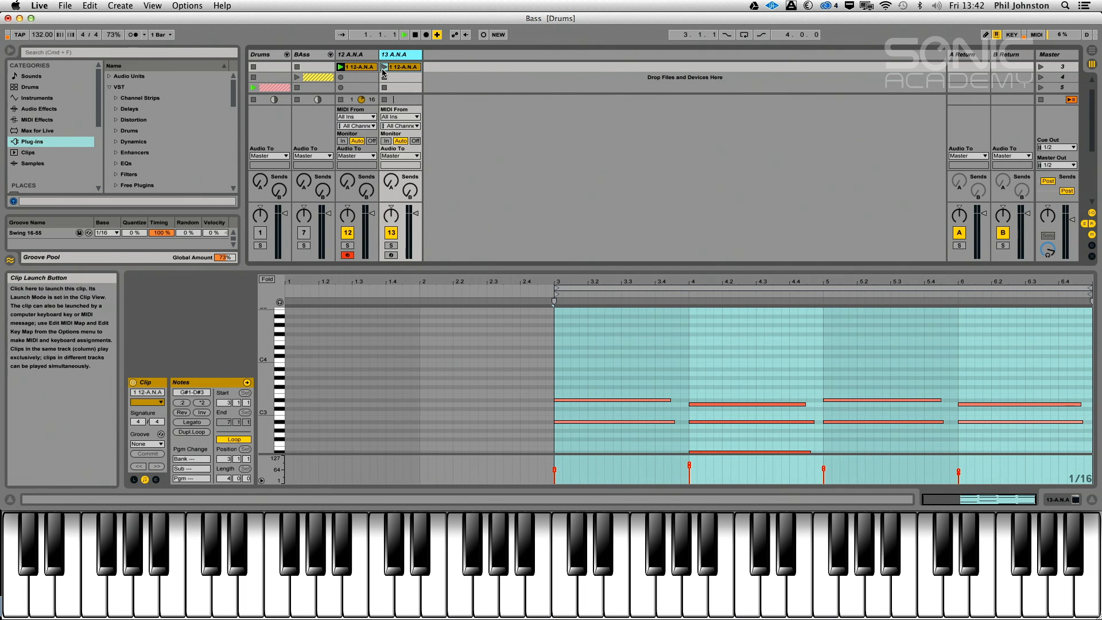
pyautogui.click(441, 295)
pyautogui.press('space')
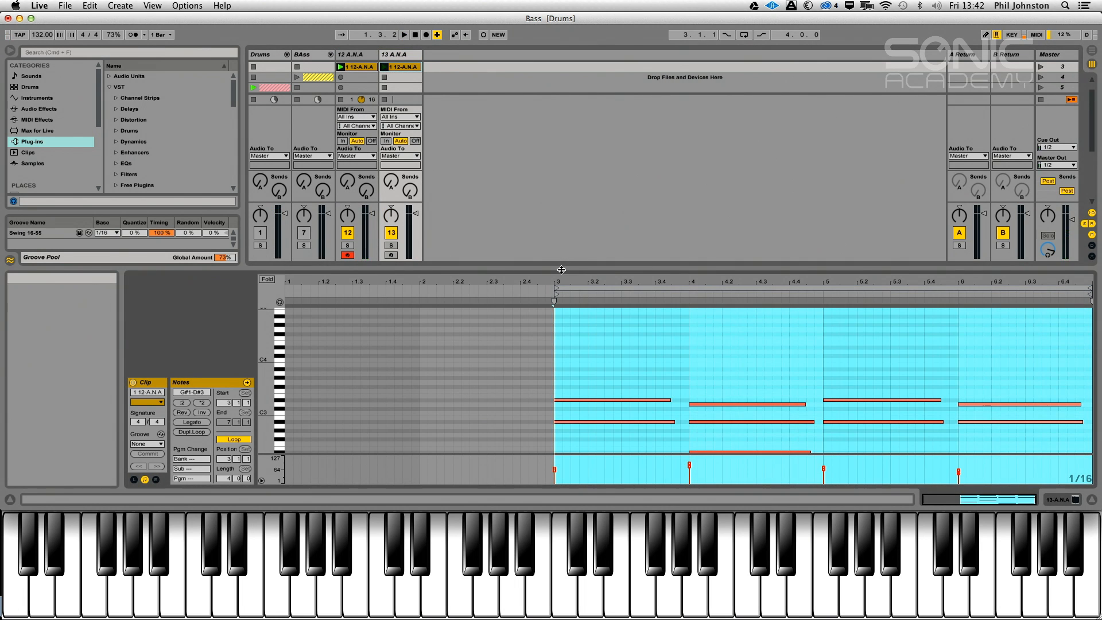
# - Delete the upper chord notes in the duplicated clip, lower the remaining root notes by one octave and play it
pyautogui.moveTo(561, 268); pyautogui.dragTo(562, 133)
pyautogui.moveTo(552, 230); pyautogui.dragTo(986, 292)
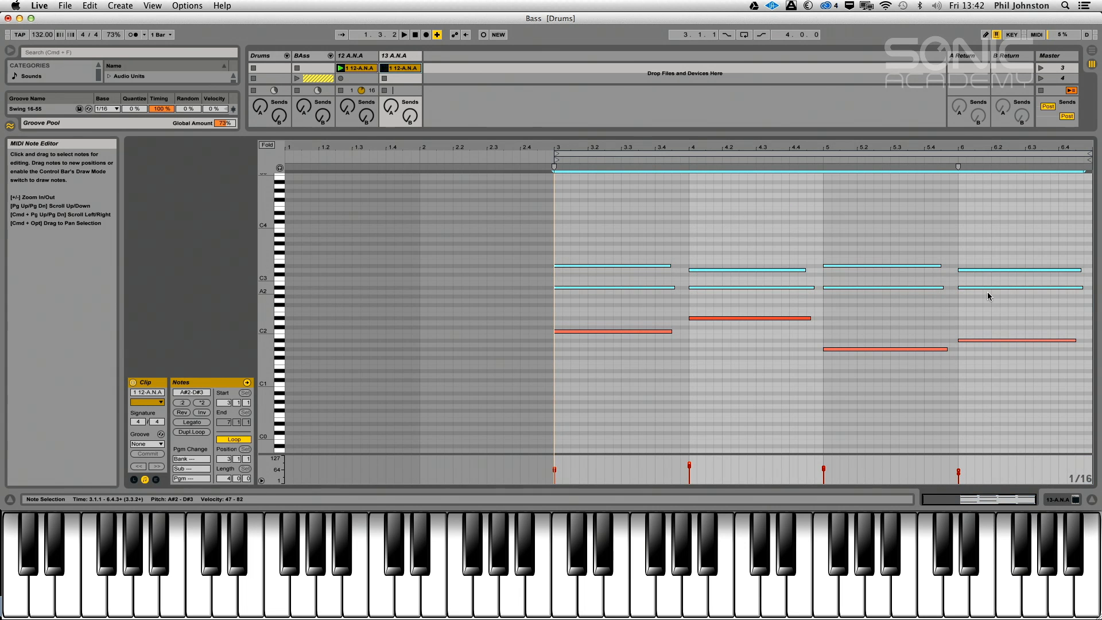
pyautogui.press('Delete')
pyautogui.moveTo(546, 287); pyautogui.dragTo(964, 407)
pyautogui.hotkey('shift', 'Down')
pyautogui.press('space')
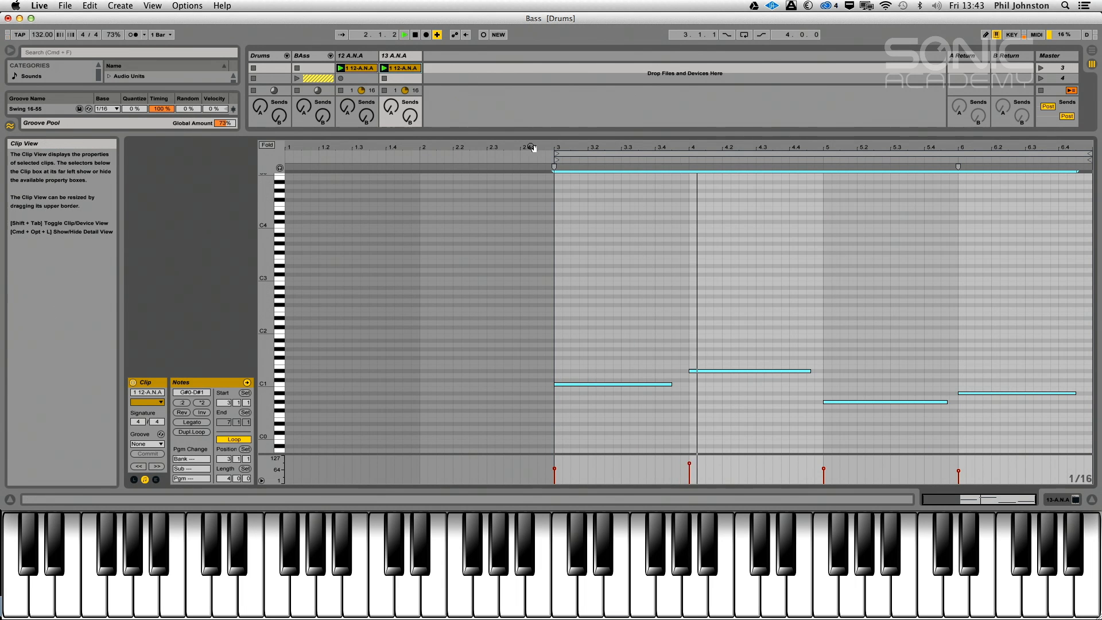
# - Quantize the first chord in the 12 A.N.A clip to 1/4, including its note ends, and lengthen it to fill the bar
pyautogui.click(367, 69)
pyautogui.moveTo(646, 373); pyautogui.dragTo(670, 262)
pyautogui.rightClick(657, 245)
pyautogui.click(692, 274)
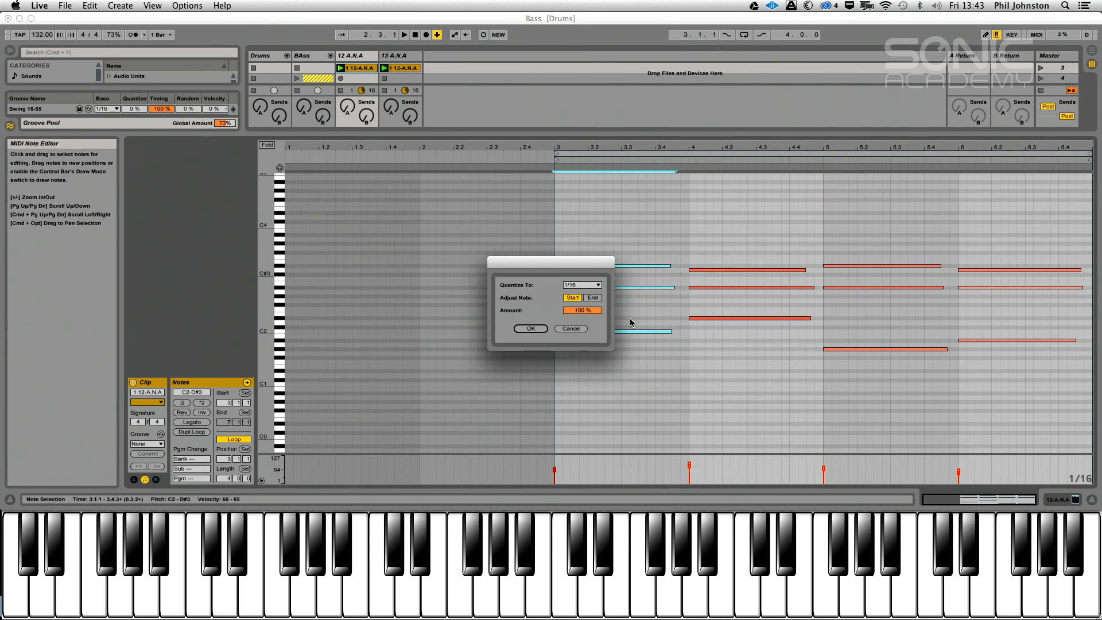
pyautogui.click(584, 285)
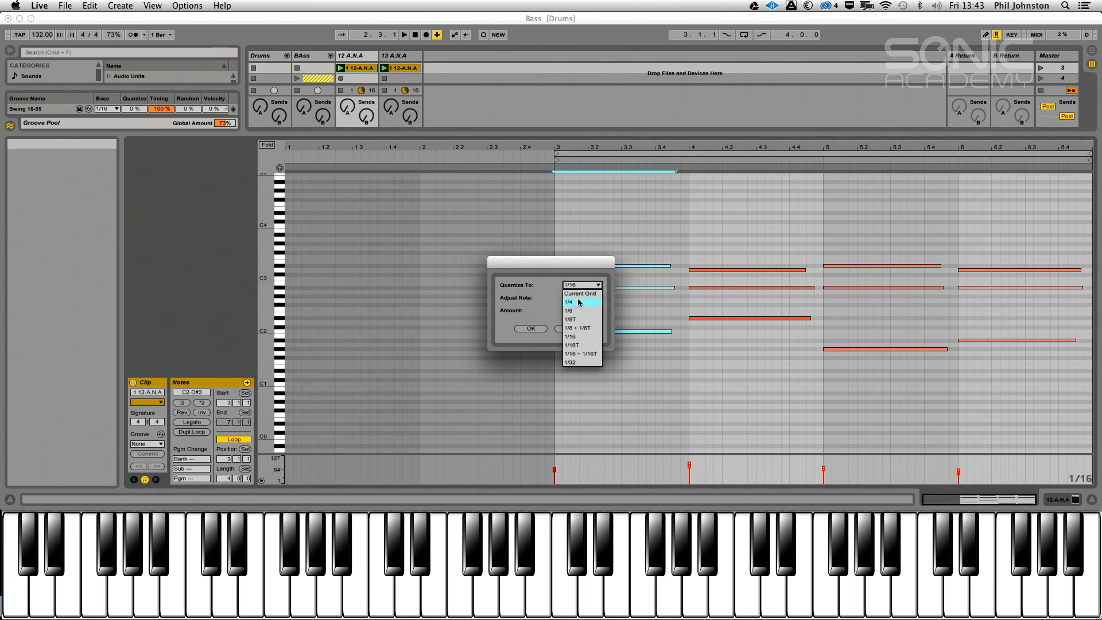
pyautogui.click(570, 301)
pyautogui.click(533, 331)
pyautogui.click(648, 261)
pyautogui.moveTo(654, 266); pyautogui.dragTo(689, 266)
# - Quantize the second chord and extend its top note to the start of bar 5
pyautogui.moveTo(755, 252); pyautogui.dragTo(775, 339)
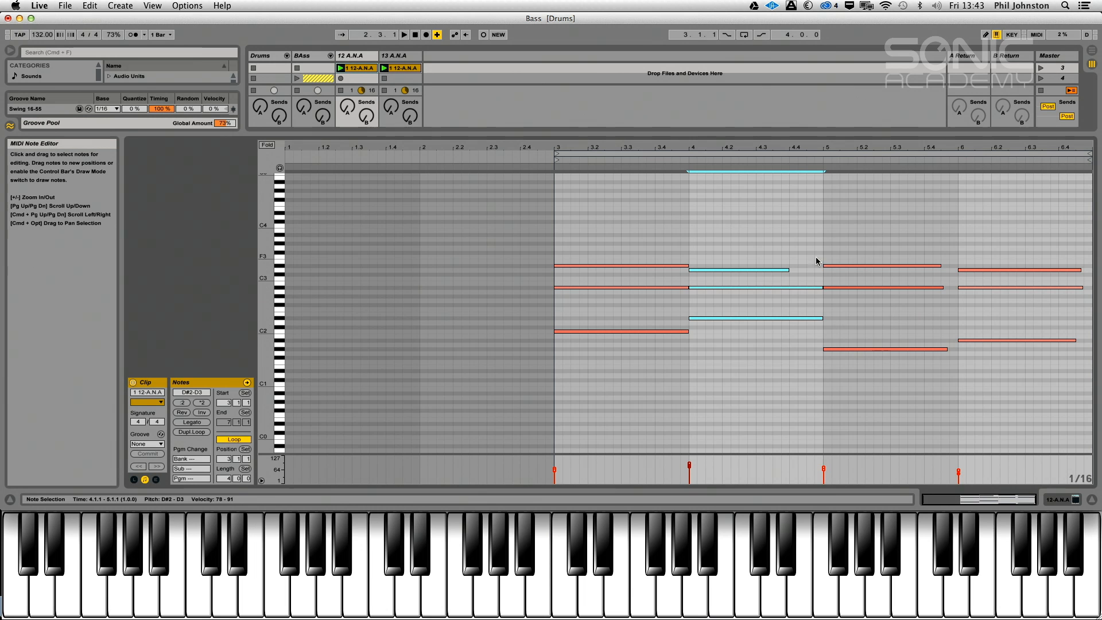
pyautogui.moveTo(805, 269); pyautogui.dragTo(822, 317)
pyautogui.click(809, 309)
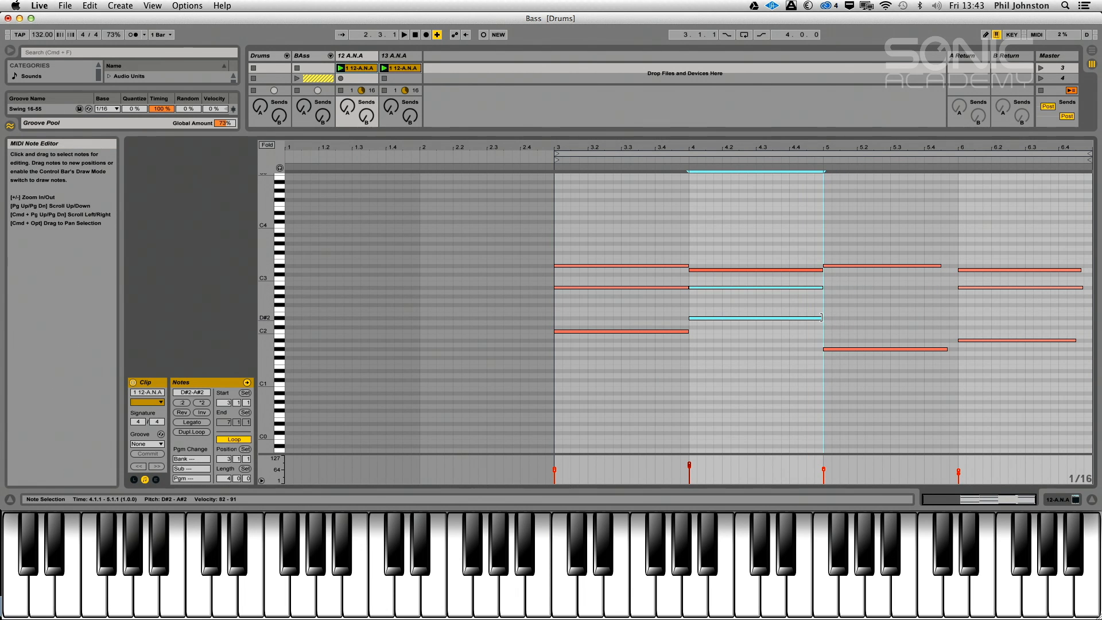
# - Quantize the third and fourth chords so each fills its bar, then play the clip
pyautogui.moveTo(910, 248); pyautogui.dragTo(931, 403)
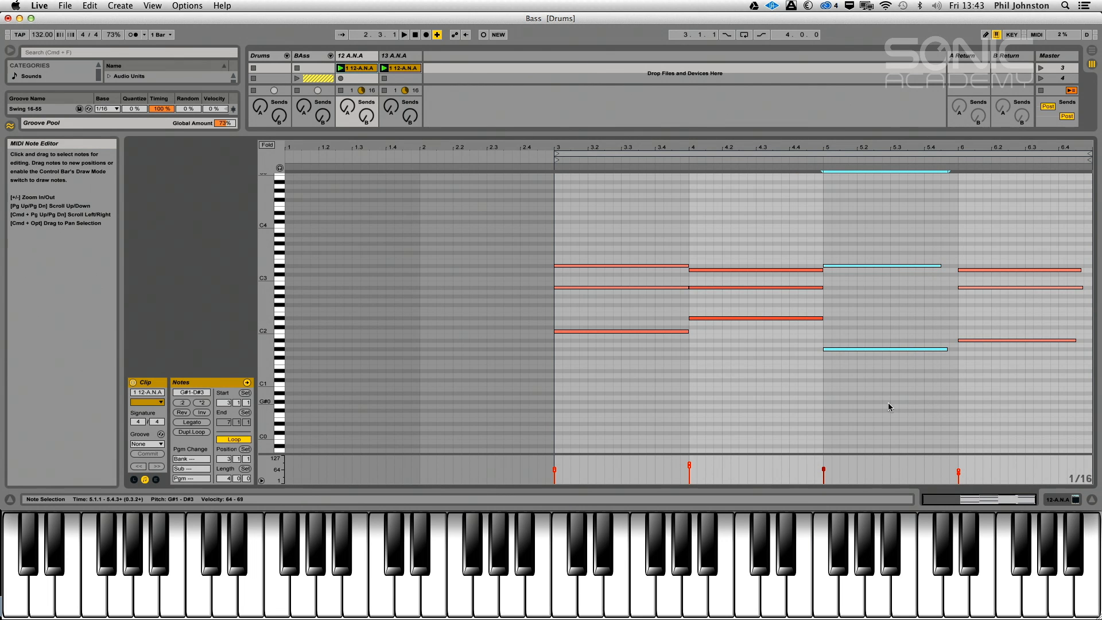
pyautogui.press('super+u')
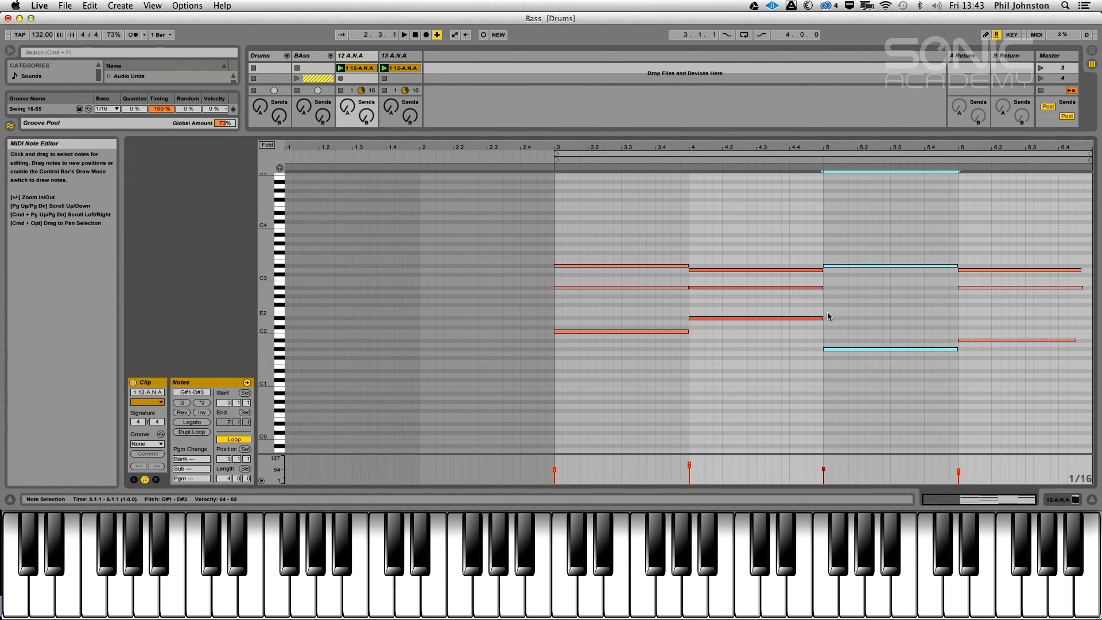
pyautogui.moveTo(1041, 215); pyautogui.dragTo(1005, 377)
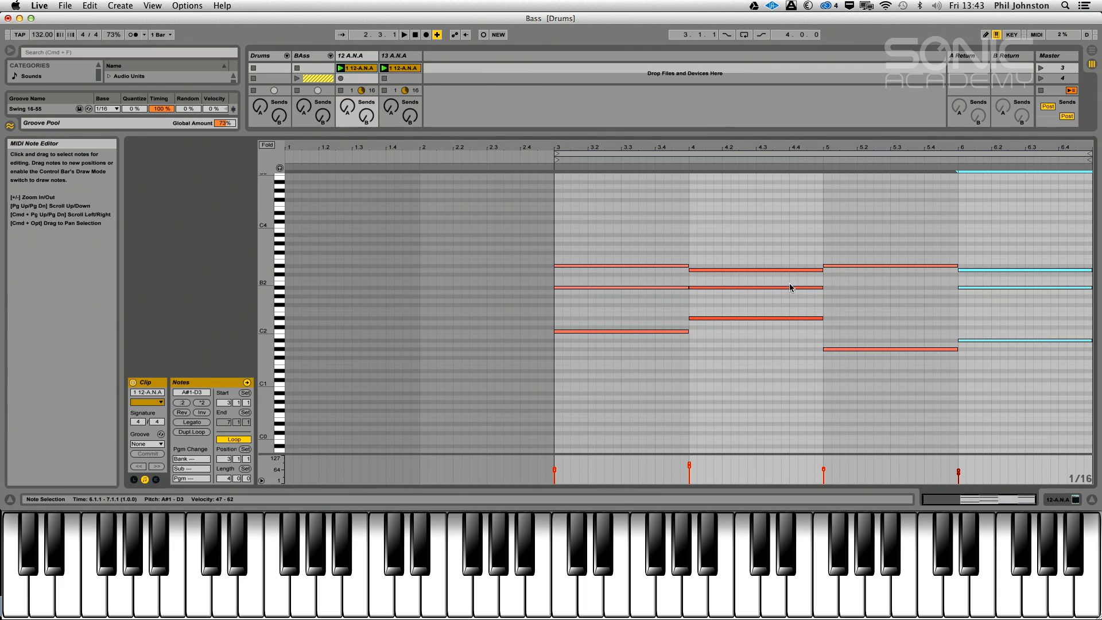
pyautogui.click(925, 287)
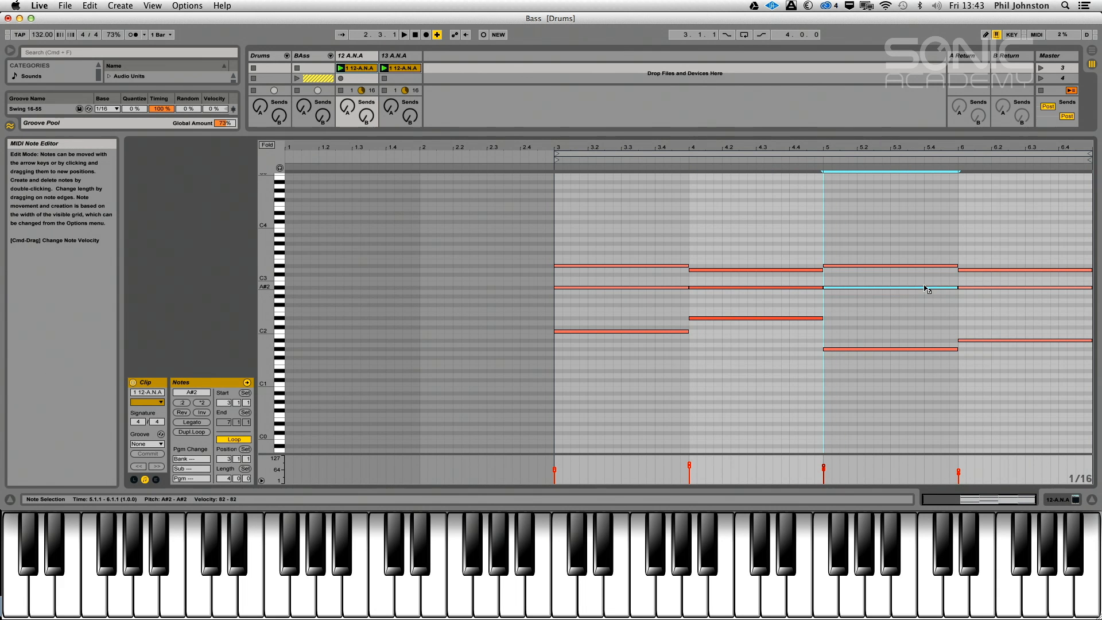
pyautogui.click(881, 334)
pyautogui.press('space')
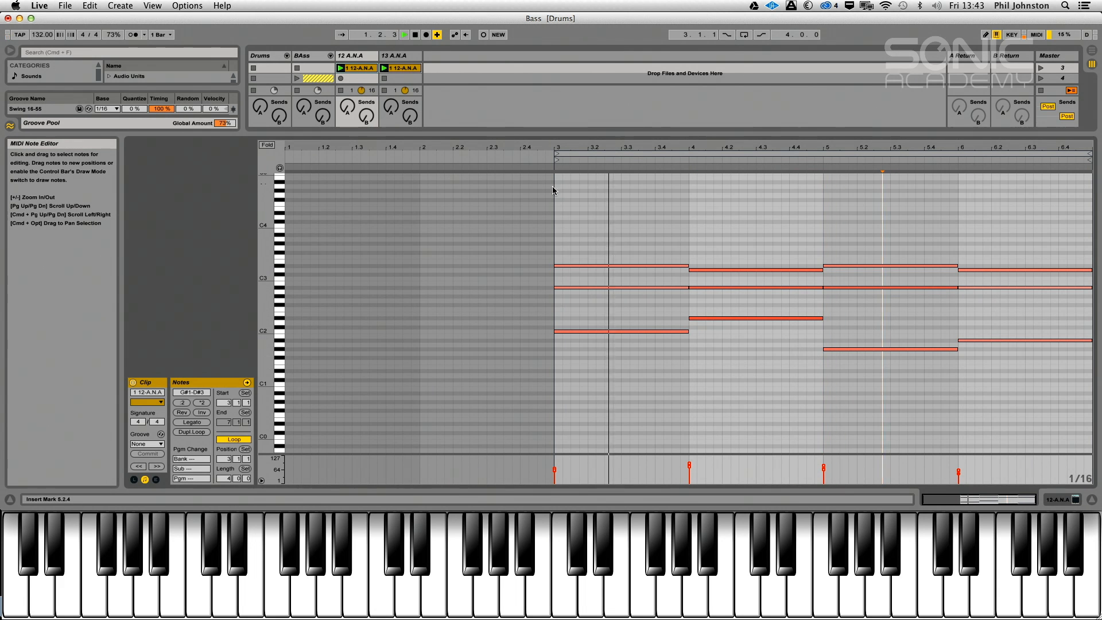
# - Quantize the root notes in the 13 A.N.A clip so each fills its bar, and listen to both tracks together
pyautogui.moveTo(403, 133); pyautogui.dragTo(403, 247)
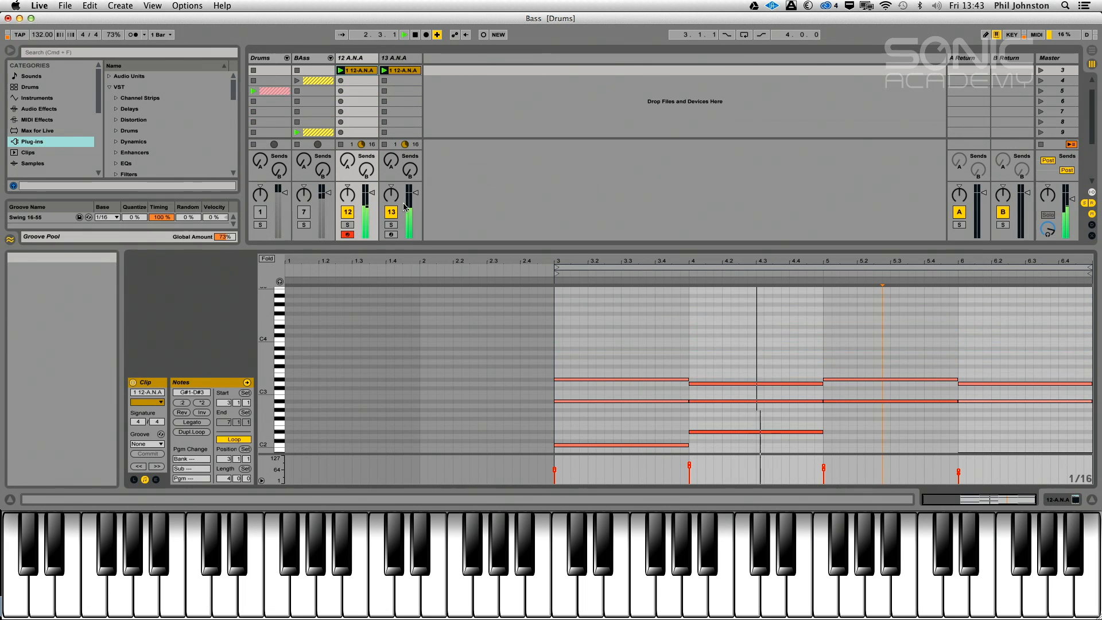
pyautogui.click(404, 70)
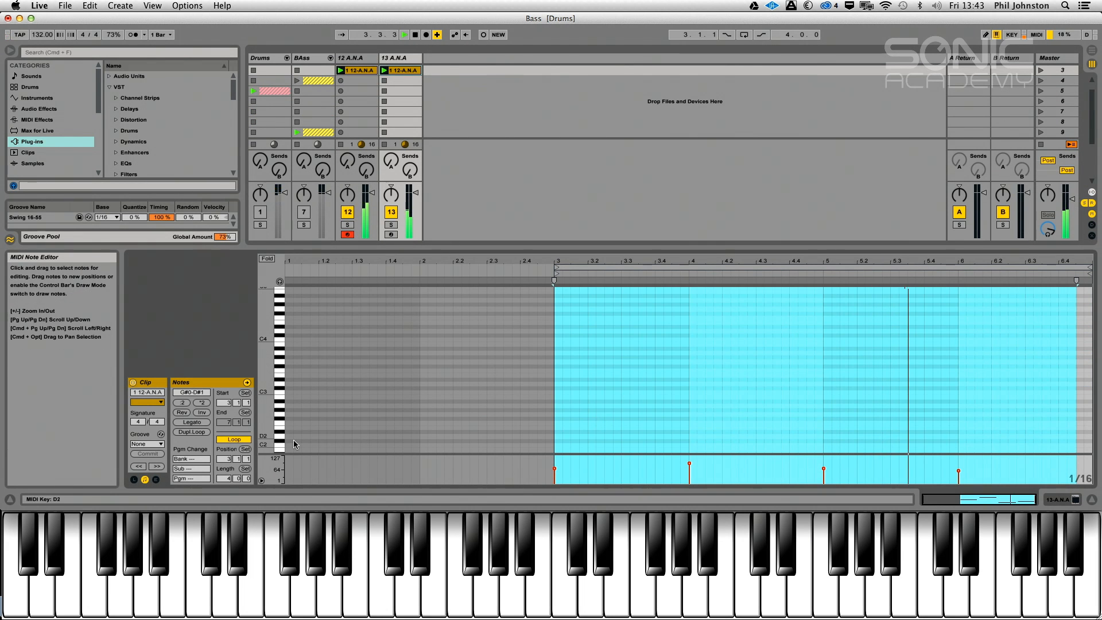
pyautogui.scroll(-5, 294, 443)
pyautogui.moveTo(642, 401); pyautogui.dragTo(1085, 329)
pyautogui.press('super+u')
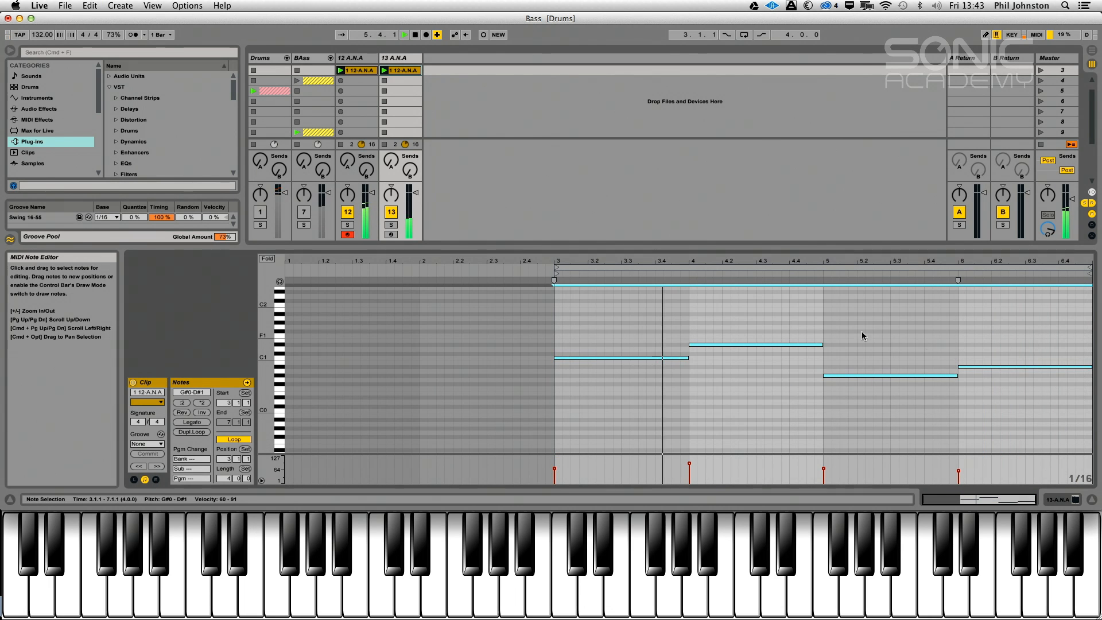
pyautogui.click(801, 333)
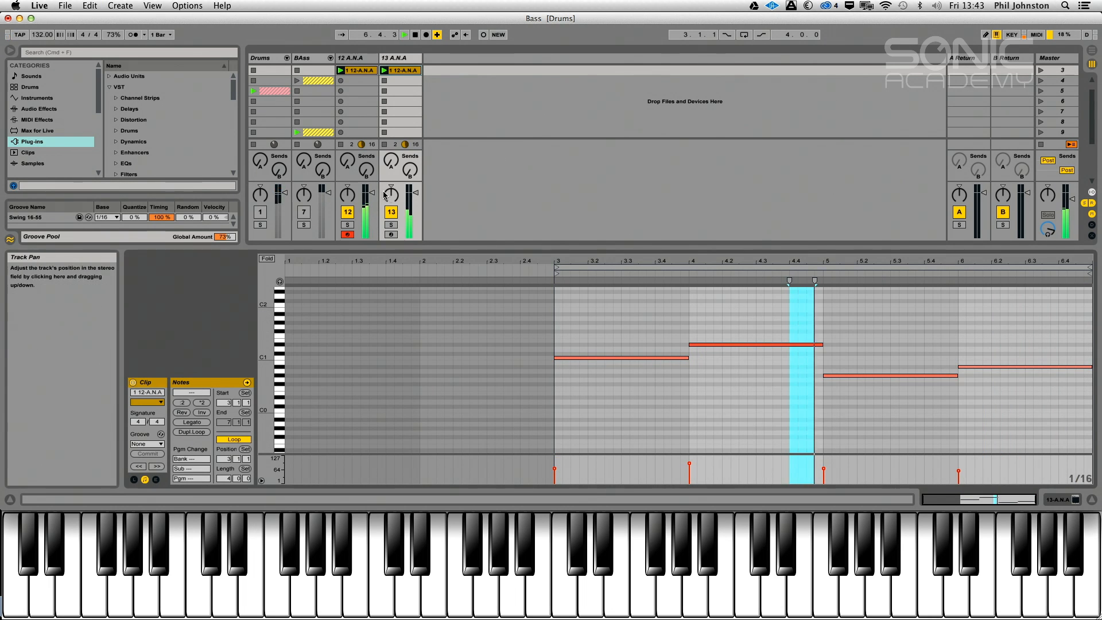
pyautogui.press('space')
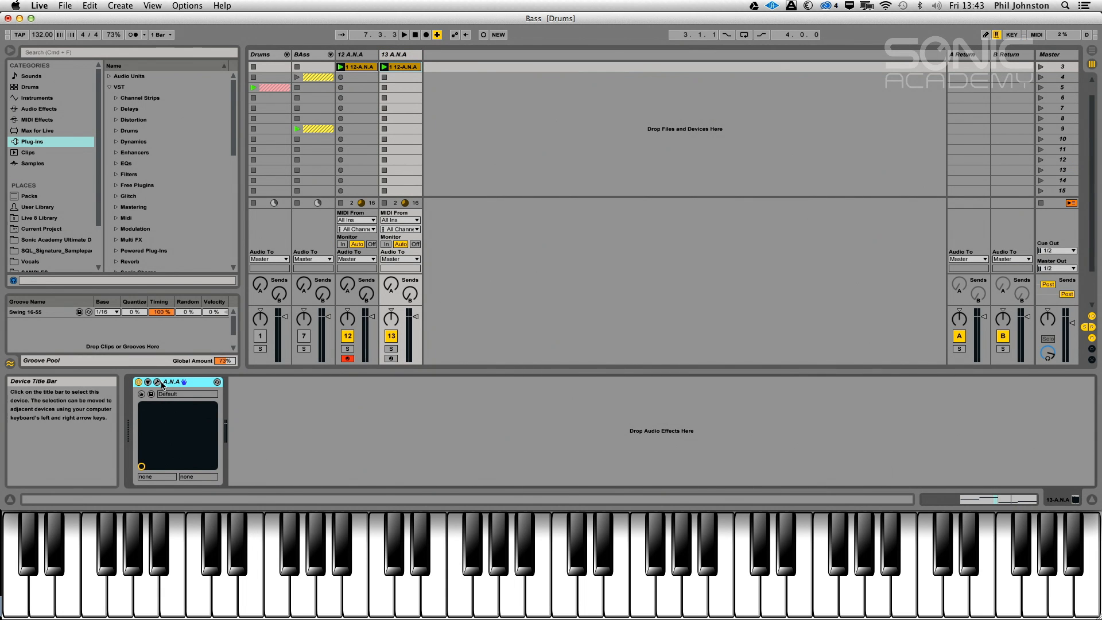
# - Open the synth on the 13 A.N.A track, solo the track, try oscillator 1 at octave -1 and check oscillator 2's settings
pyautogui.click(157, 381)
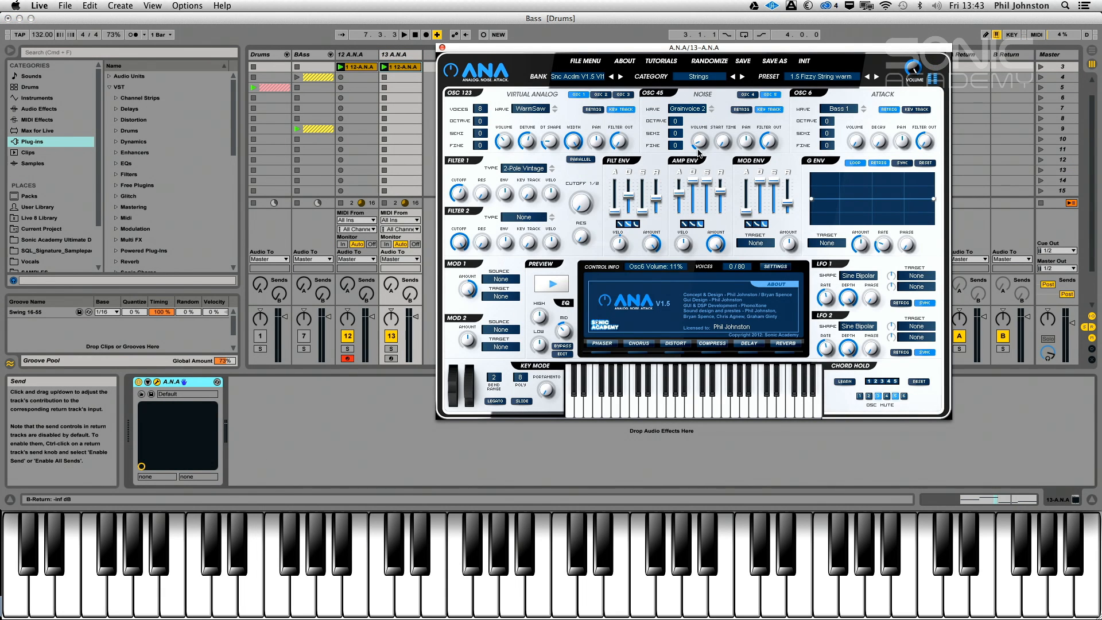
pyautogui.click(400, 430)
pyautogui.press('space')
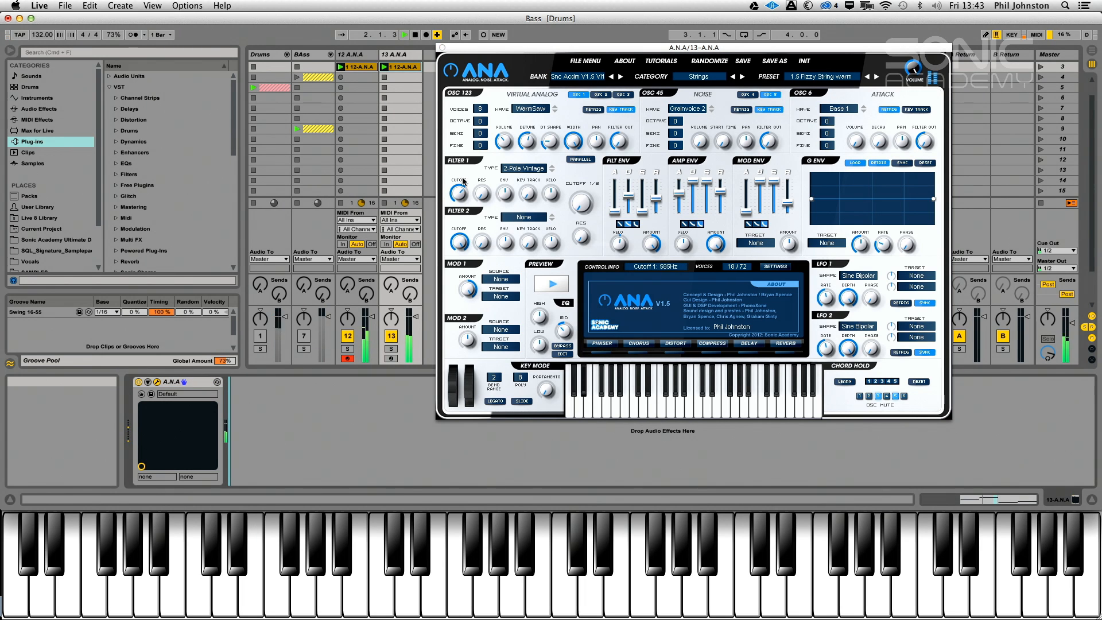
pyautogui.click(391, 349)
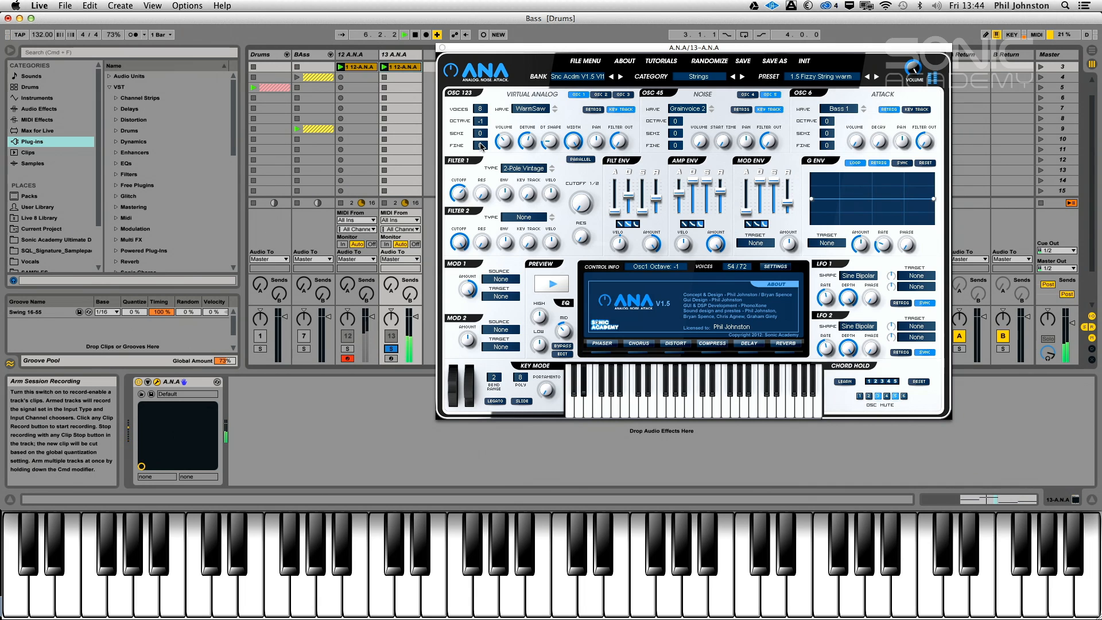
pyautogui.click(600, 95)
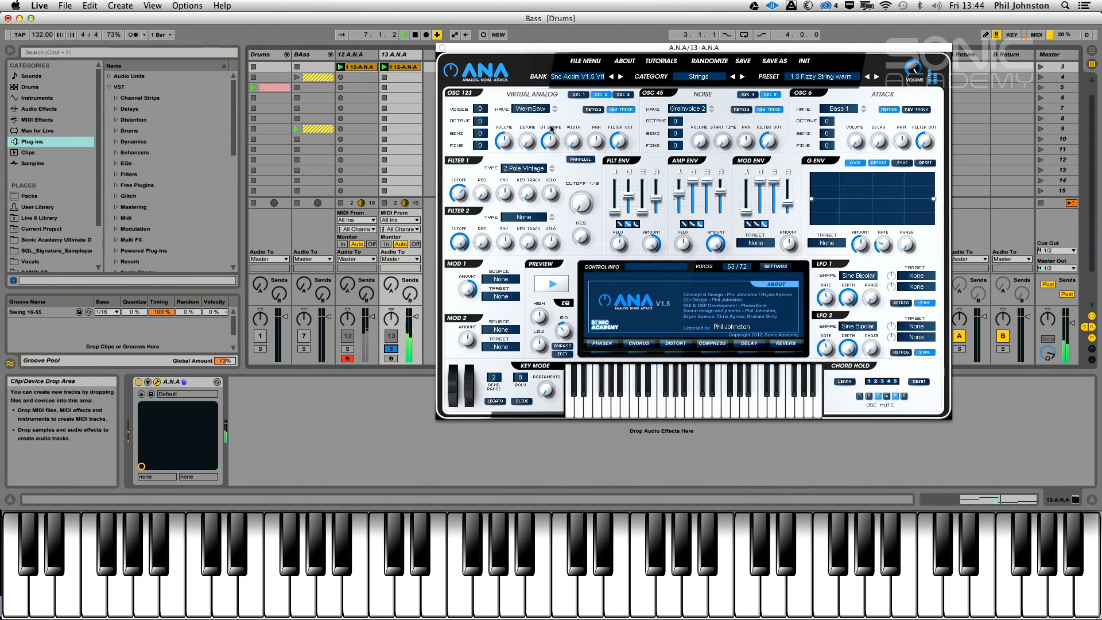
pyautogui.click(580, 95)
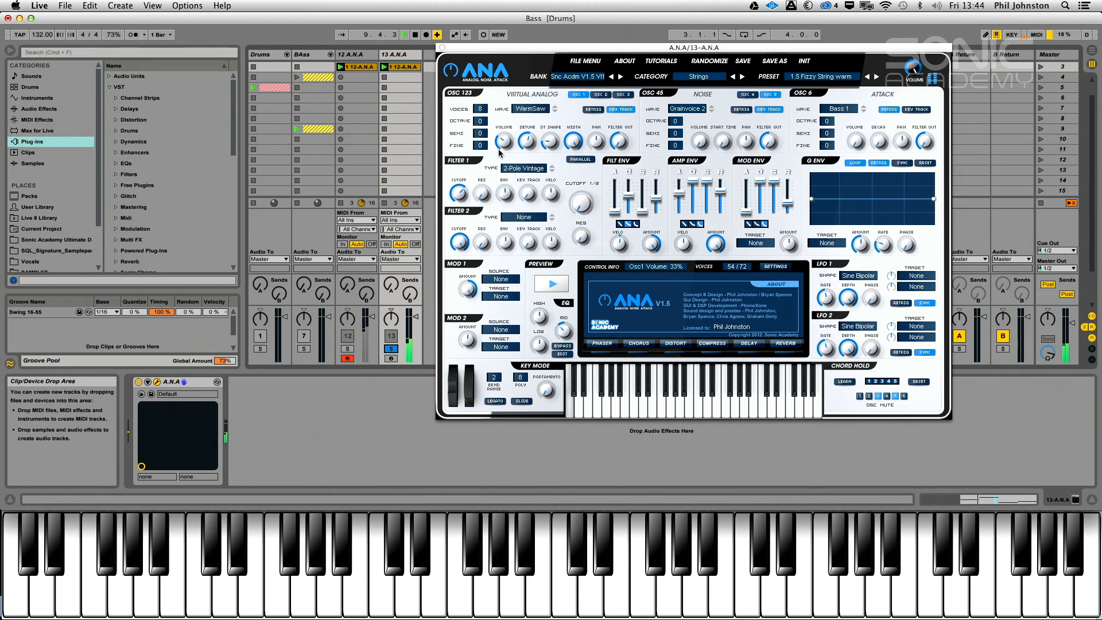
# - Take the 13 A.N.A track out of solo and play both A.N.A tracks together
pyautogui.press('space')
pyautogui.click(390, 341)
pyautogui.press('space')
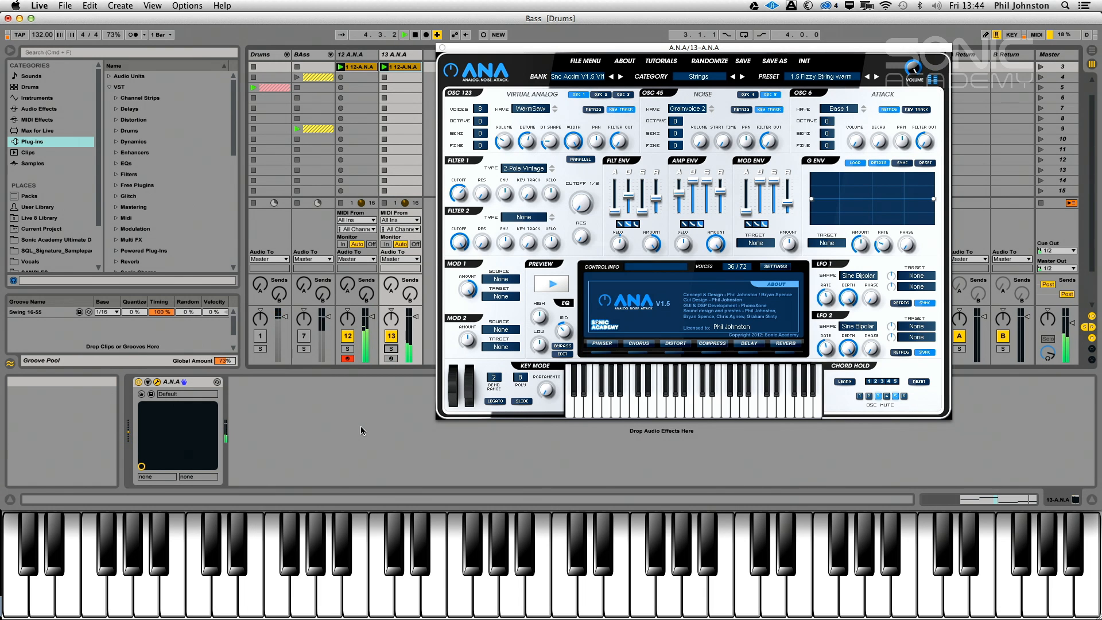
# - Stop playback, insert a MIDI track after 13 A.N.A, and arm it for recording instead of the 12 A.N.A track
pyautogui.press('space')
pyautogui.click(441, 47)
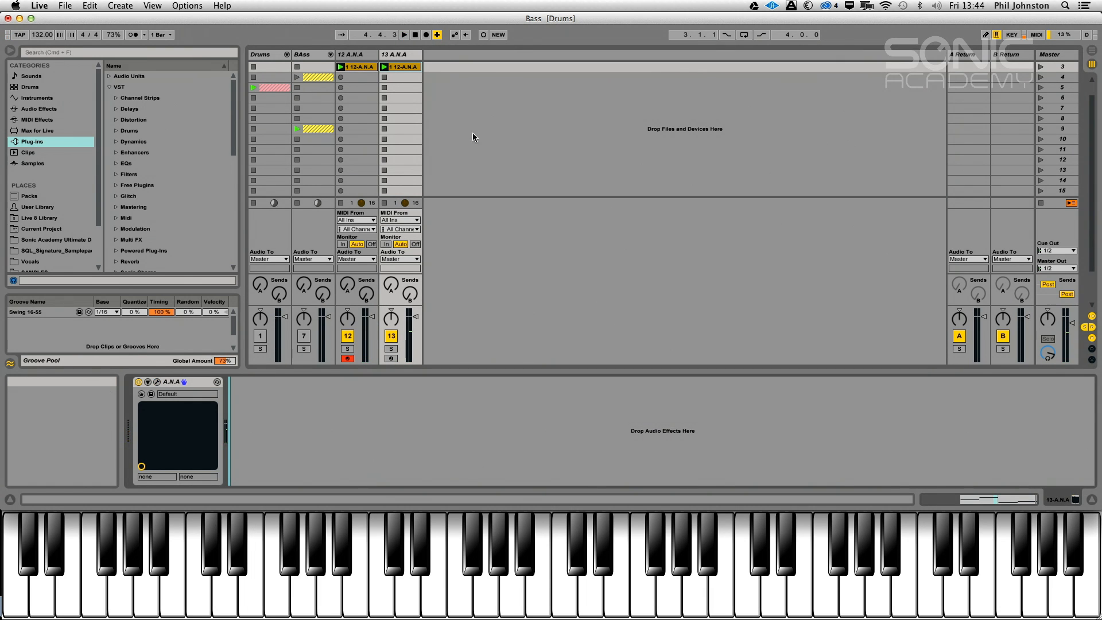
pyautogui.rightClick(454, 95)
pyautogui.click(497, 105)
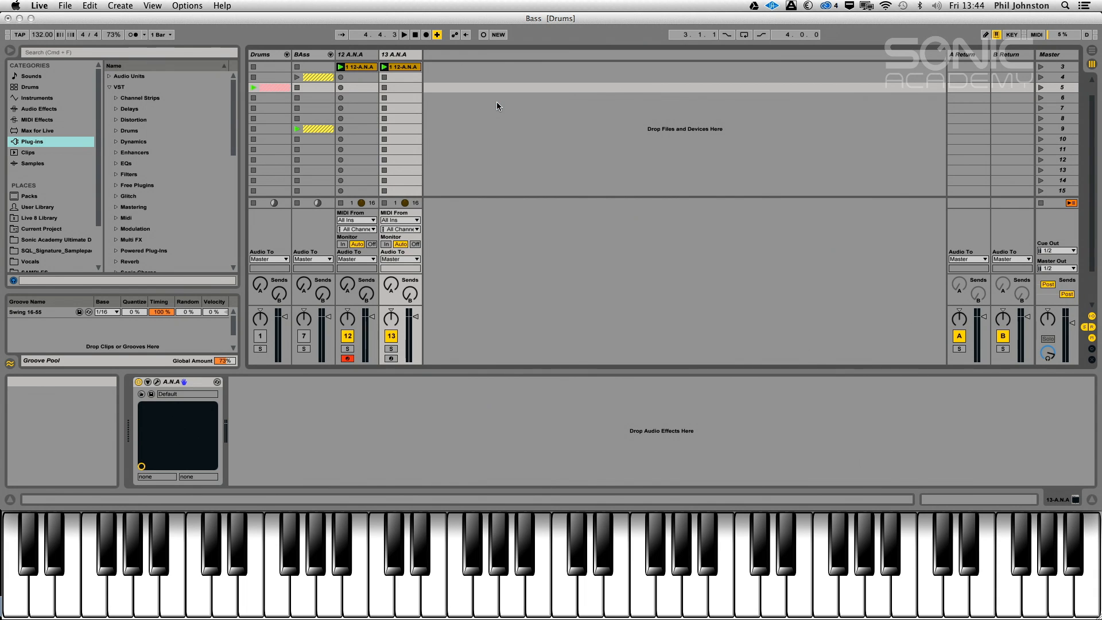
pyautogui.click(343, 359)
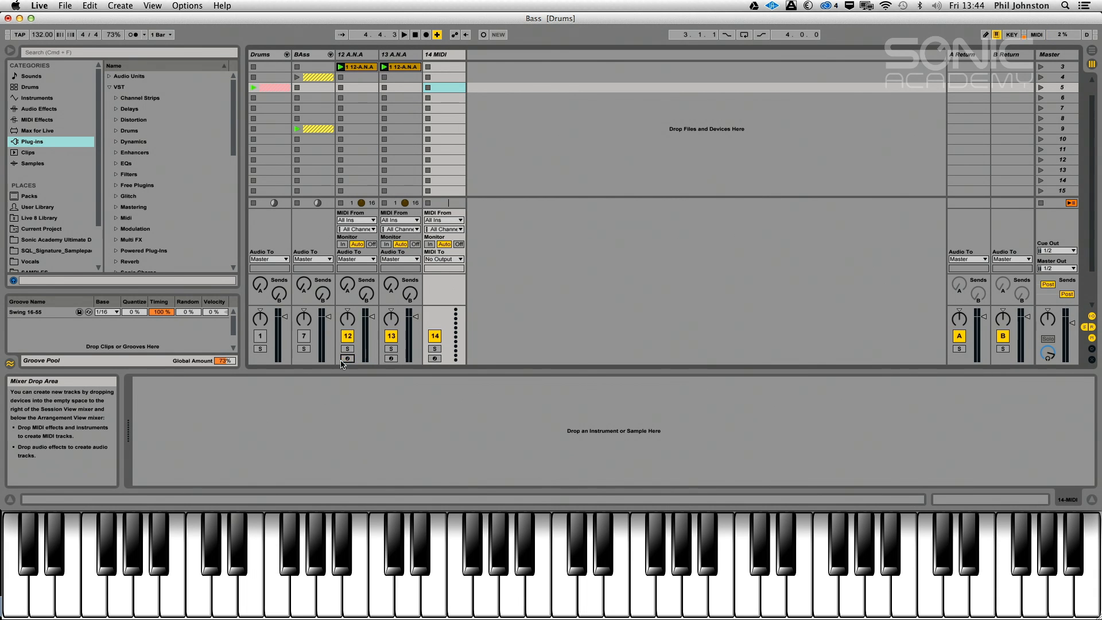
pyautogui.click(434, 358)
pyautogui.press('space')
pyautogui.press('space')
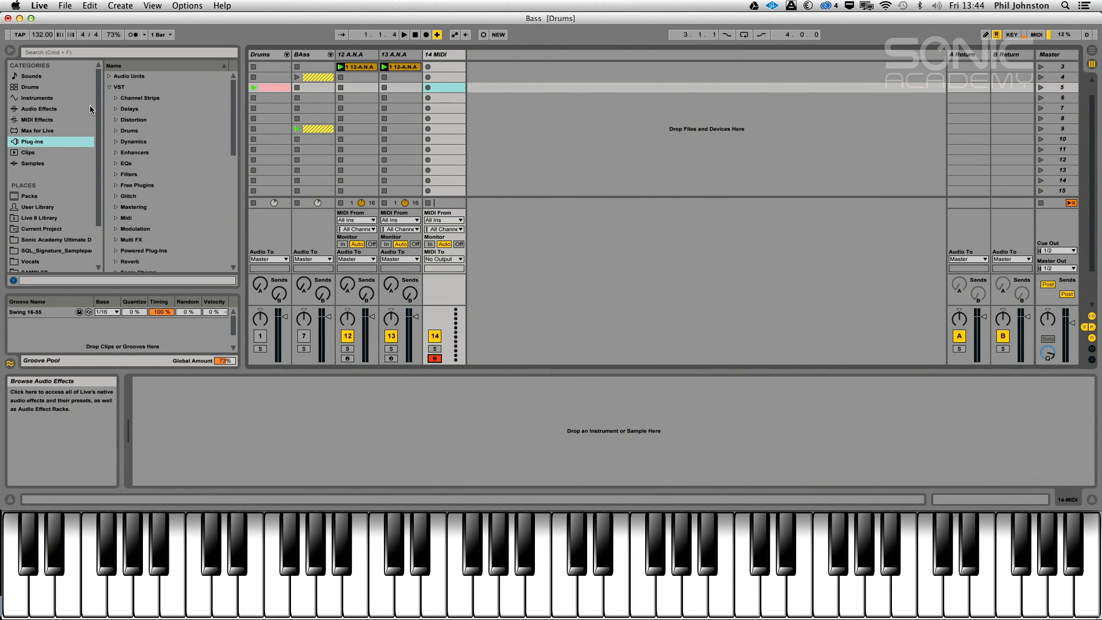
# - Load the A.N.A synth from the Synths plug-ins onto the 14 MIDI track
pyautogui.moveTo(234, 134); pyautogui.dragTo(234, 182)
pyautogui.moveTo(165, 164); pyautogui.dragTo(437, 89)
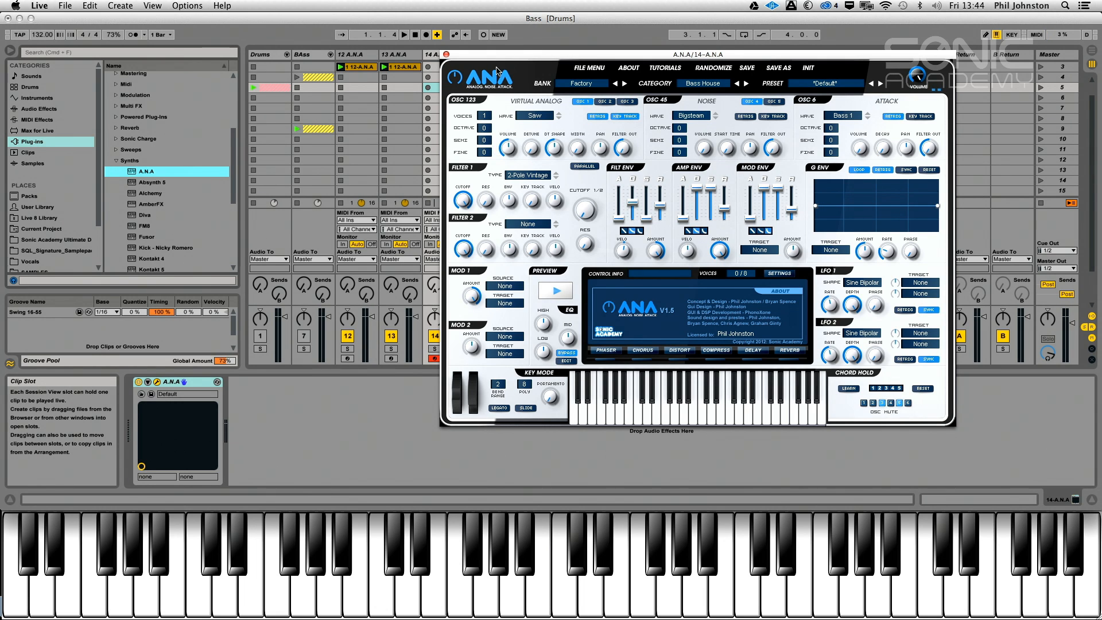
pyautogui.moveTo(570, 50); pyautogui.dragTo(648, 43)
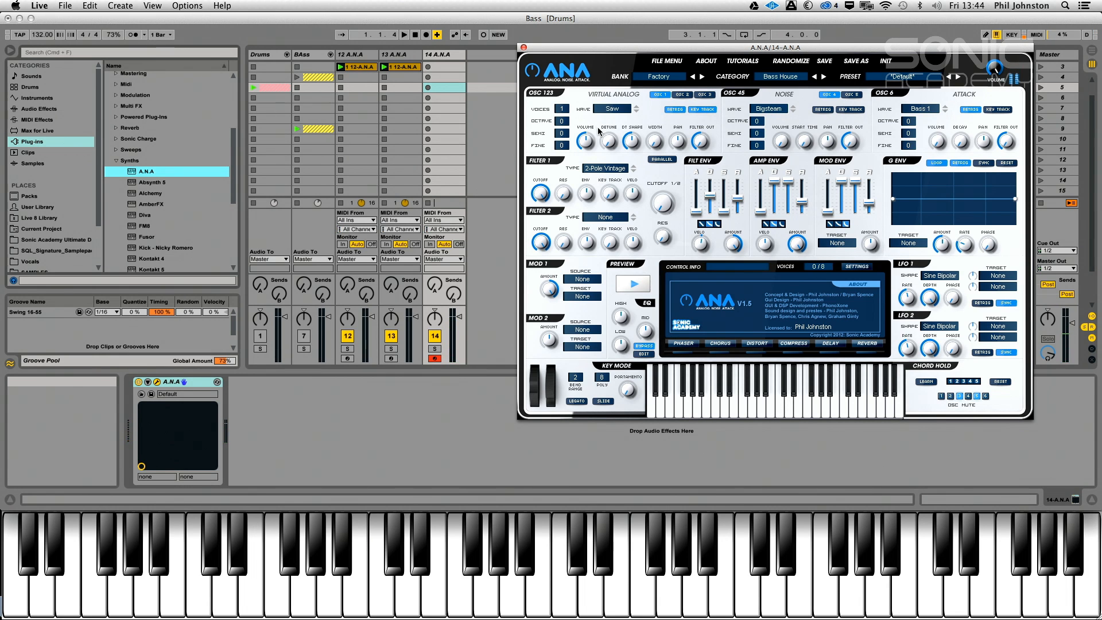
# - Audition the Orcha Choir wave on A.N.A's first noise oscillator and settle on Male Choir
pyautogui.click(776, 112)
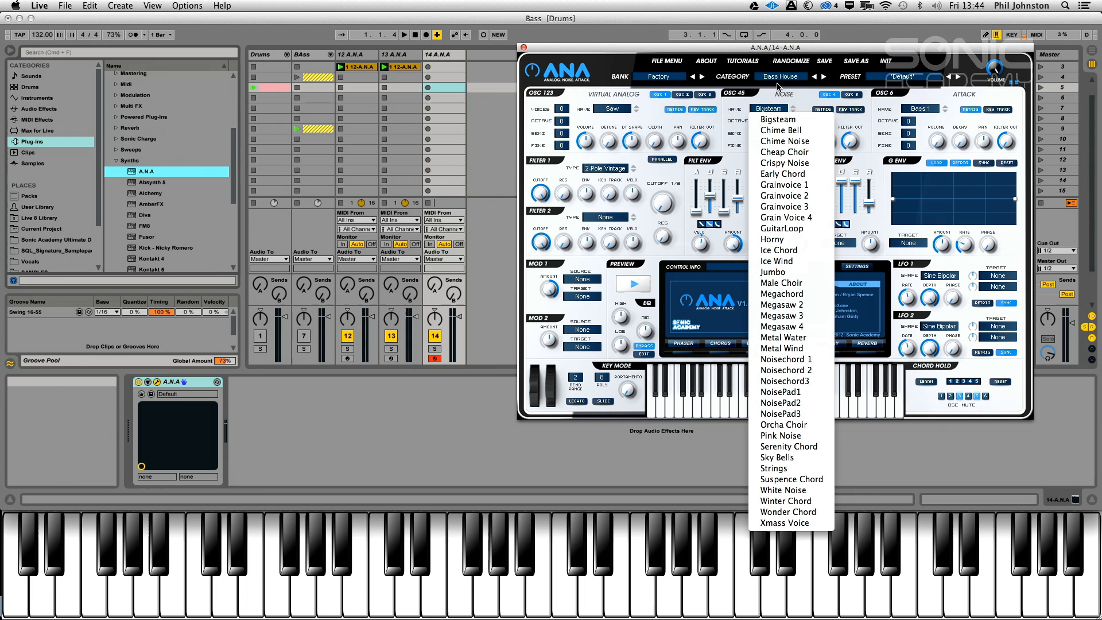
pyautogui.click(781, 425)
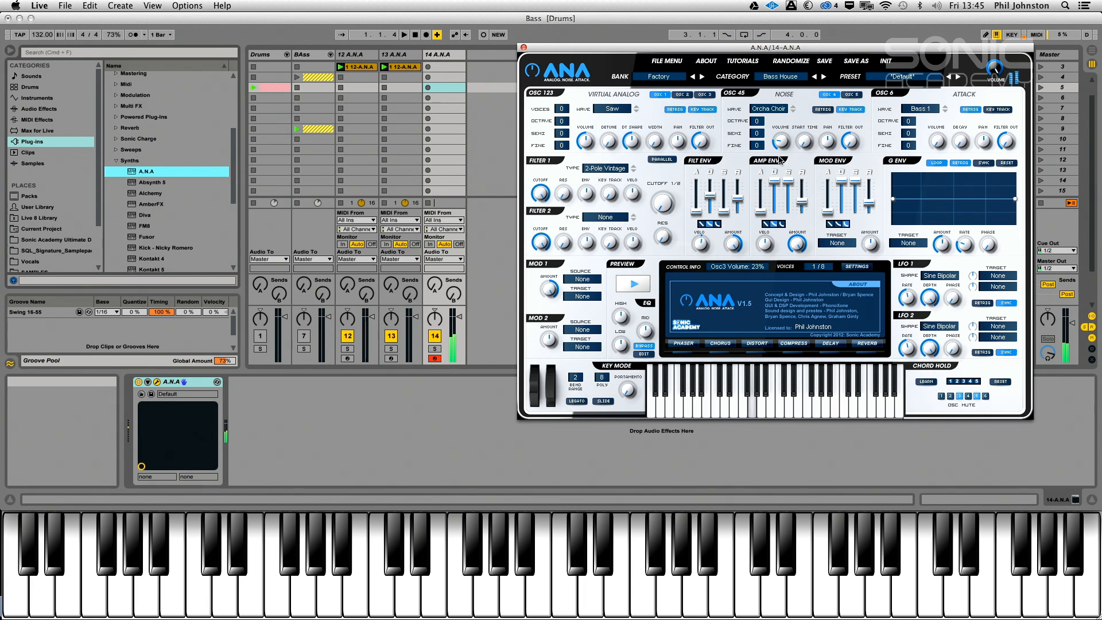
pyautogui.click(777, 109)
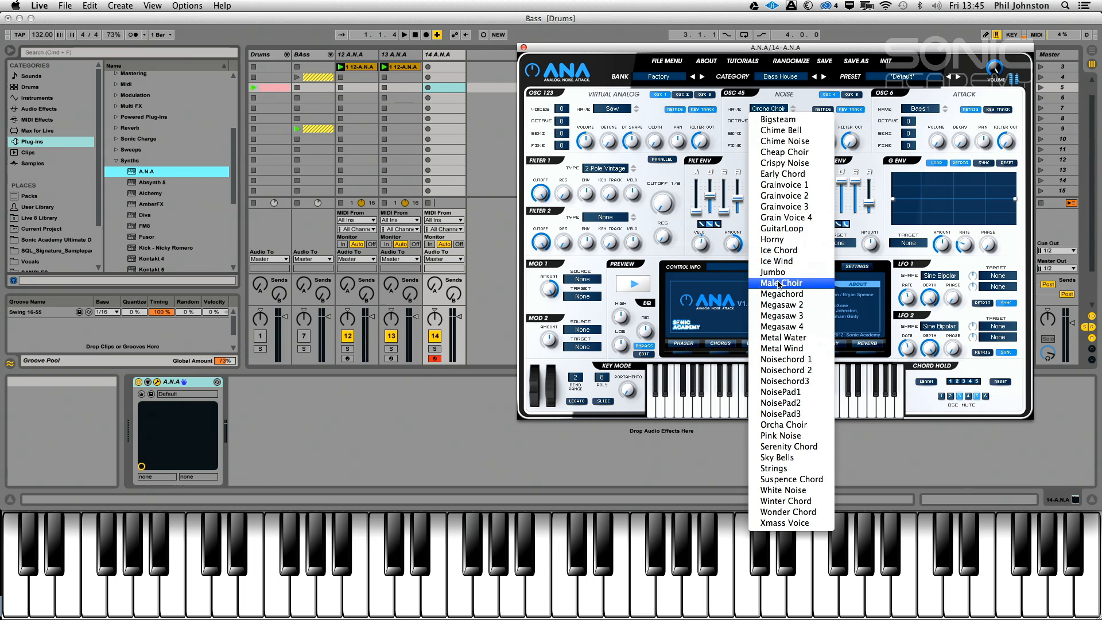
pyautogui.click(779, 284)
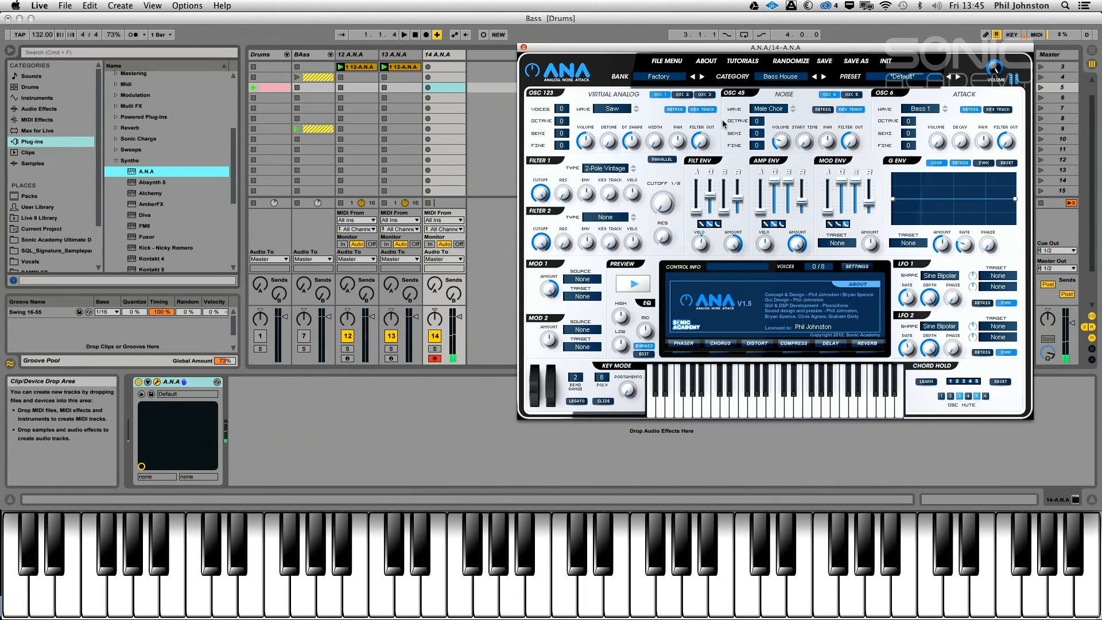
# - Set noise oscillator 5 to the Grainvoice 1 wave at octave +1
pyautogui.click(858, 95)
pyautogui.click(825, 95)
pyautogui.click(851, 94)
pyautogui.click(769, 109)
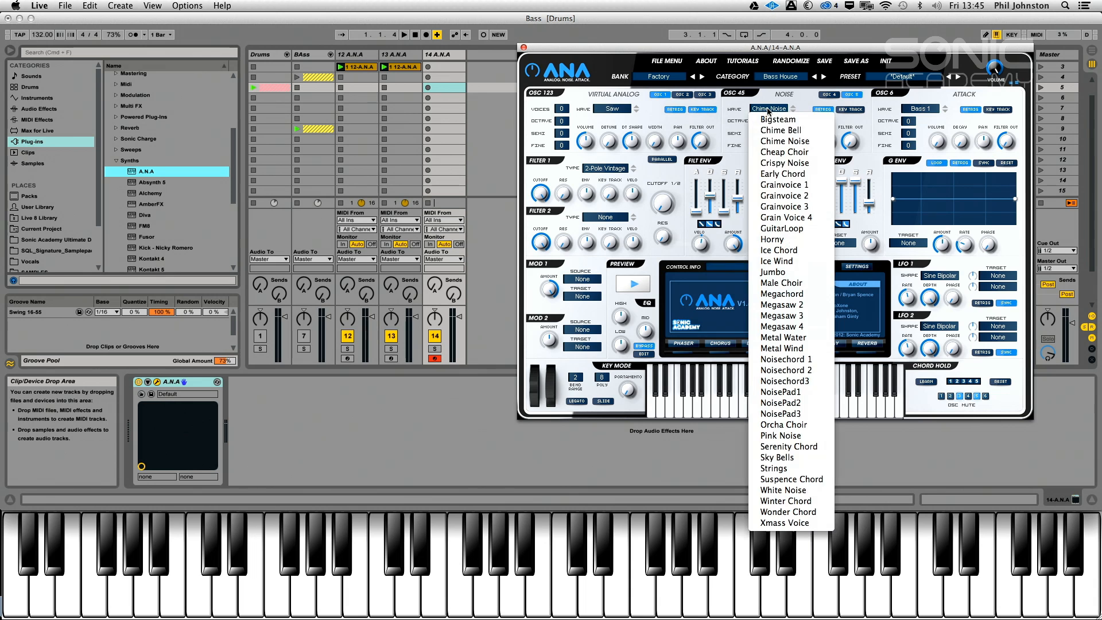
pyautogui.click(792, 185)
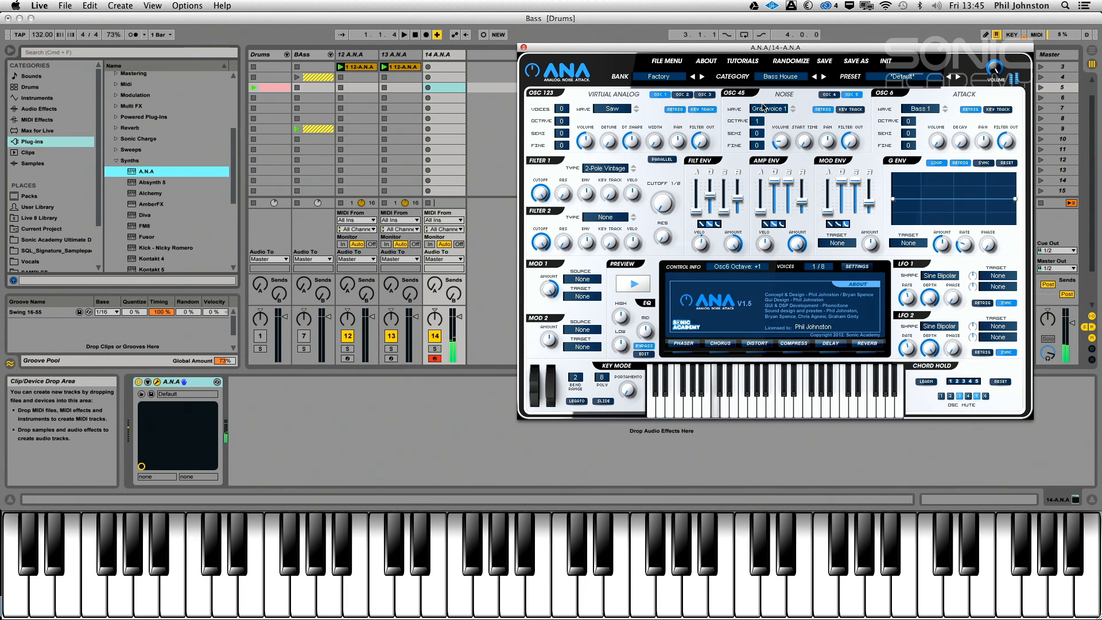
# - Compare noise oscillators 4 and 5, auditioning Grainvoice 2 and settling on Grainvoice 3 for oscillator 5
pyautogui.click(793, 111)
pyautogui.click(829, 95)
pyautogui.moveTo(779, 135); pyautogui.dragTo(781, 125)
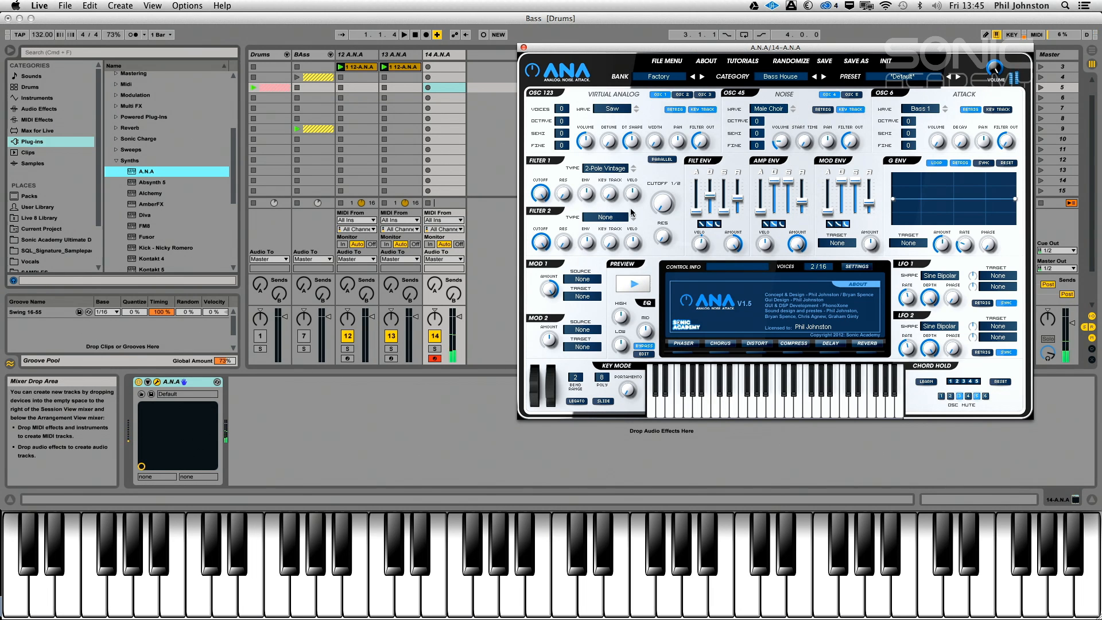
pyautogui.click(847, 96)
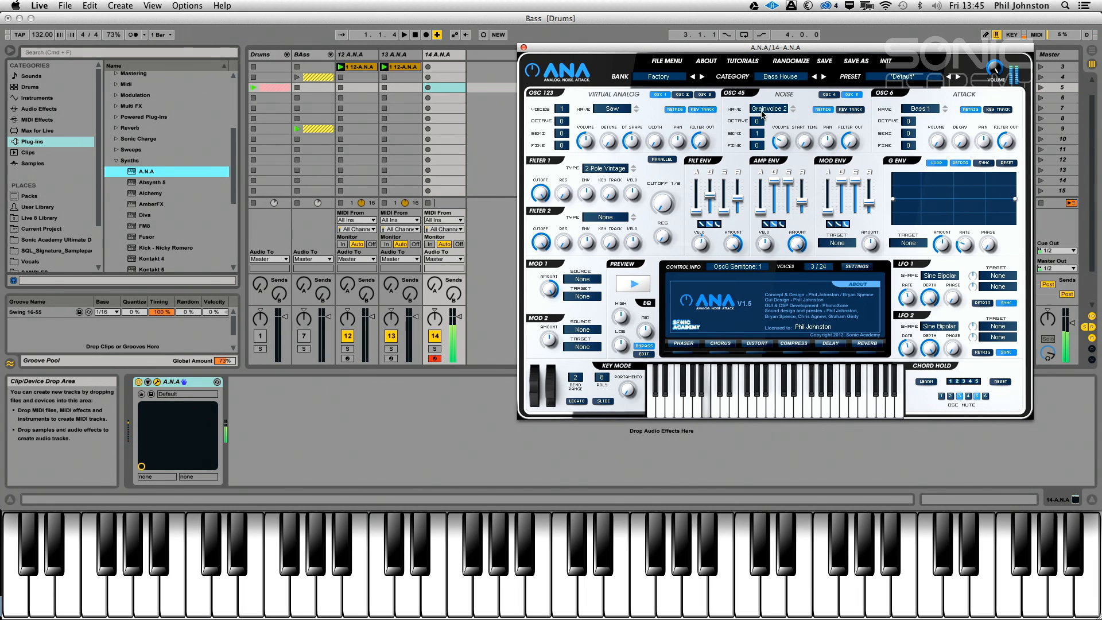
pyautogui.moveTo(769, 60); pyautogui.dragTo(776, 2)
pyautogui.click(793, 112)
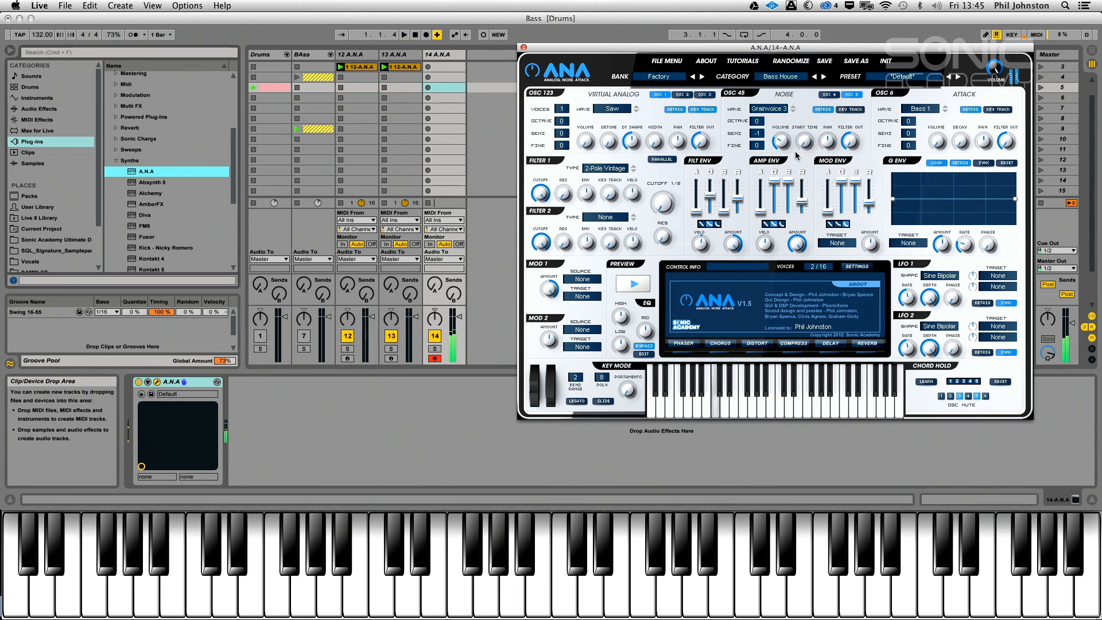
# - Set oscillator 5's semitone tuning to 0 and try its key track and retrigger switches
pyautogui.click(849, 109)
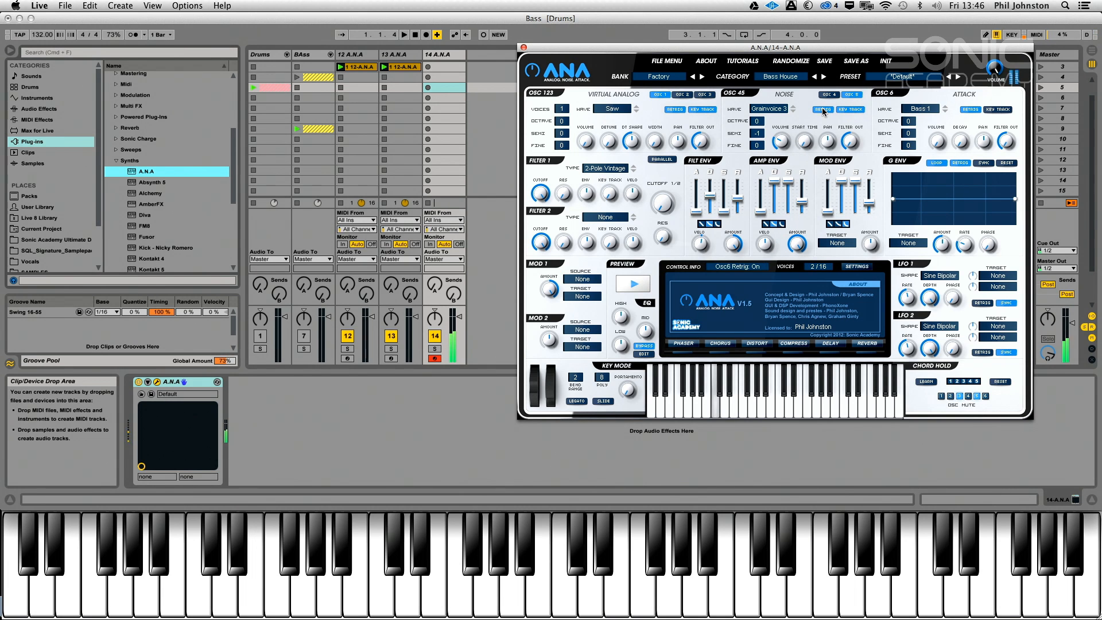
pyautogui.moveTo(759, 134); pyautogui.dragTo(762, 122)
pyautogui.click(820, 109)
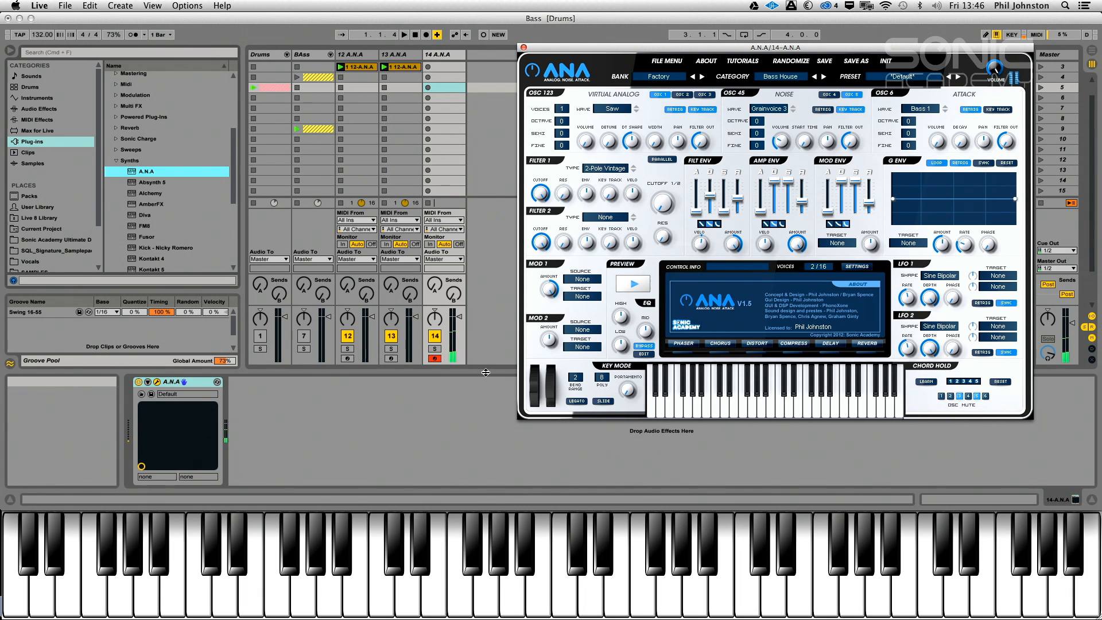
# - Open the 13 A.N.A clip, play the tracks together and lower the 14 A.N.A track's volume
pyautogui.doubleClick(406, 71)
pyautogui.click(469, 171)
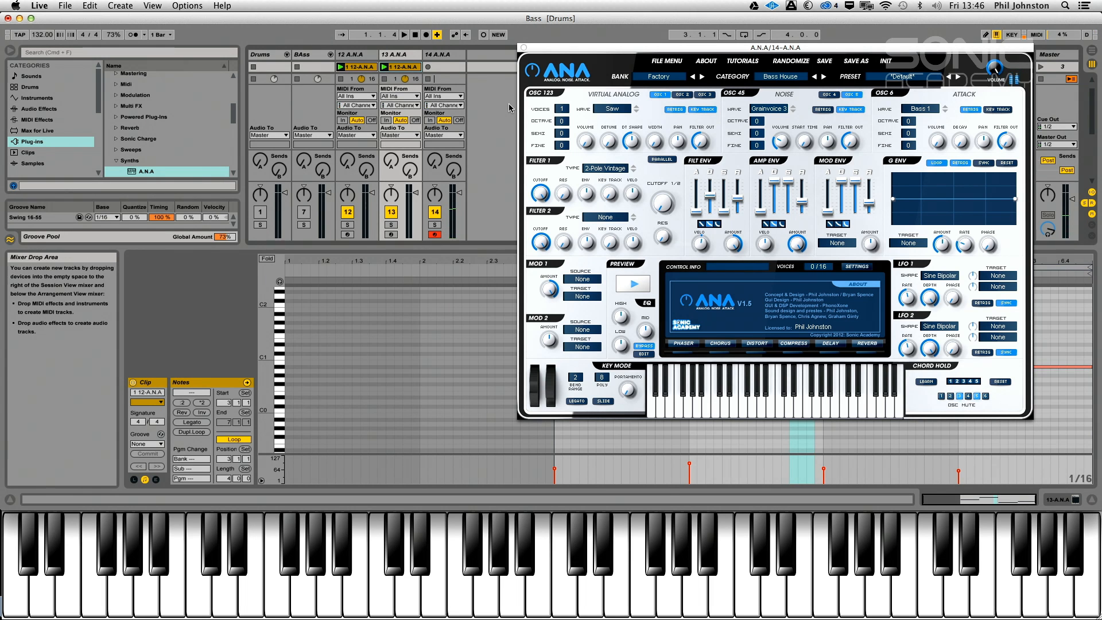
pyautogui.press('space')
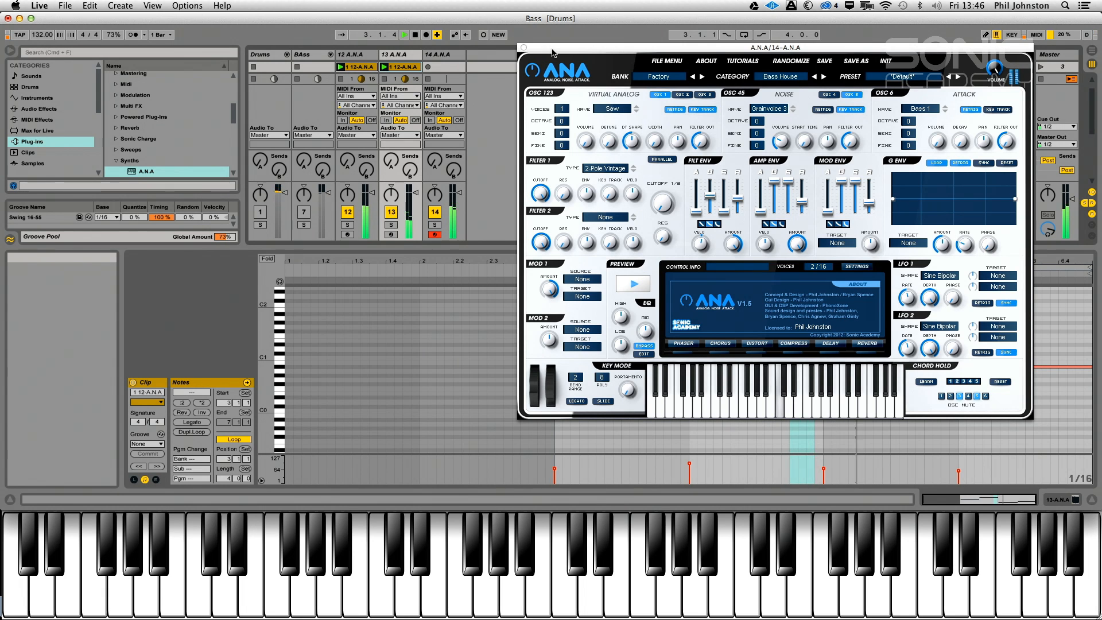
pyautogui.moveTo(456, 193); pyautogui.dragTo(456, 203)
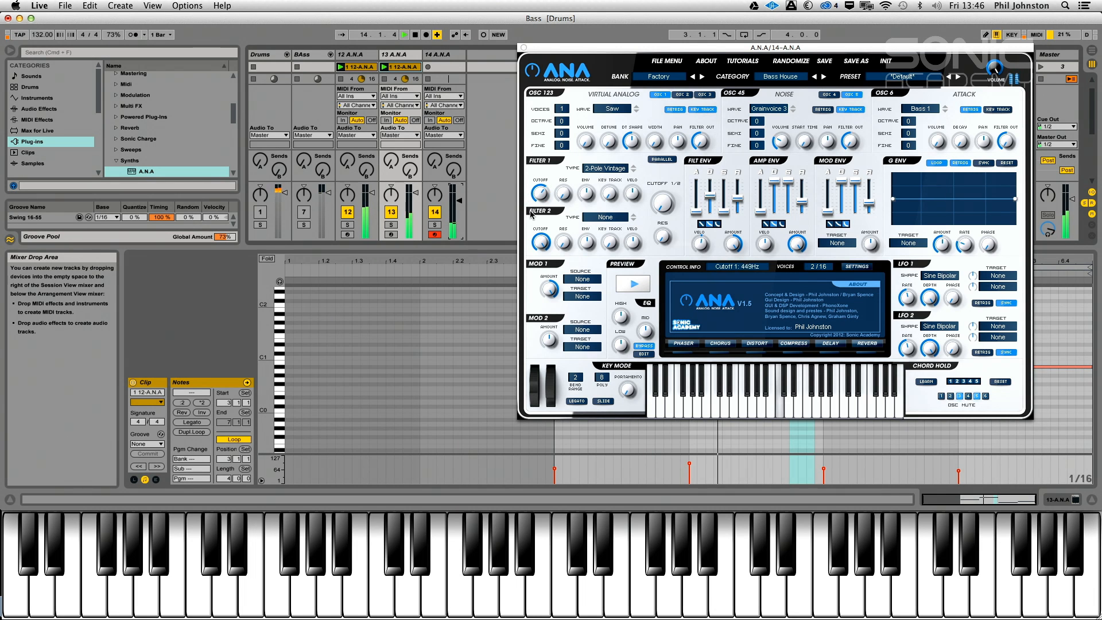
# - Set up the synth's delay with feedback at about 50.7% and its reverb, and adjust filter 1's cutoff
pyautogui.click(829, 343)
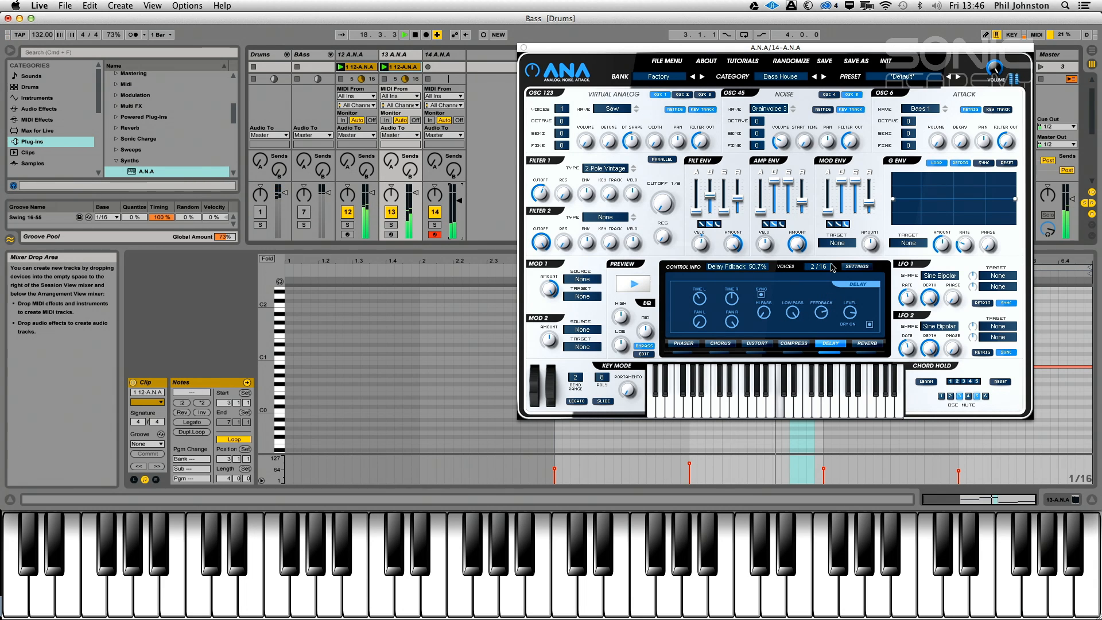
pyautogui.click(865, 349)
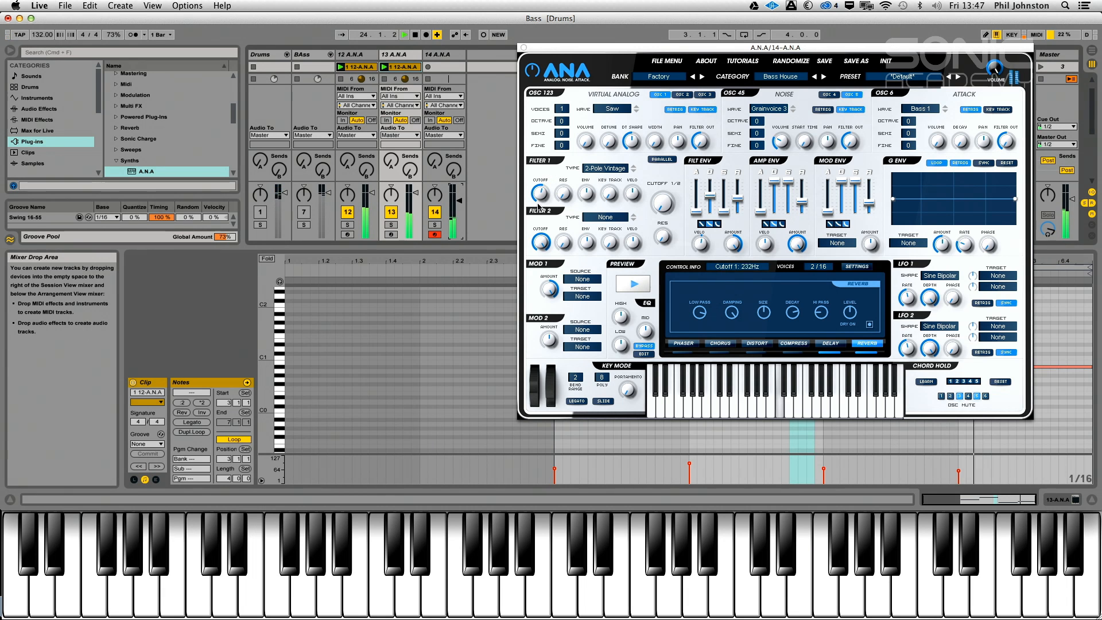
pyautogui.moveTo(538, 210); pyautogui.dragTo(538, 177)
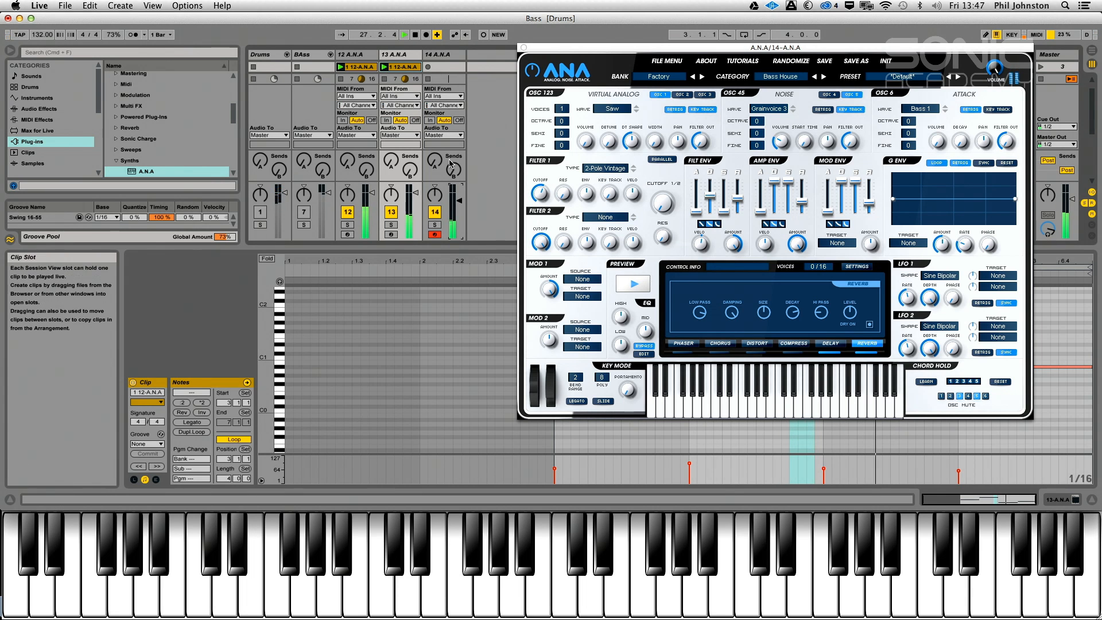
# - Record a held C3 note for eight bars into the 14 A.N.A track's scene 3 slot, and stop playback
pyautogui.click(428, 67)
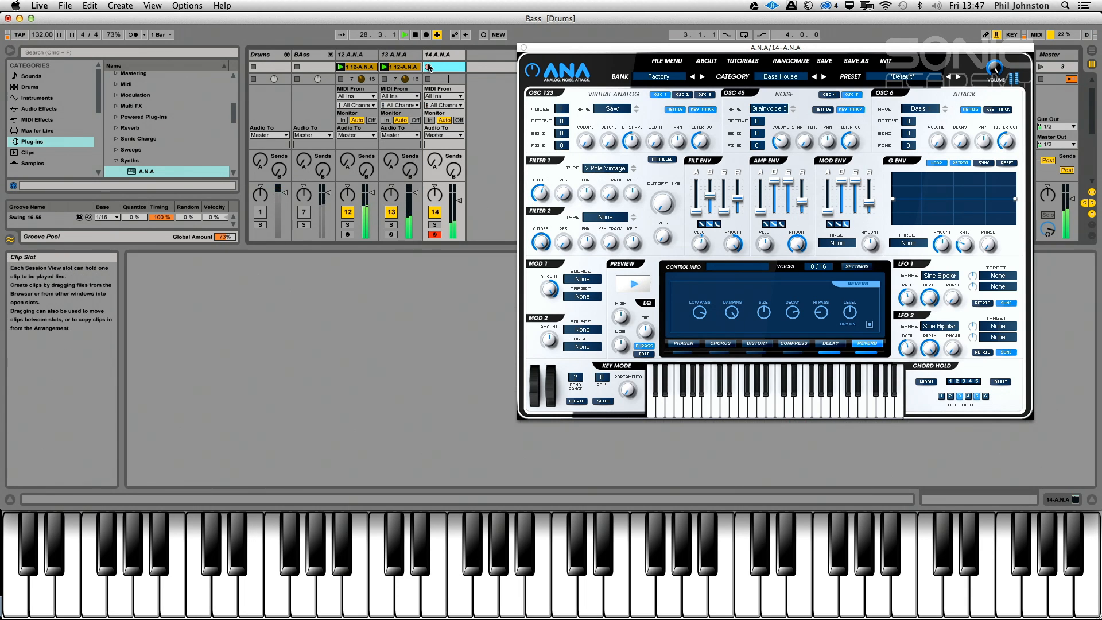
pyautogui.click(428, 67)
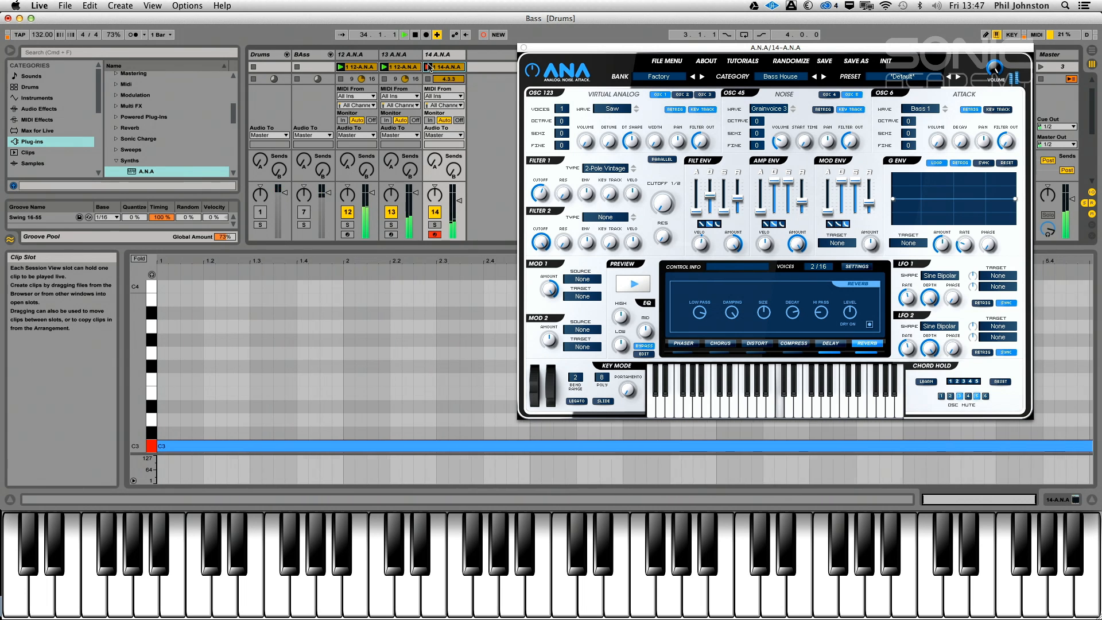
pyautogui.click(523, 47)
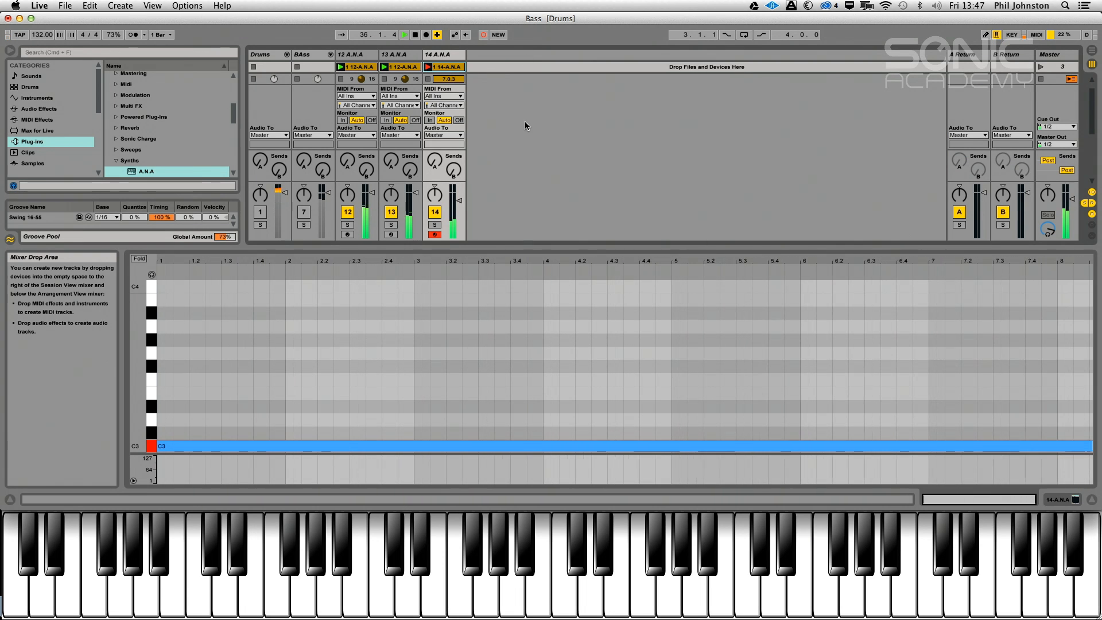
pyautogui.press('space')
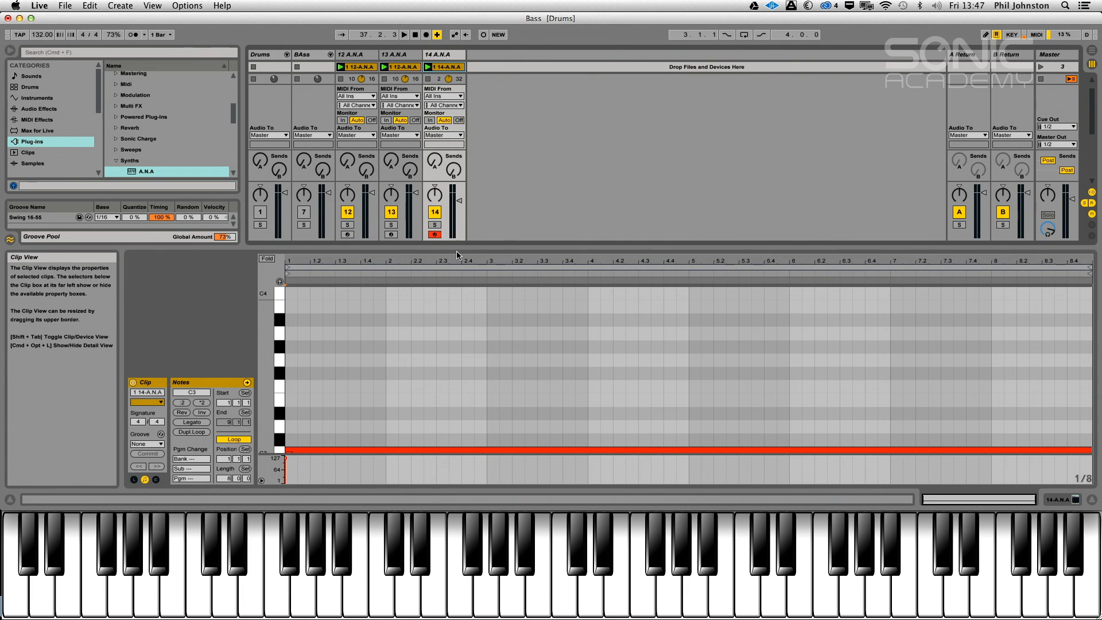
# - Configure A.N.A's filter 1 cutoff as an automatable device parameter on the 14 A.N.A track
pyautogui.moveTo(266, 419); pyautogui.dragTo(239, 337)
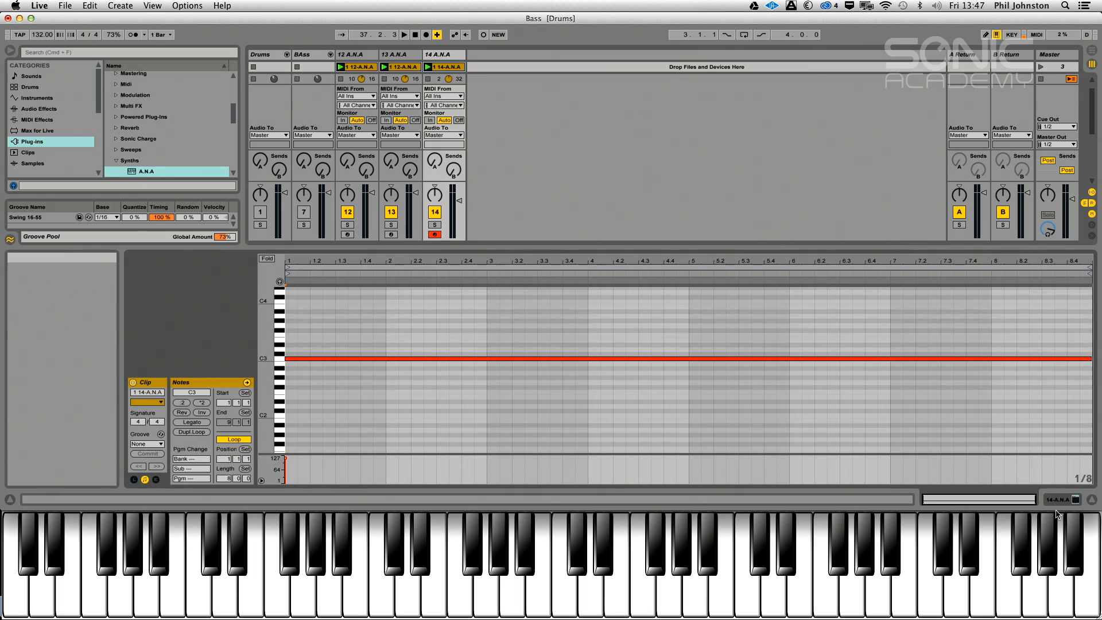
pyautogui.click(993, 500)
pyautogui.click(157, 382)
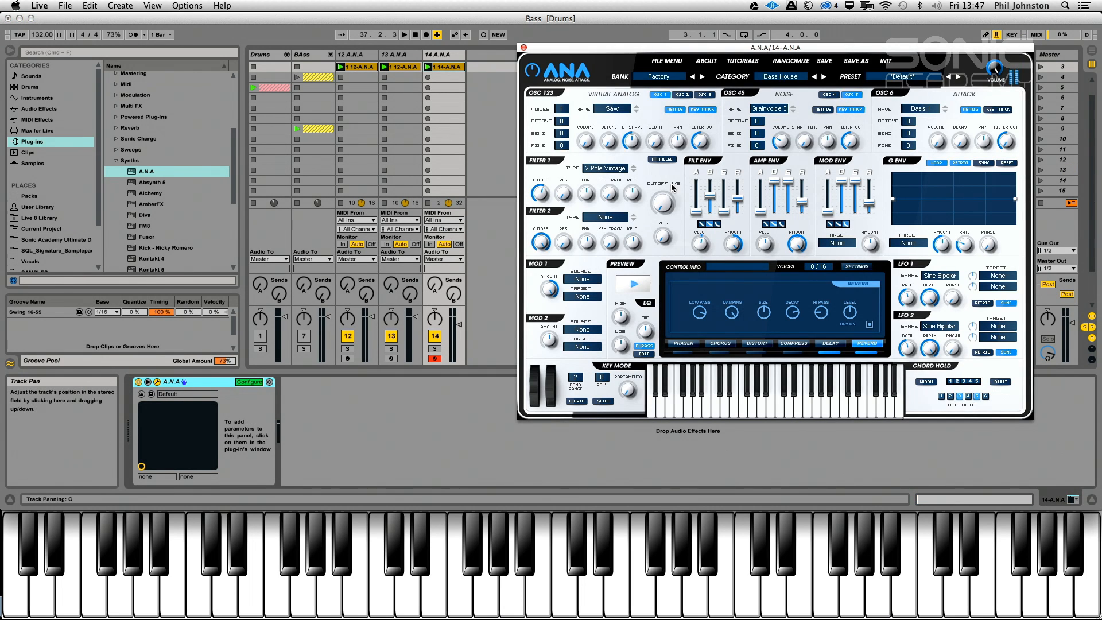
pyautogui.click(544, 194)
pyautogui.click(249, 382)
# - Open the filter 1 cutoff envelope of the 14 A.N.A clip, close the synth window and start playback
pyautogui.doubleClick(443, 67)
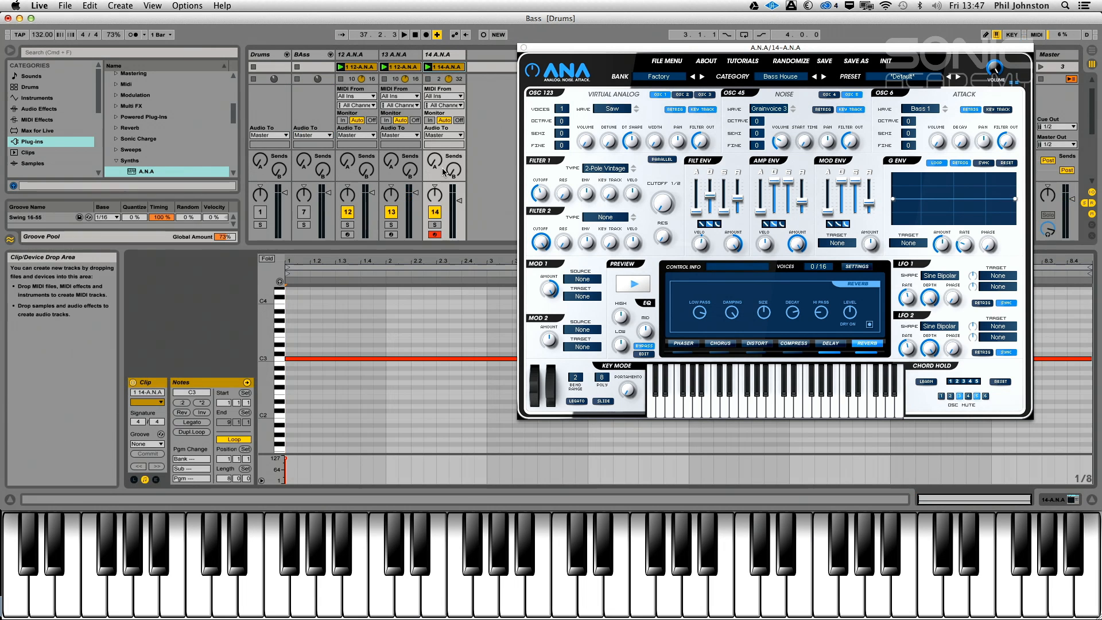
pyautogui.click(155, 479)
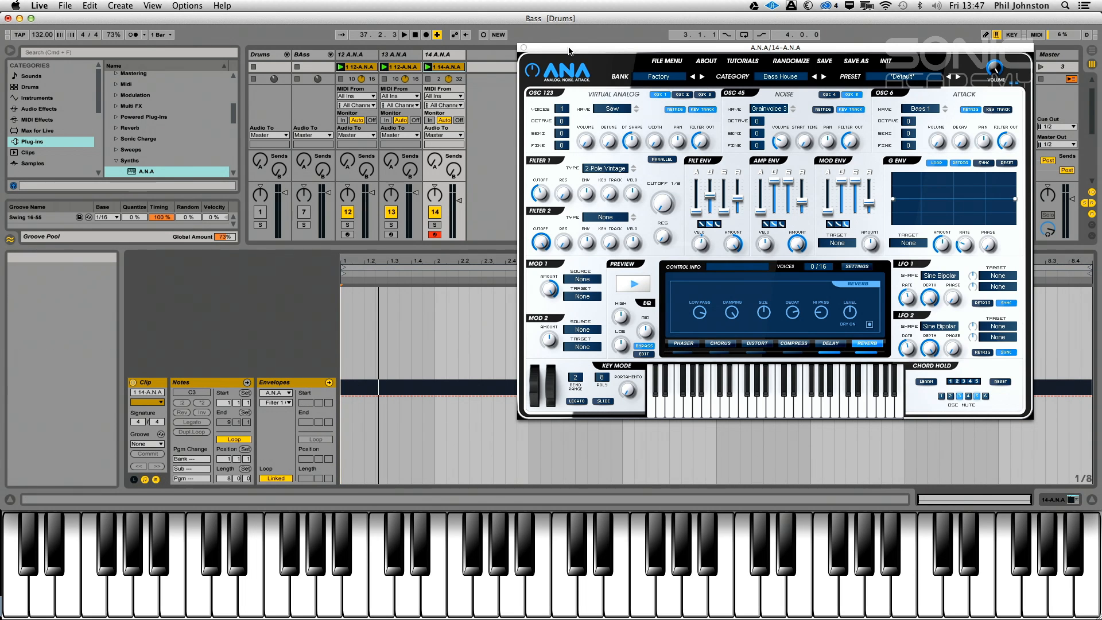
pyautogui.click(523, 47)
pyautogui.press('space')
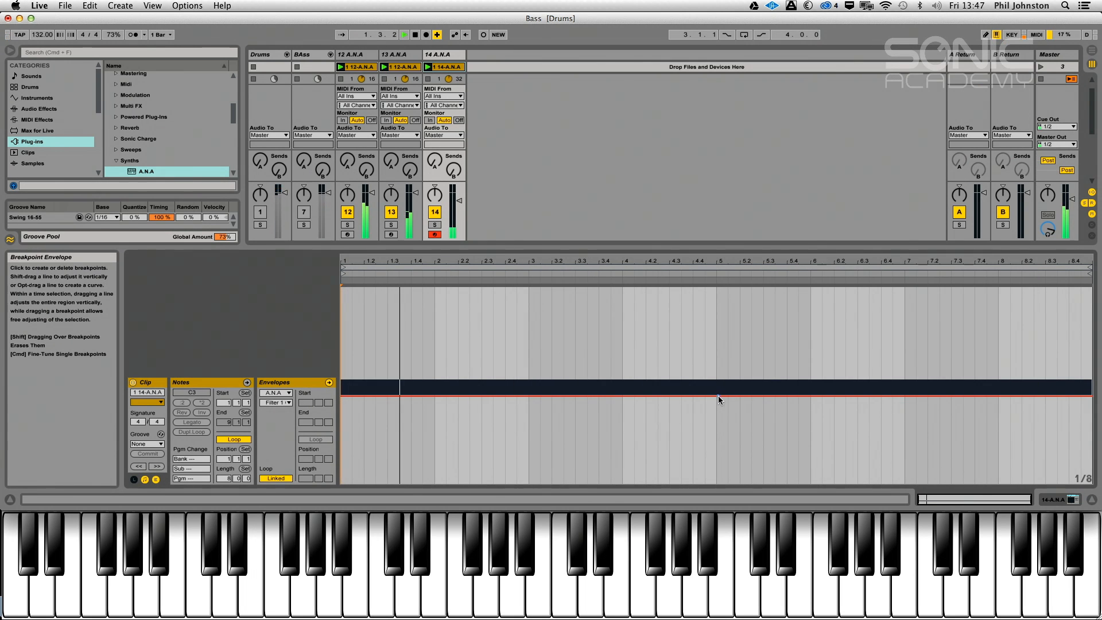
# - Draw a cutoff envelope rising from just after bar 4 to a peak near 5.4, dropping back at about bar 6
pyautogui.click(635, 395)
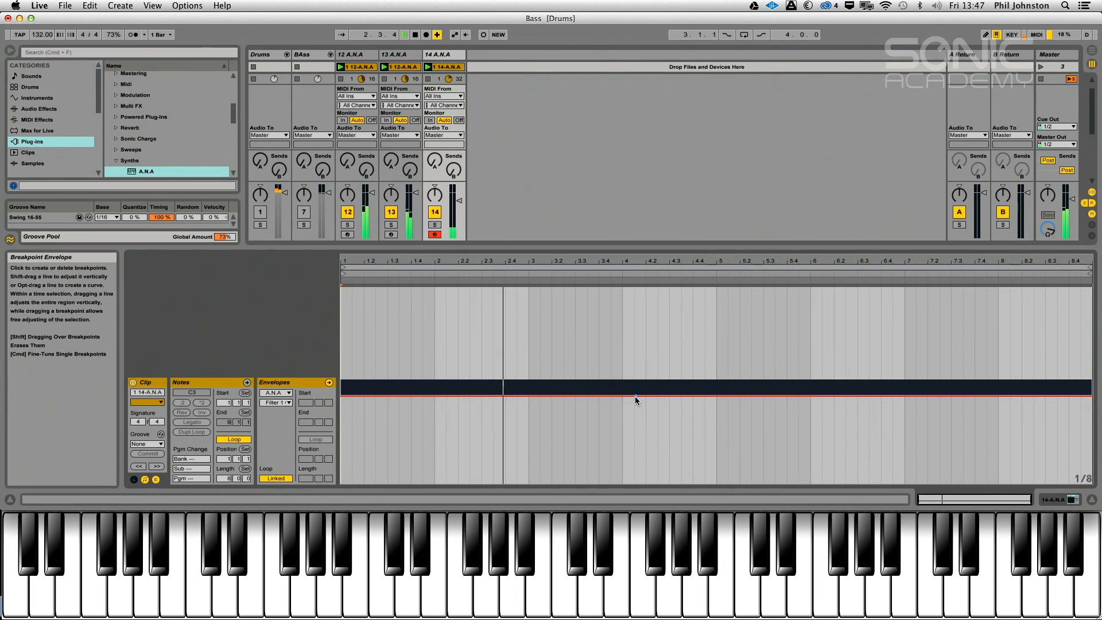
pyautogui.moveTo(728, 395); pyautogui.dragTo(820, 392)
pyautogui.moveTo(820, 393); pyautogui.dragTo(820, 395)
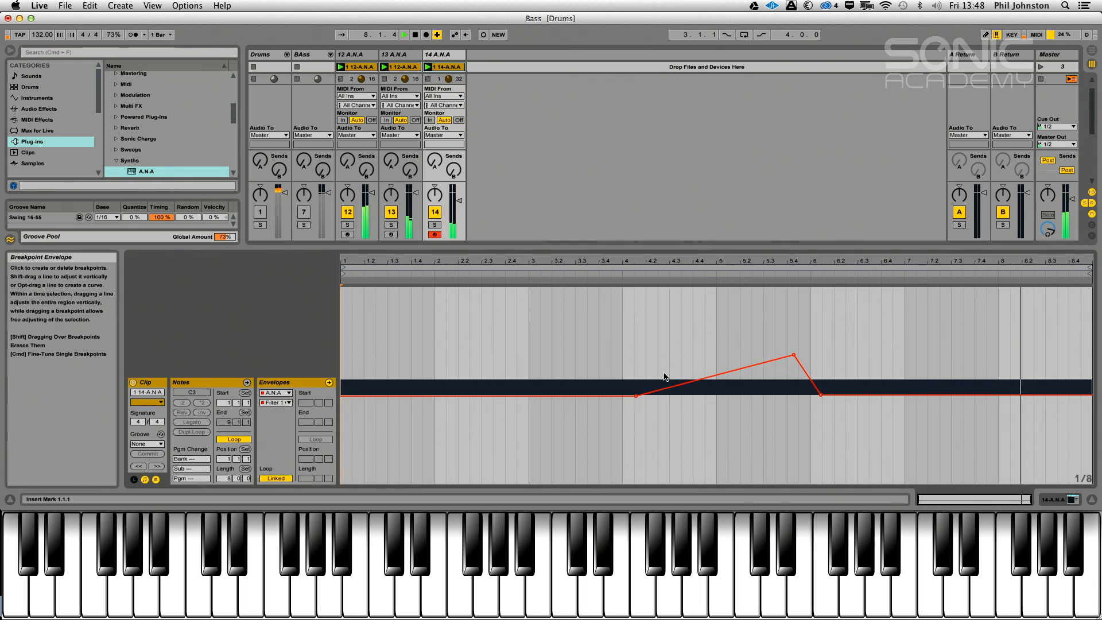
pyautogui.moveTo(794, 354)
pyautogui.moveTo(793, 356); pyautogui.dragTo(800, 340)
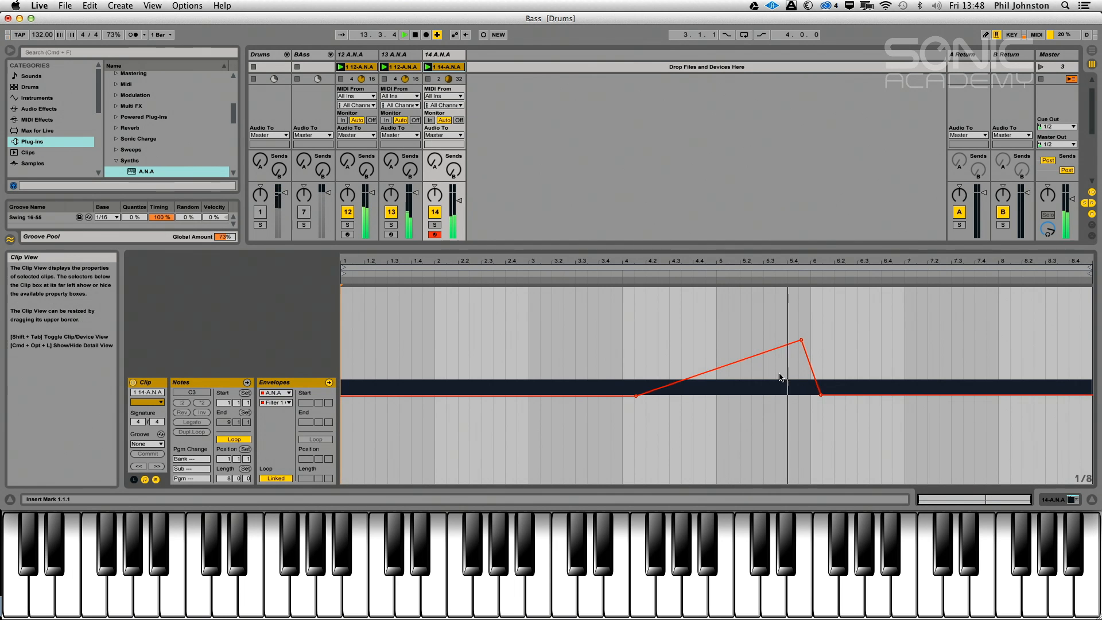
# - Reshape the filter 1 cutoff envelope so it starts rising just after bar 4, peaks late in bar 6 and drops to a lower point near 7.2
pyautogui.moveTo(819, 395); pyautogui.dragTo(926, 427)
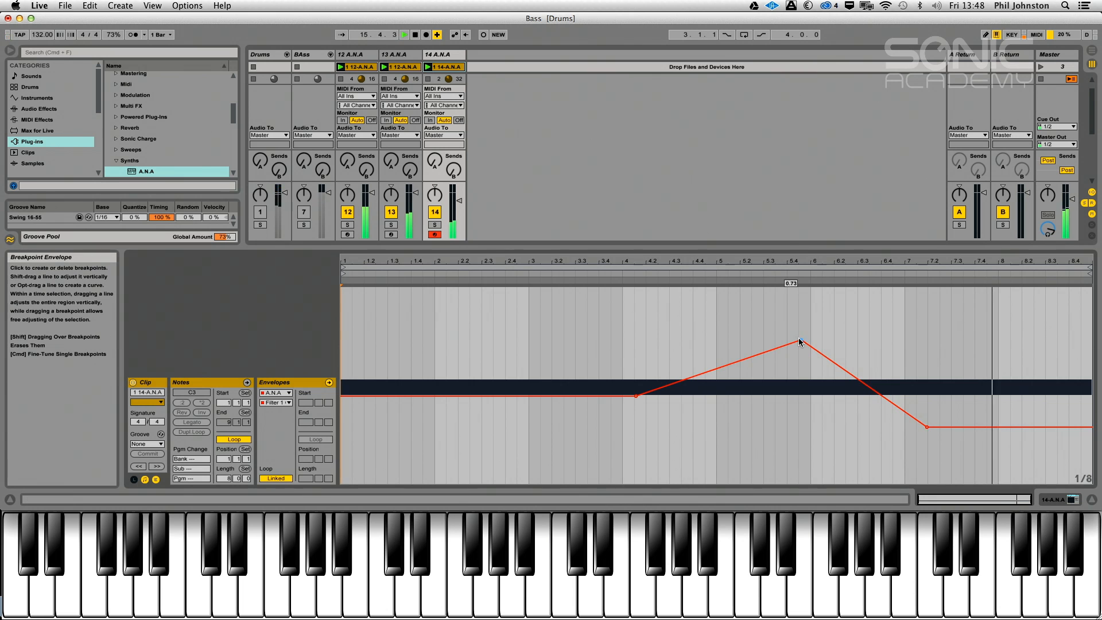
pyautogui.moveTo(801, 340); pyautogui.dragTo(874, 345)
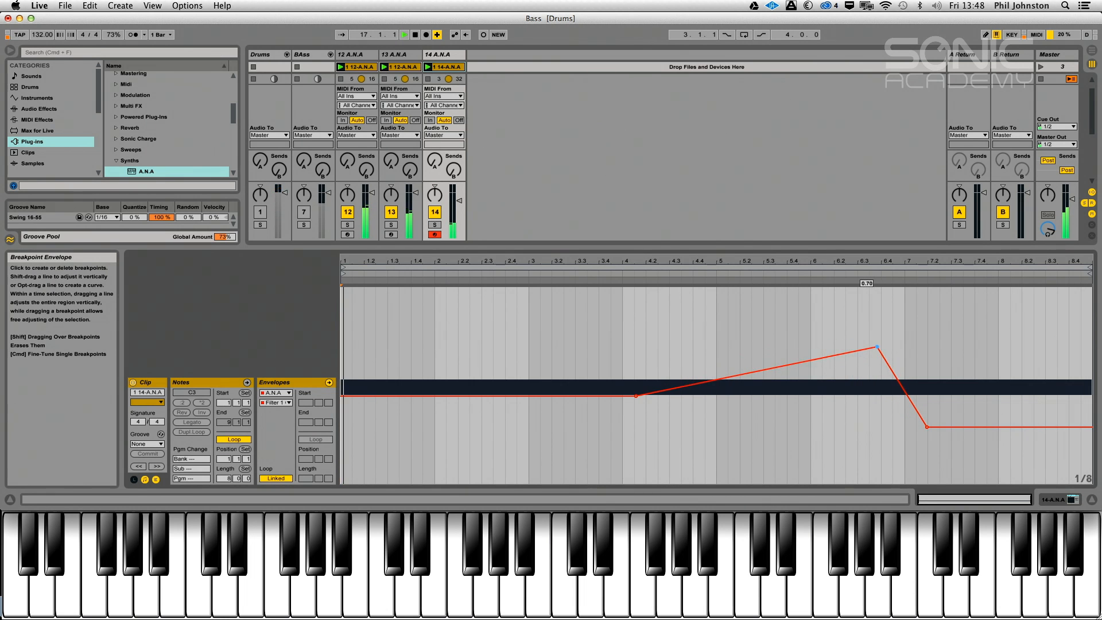
pyautogui.moveTo(636, 396); pyautogui.dragTo(639, 399)
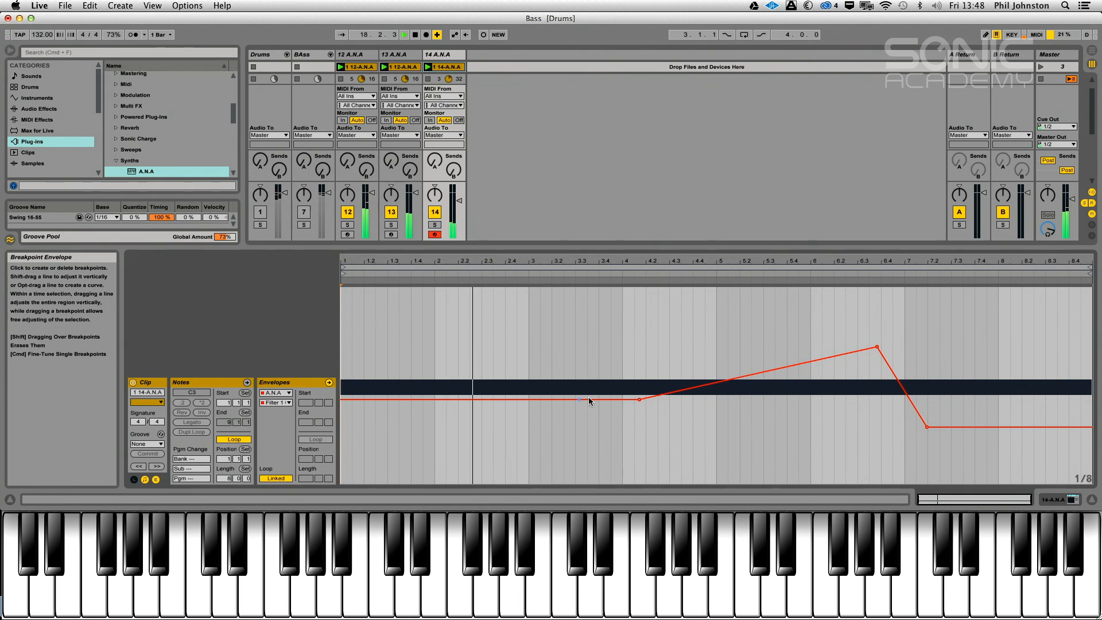
# - Add cutoff envelope breakpoints for a hump peaking near 2.3 at about 0.60 and a smaller one near 8.1 falling to bar 9
pyautogui.click(343, 399)
pyautogui.moveTo(479, 399); pyautogui.dragTo(481, 366)
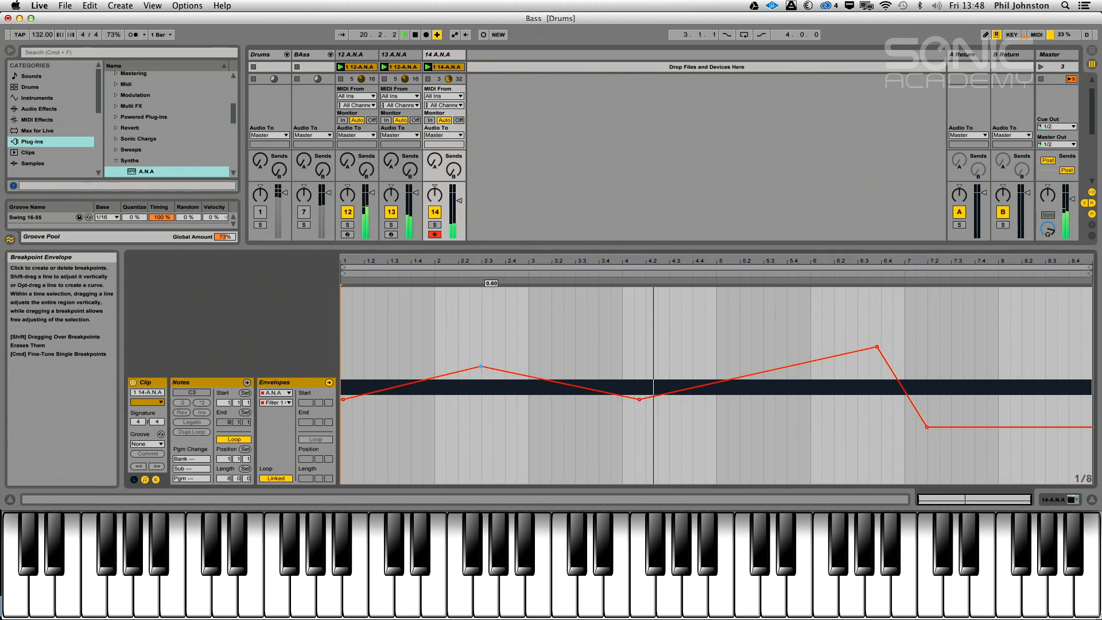
pyautogui.moveTo(1019, 427); pyautogui.dragTo(1045, 417)
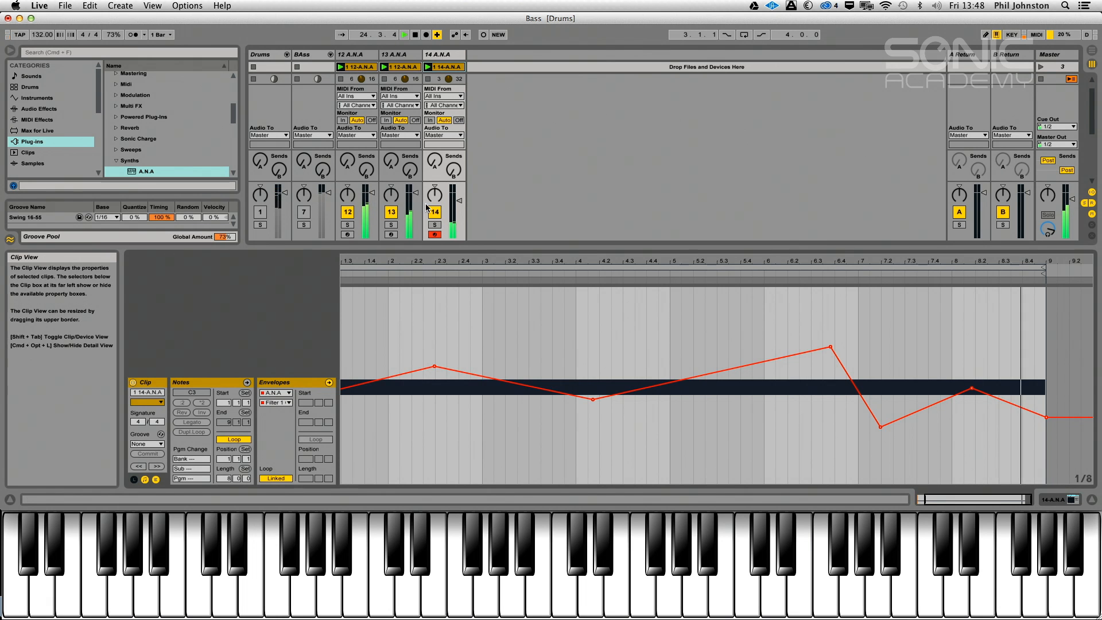
# - Lower the 14 A.N.A track volume to -8.0 dB, stop playback and save the set
pyautogui.moveTo(459, 200); pyautogui.dragTo(459, 203)
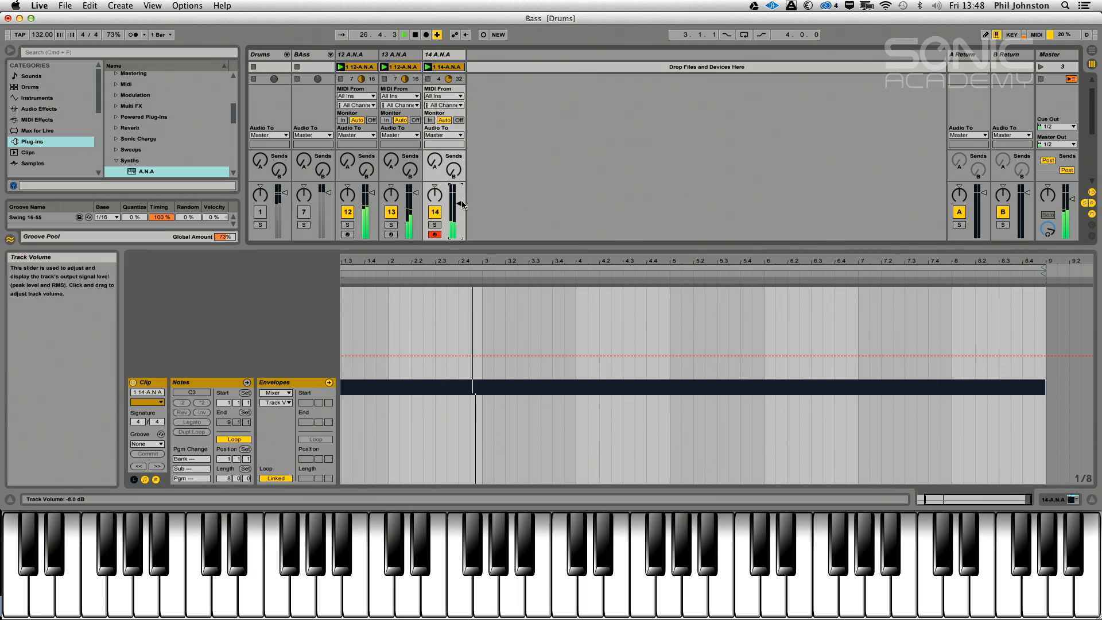
pyautogui.press('space')
pyautogui.press('super+s')
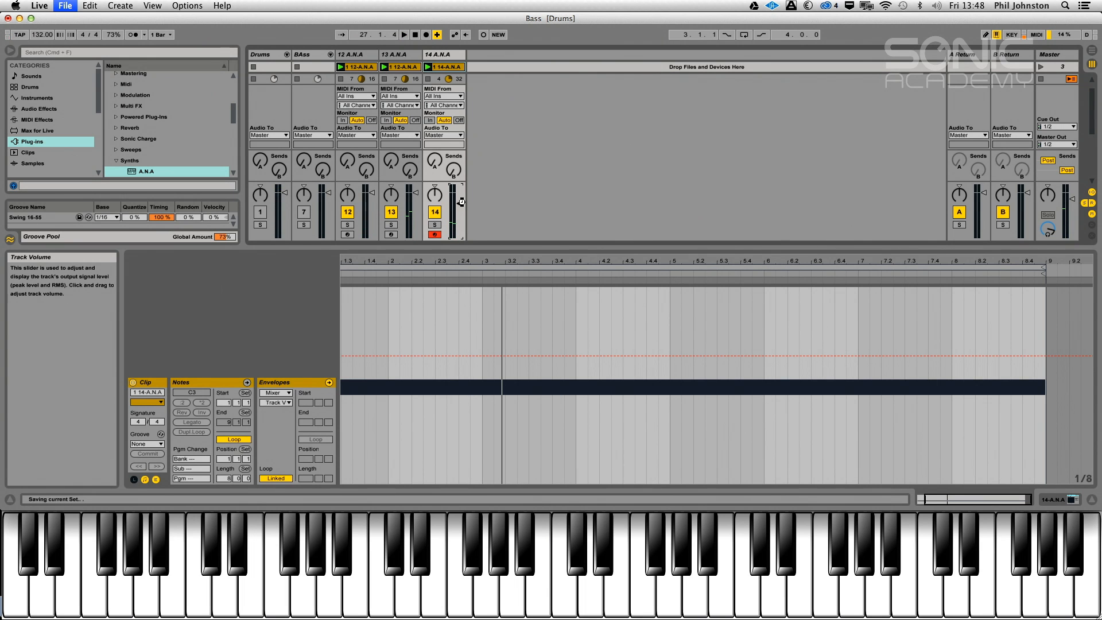
# - Play the session, audition the 12 A.N.A track in solo, and play all the tracks together with the solo off
pyautogui.press('space')
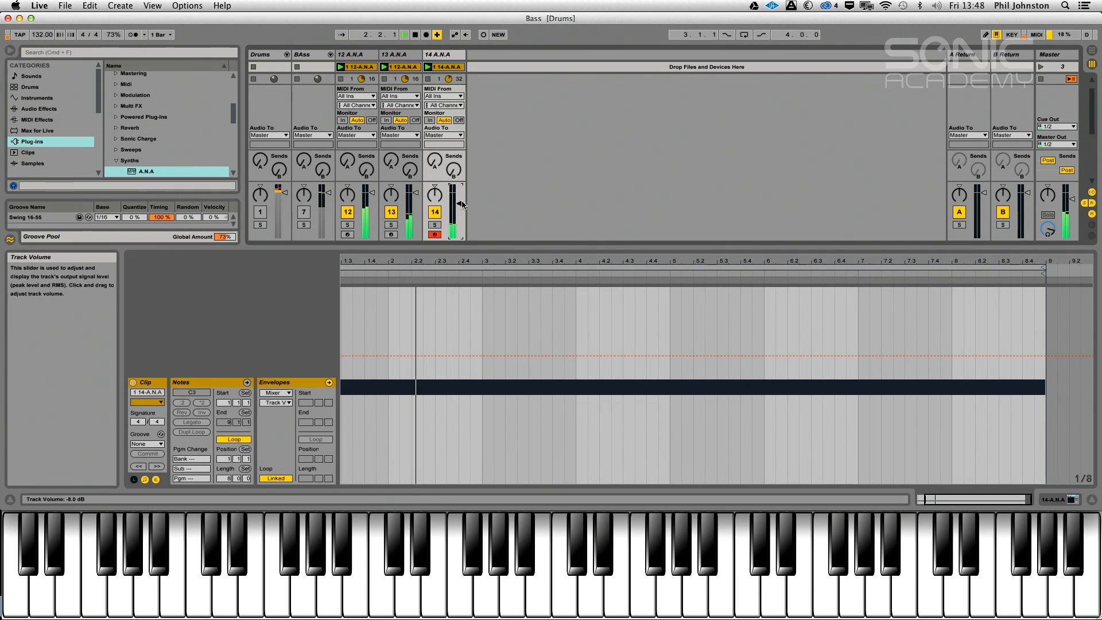
pyautogui.press('space')
pyautogui.click(347, 224)
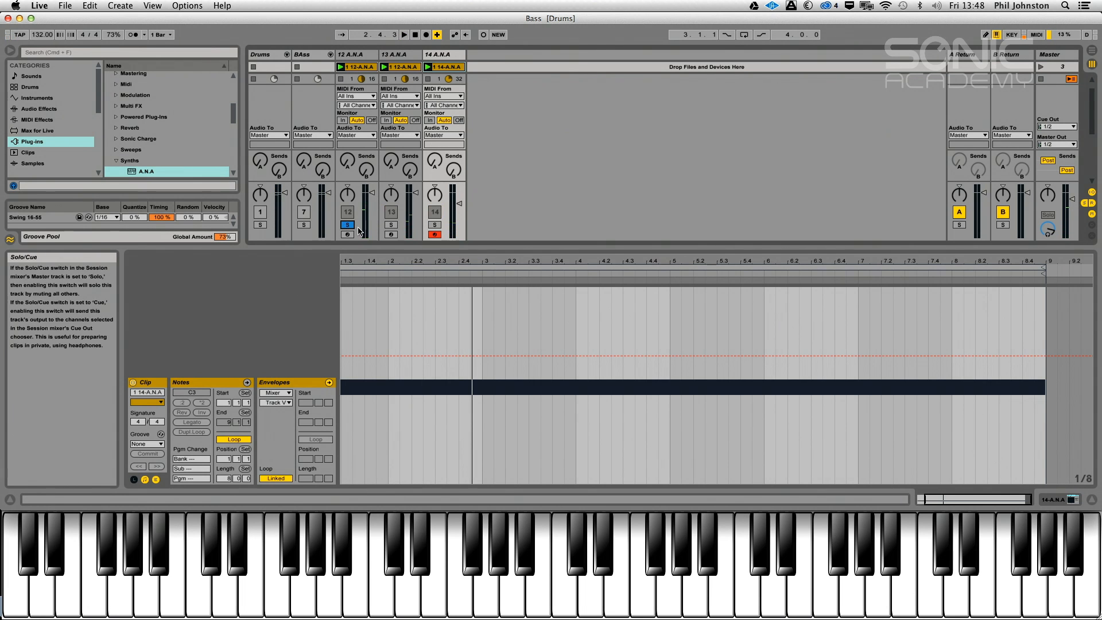
pyautogui.press('space')
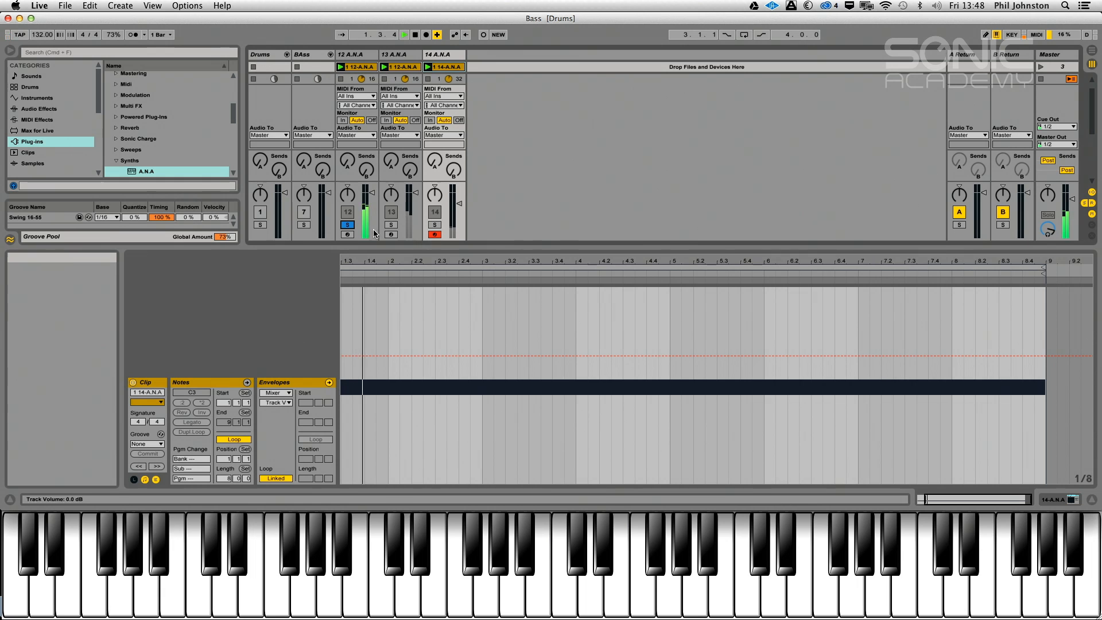
pyautogui.press('space')
pyautogui.click(348, 225)
pyautogui.press('space')
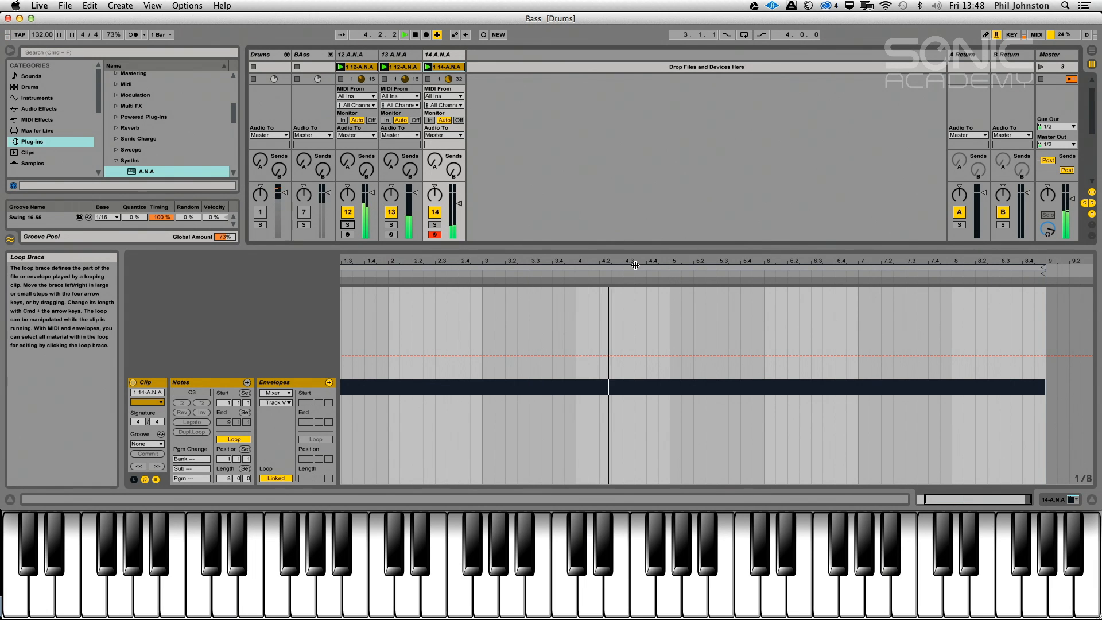
pyautogui.press('space')
# - Duplicate the 14 A.N.A track and arm the duplicate for recording
pyautogui.click(446, 57)
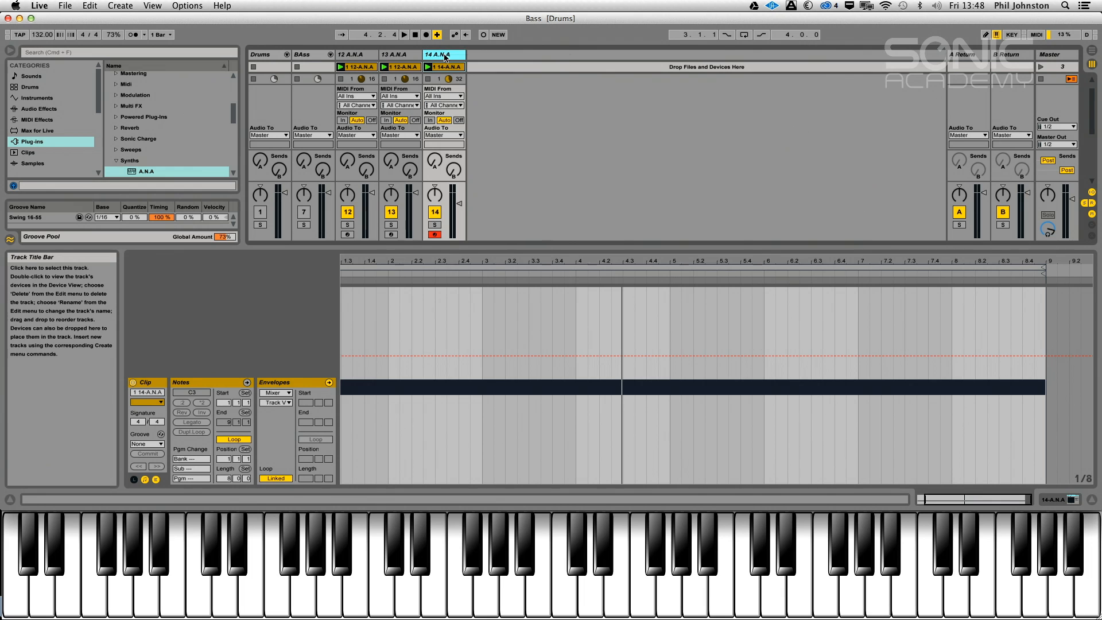
pyautogui.rightClick(446, 58)
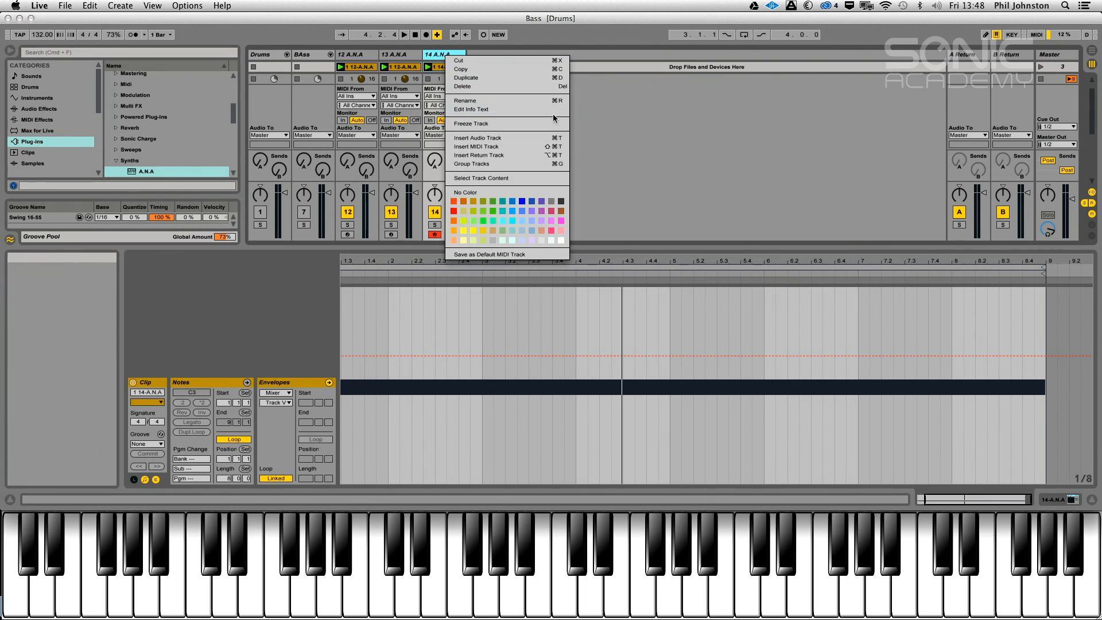
pyautogui.click(483, 76)
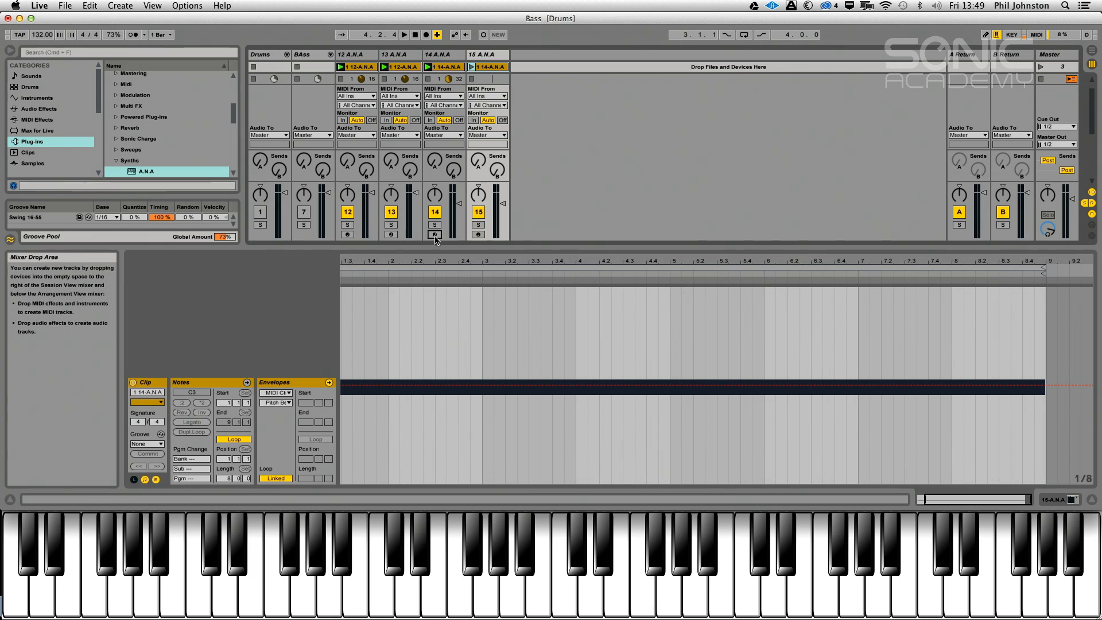
pyautogui.click(478, 234)
# - Show the devices of the 15 A.N.A track and open its A.N.A synth window
pyautogui.click(494, 57)
pyautogui.doubleClick(494, 57)
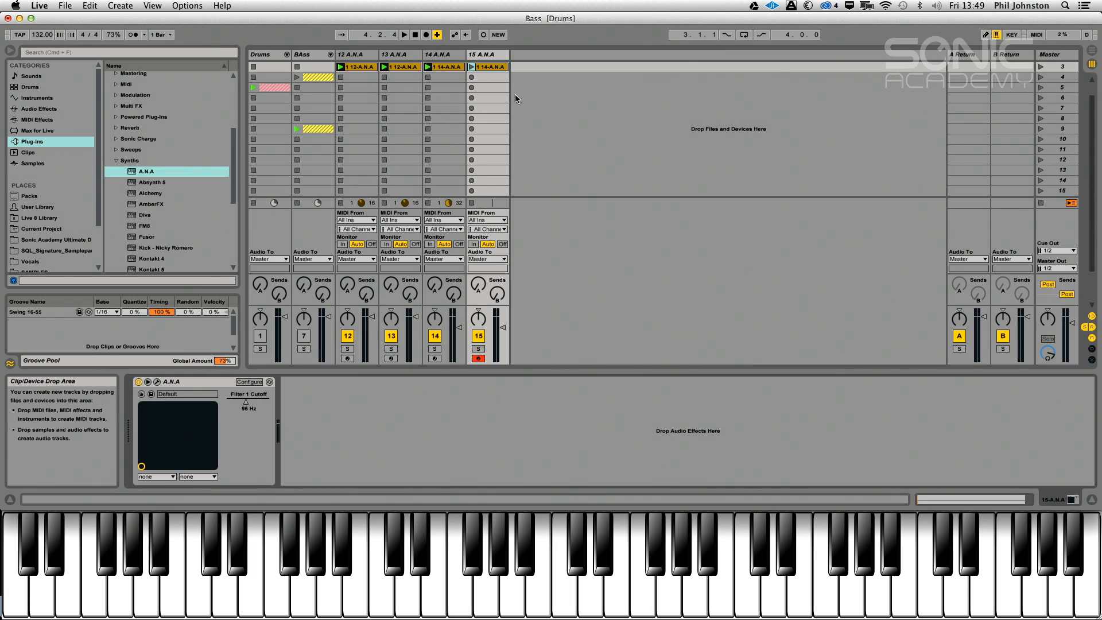
pyautogui.click(488, 55)
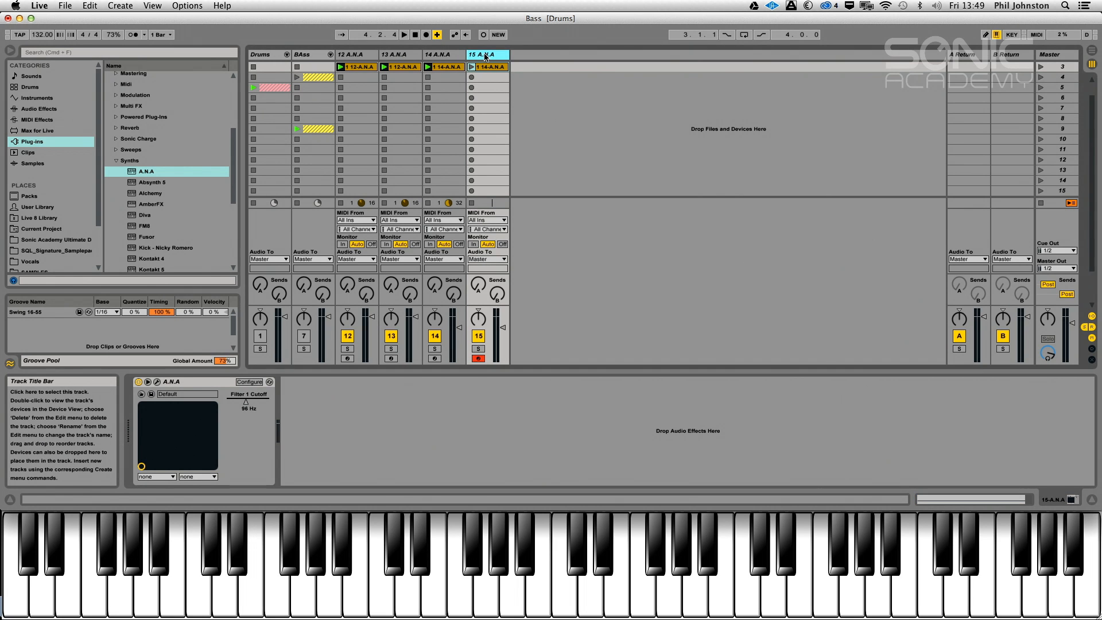
pyautogui.click(156, 382)
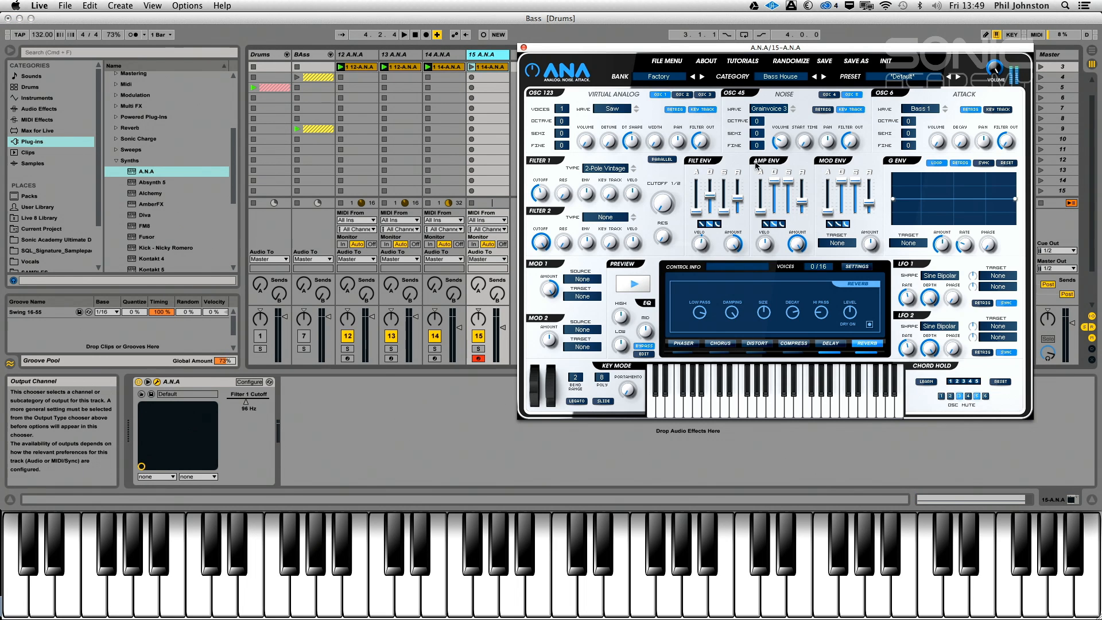
# - Try the Sonic Academy V1.5 Vol1 bank in A.N.A, and return to the Factory bank
pyautogui.click(881, 80)
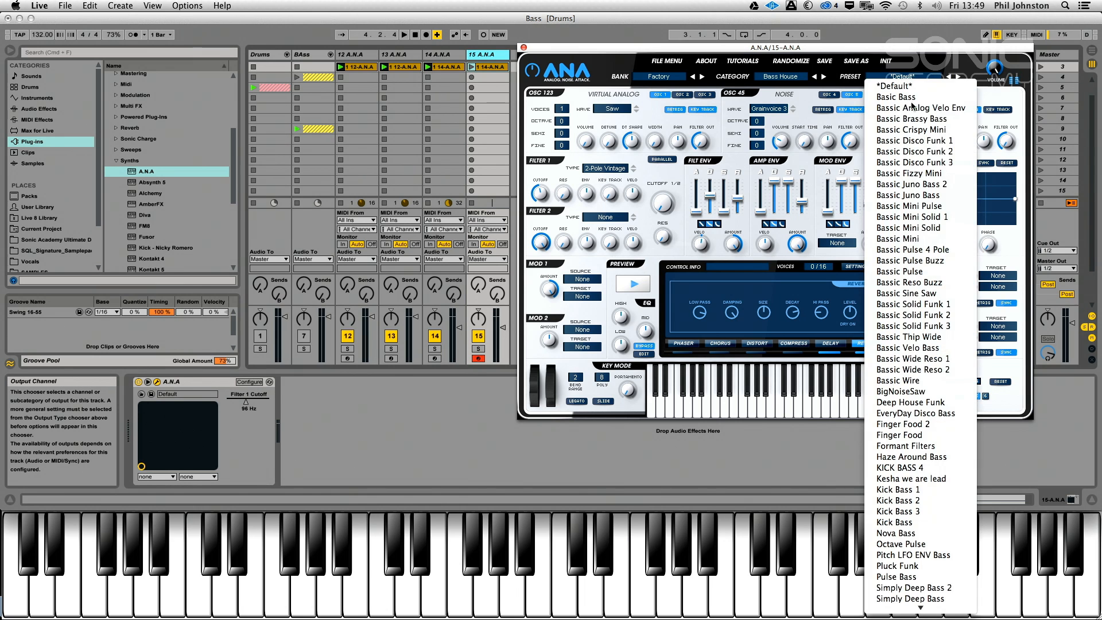
pyautogui.click(673, 106)
pyautogui.click(670, 80)
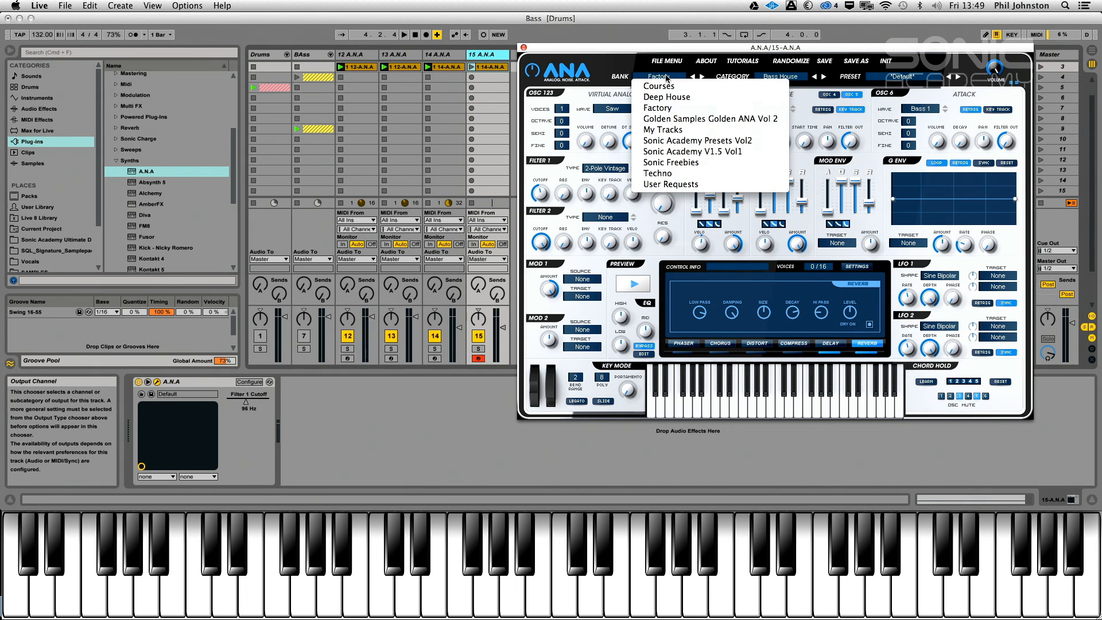
pyautogui.click(688, 152)
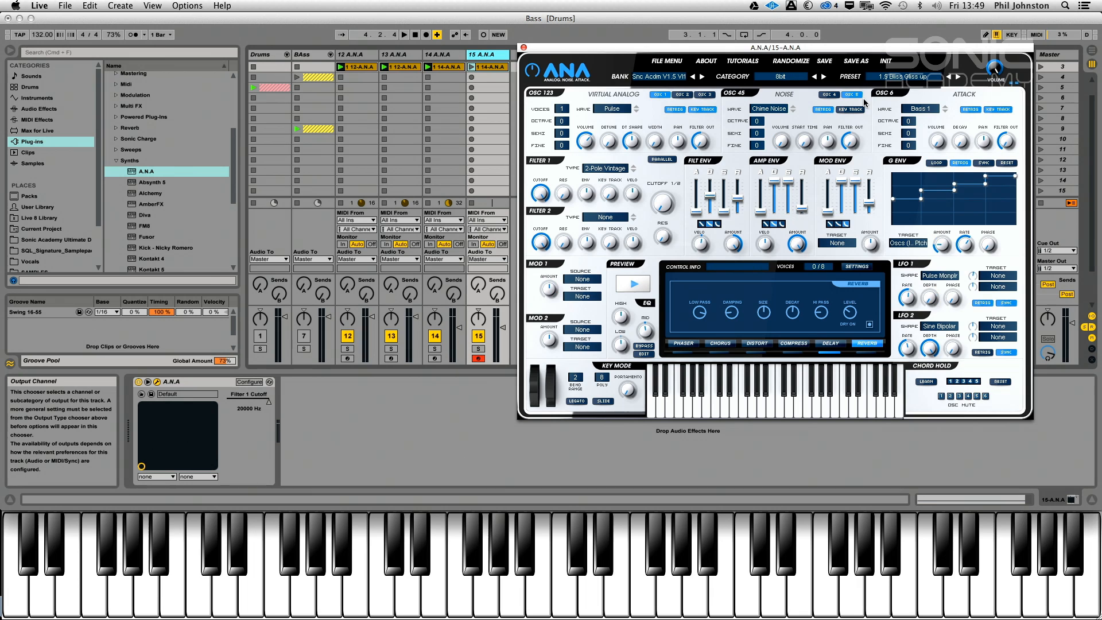
pyautogui.click(665, 77)
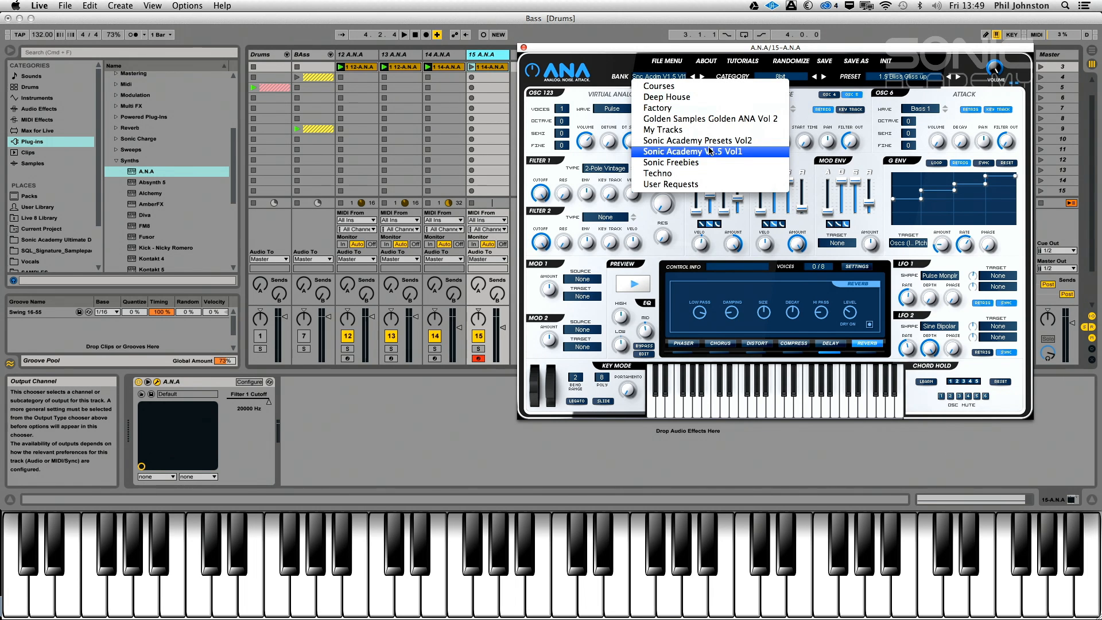
pyautogui.click(660, 108)
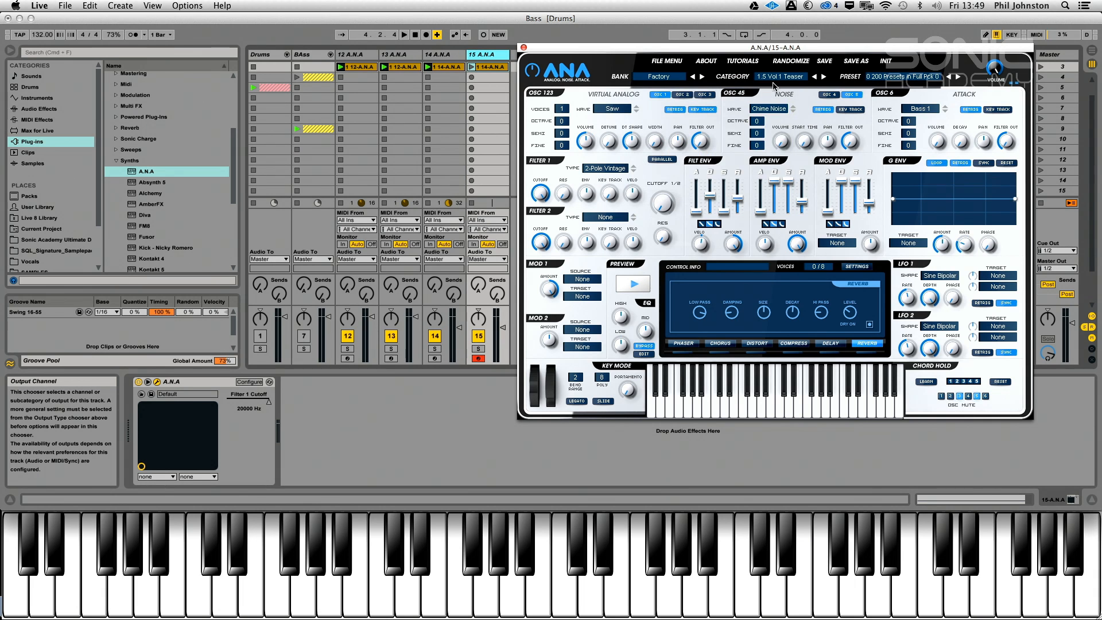
# - Choose the Pads category and audition Chord Pad 1 and Chord Pad 2 on the way to loading Chord Pad 3
pyautogui.click(784, 78)
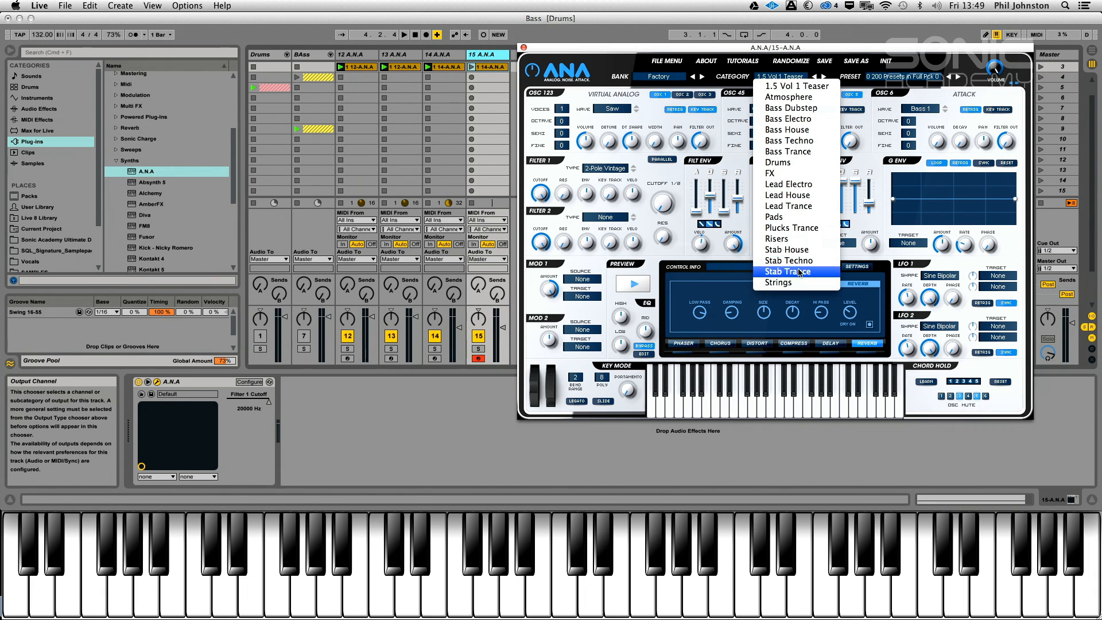
pyautogui.click(775, 217)
pyautogui.click(888, 81)
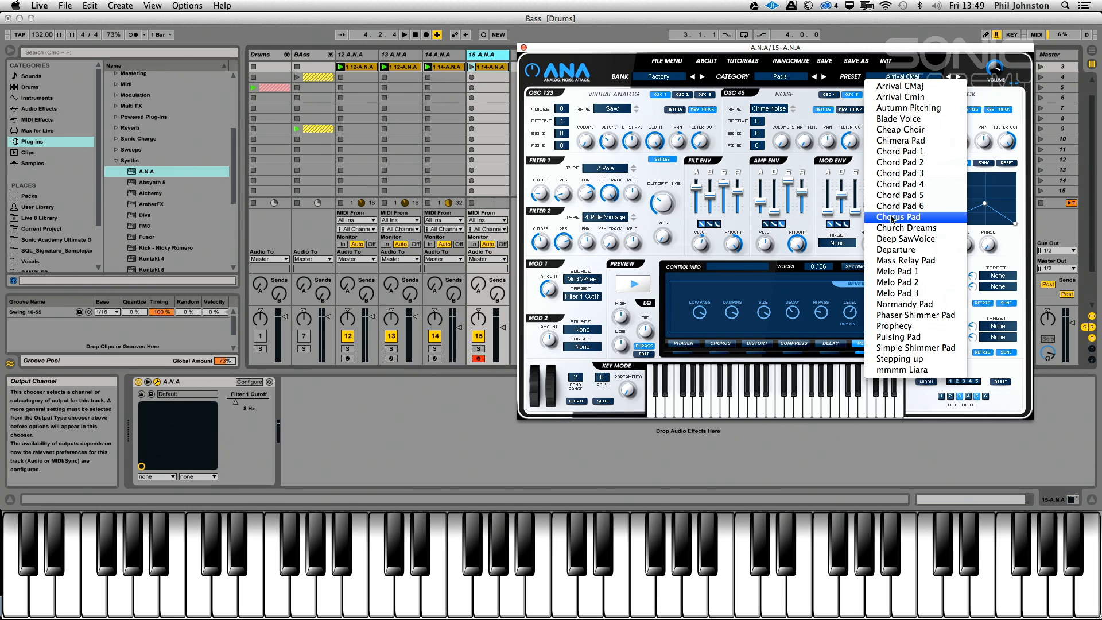
pyautogui.click(895, 151)
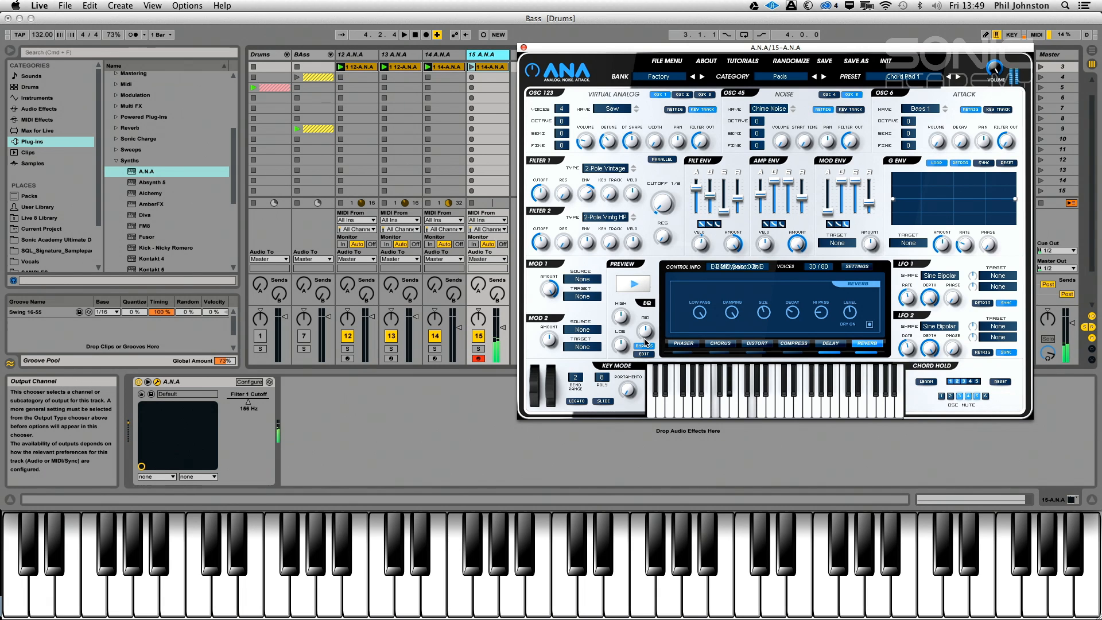
pyautogui.click(958, 77)
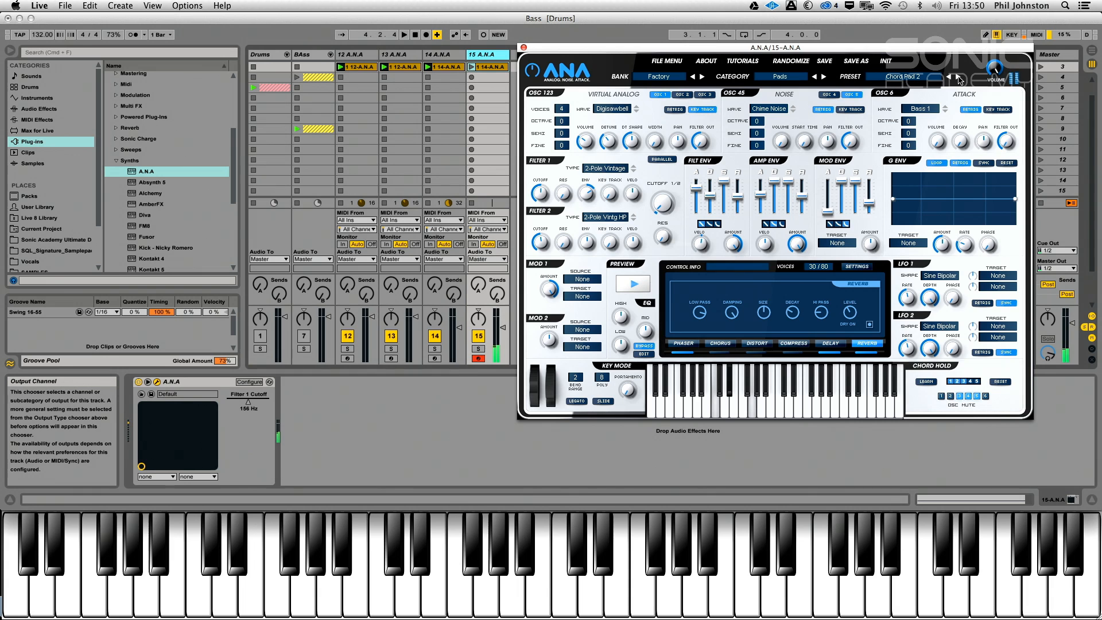
pyautogui.click(958, 78)
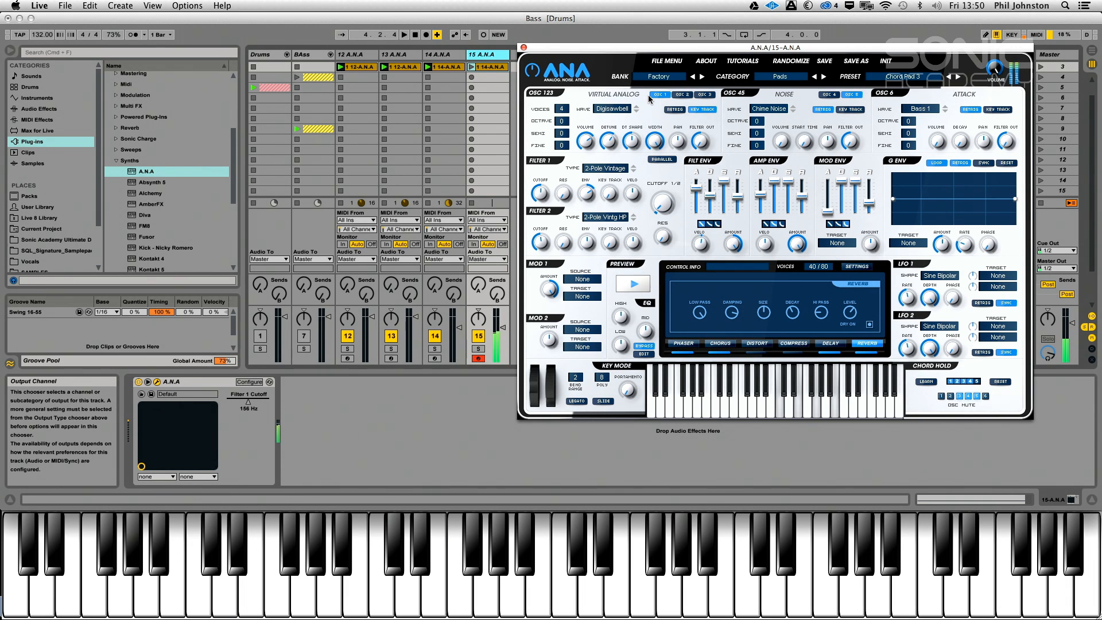
# - Set oscillator 3 of the pad to 4 voices with the WarmSaw wave and raise its volume
pyautogui.click(681, 94)
pyautogui.click(702, 95)
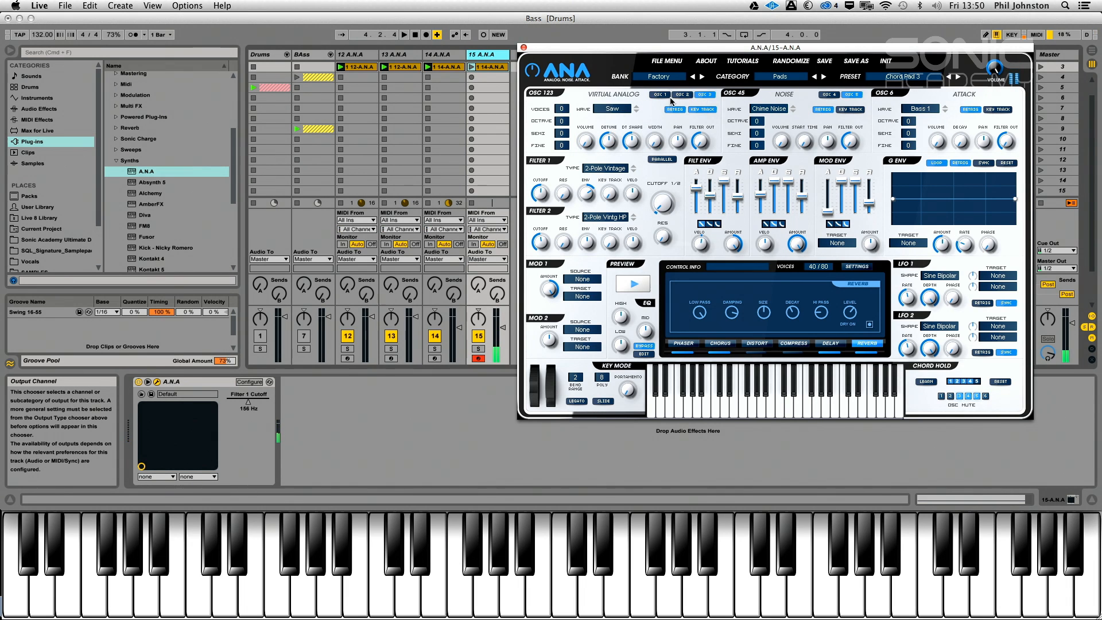
pyautogui.moveTo(557, 110); pyautogui.dragTo(562, 4)
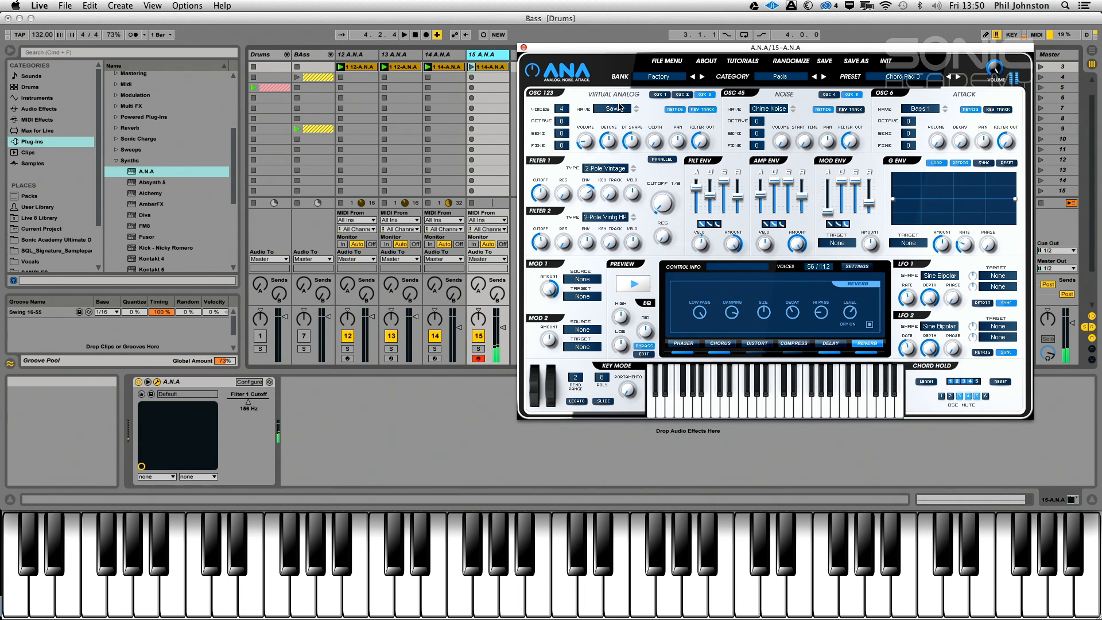
pyautogui.click(608, 107)
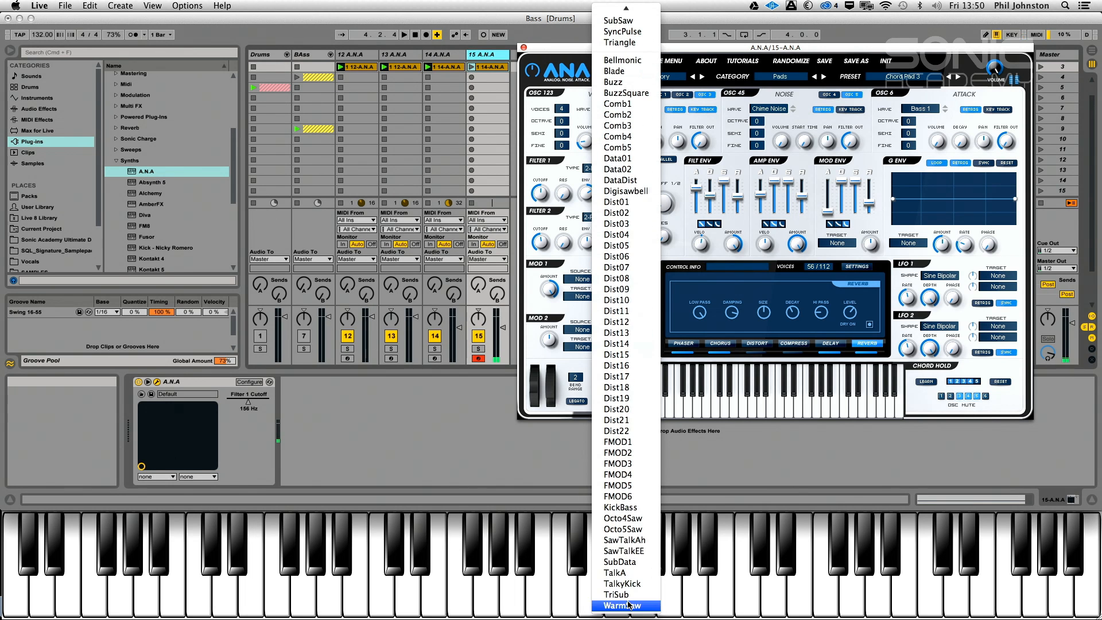
pyautogui.click(626, 598)
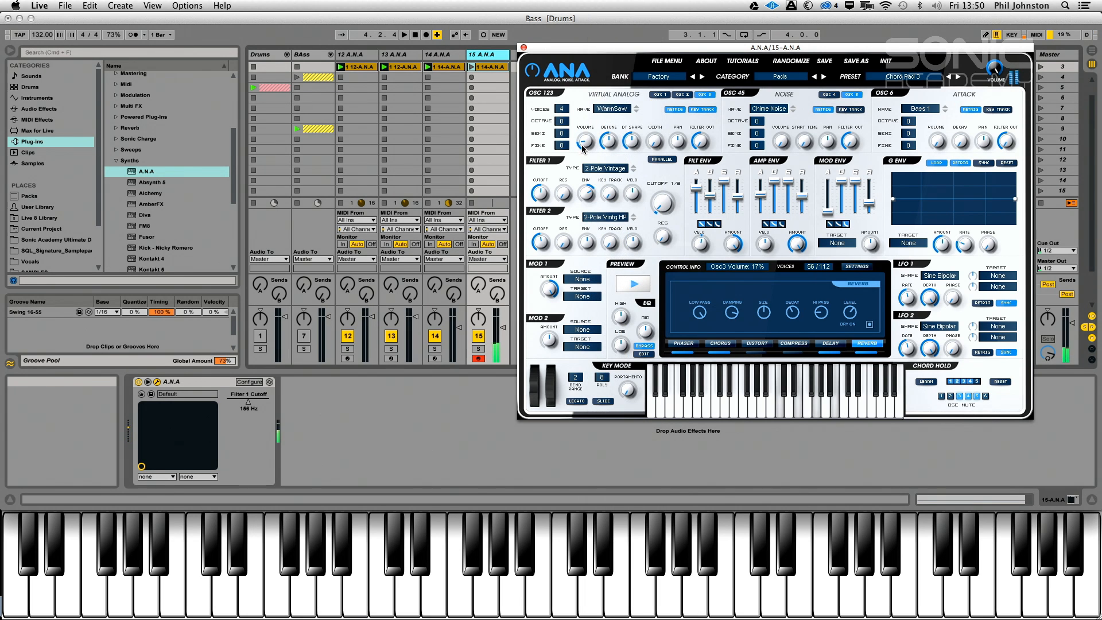
pyautogui.moveTo(593, 118); pyautogui.dragTo(594, 68)
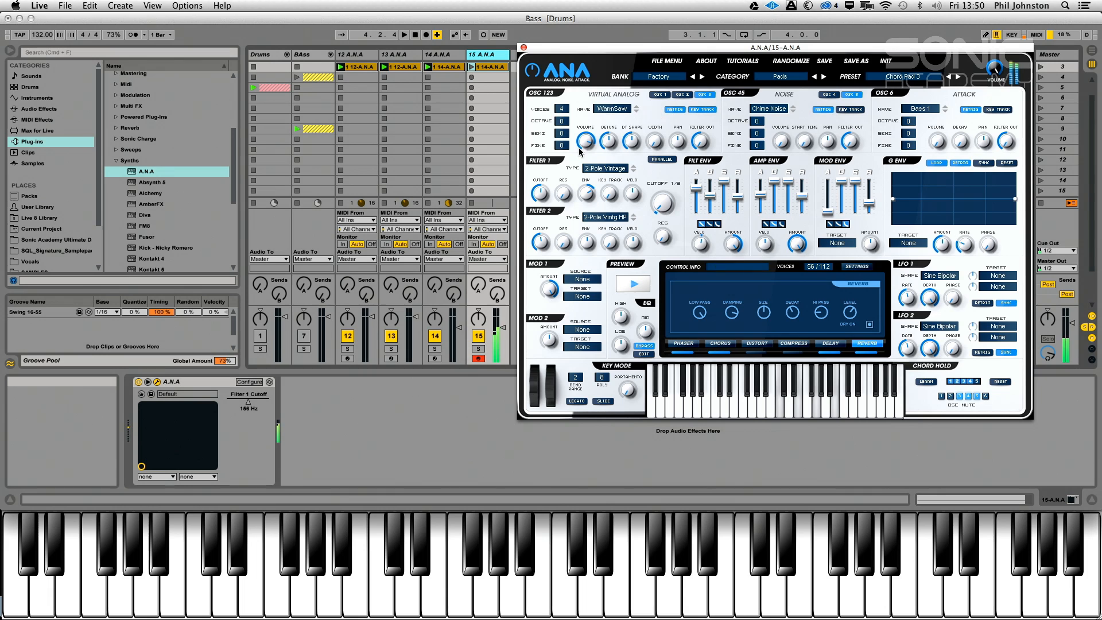
# - Check the pad's oscillator 2, noise oscillator 4 and oscillator 1 settings, and play the session
pyautogui.click(681, 95)
pyautogui.click(828, 94)
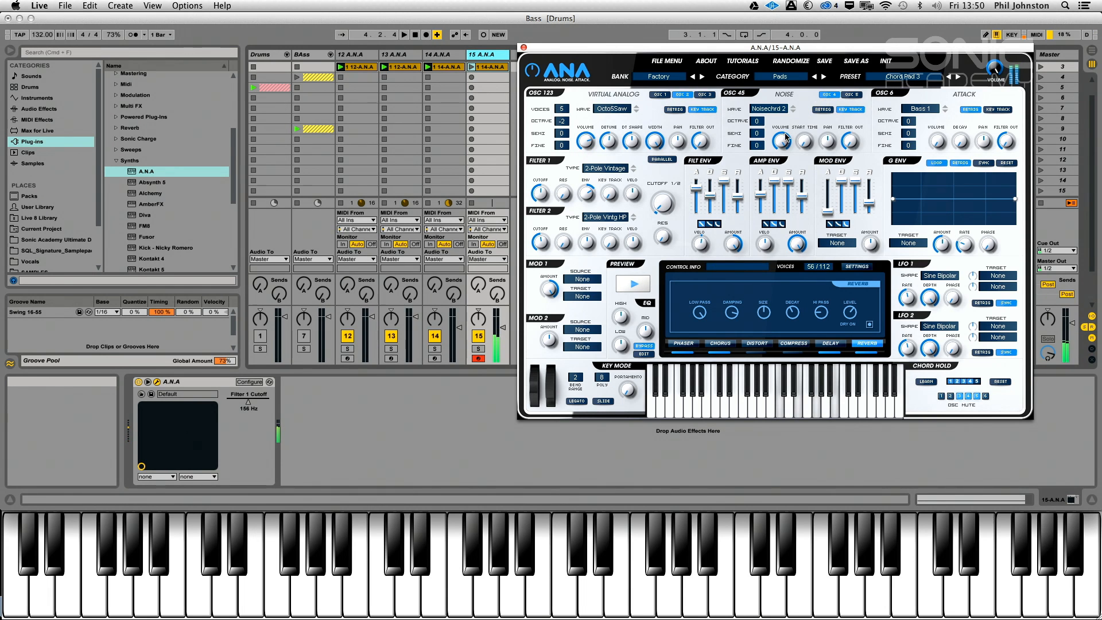
pyautogui.click(660, 95)
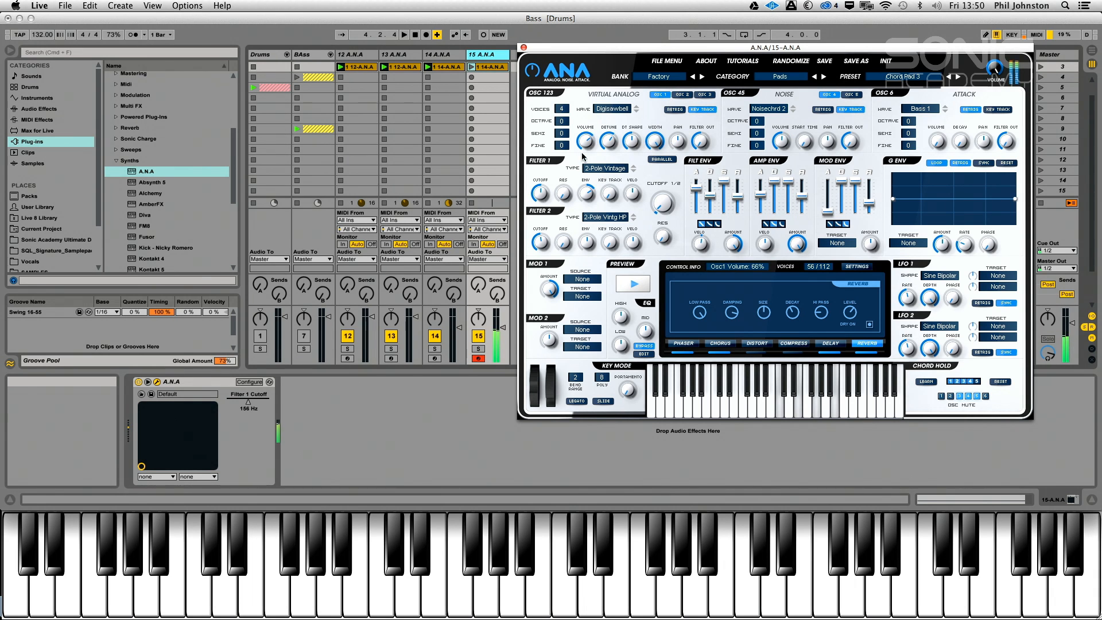
pyautogui.click(465, 379)
pyautogui.press('space')
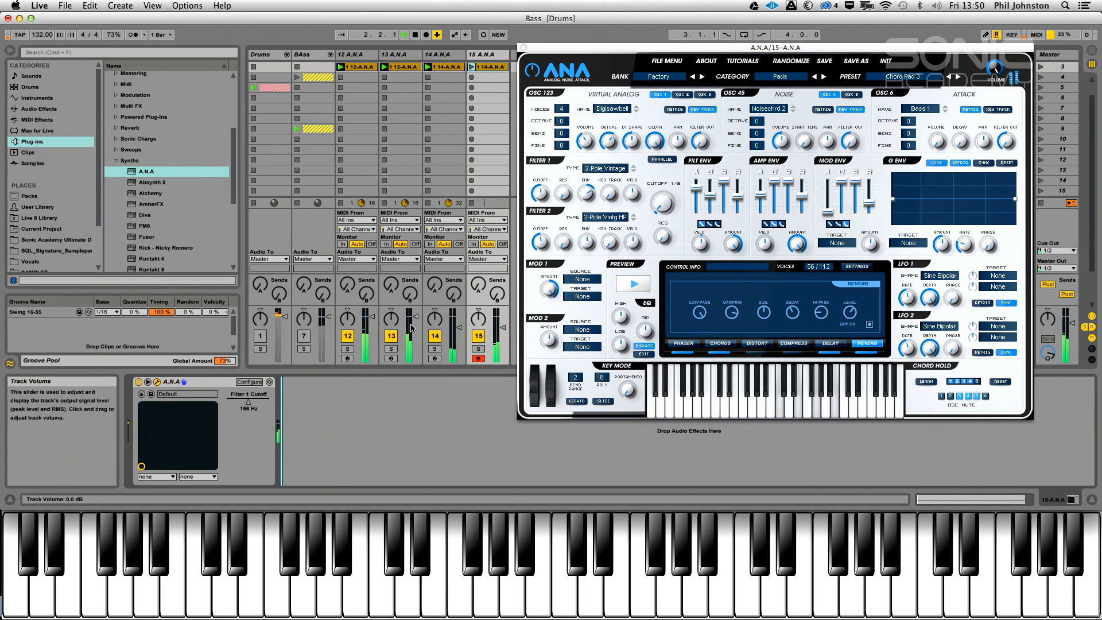
# - Lower track 15's volume slightly, and reset the learned Chord Hold notes in its A.N.A synth
pyautogui.moveTo(500, 326); pyautogui.dragTo(501, 330)
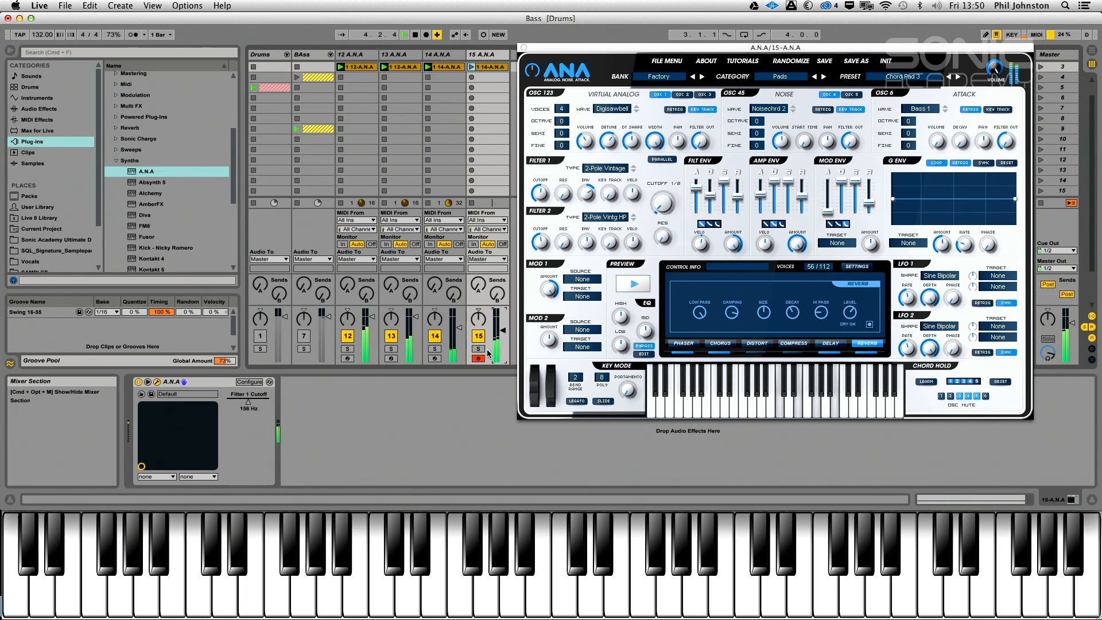
pyautogui.press('space')
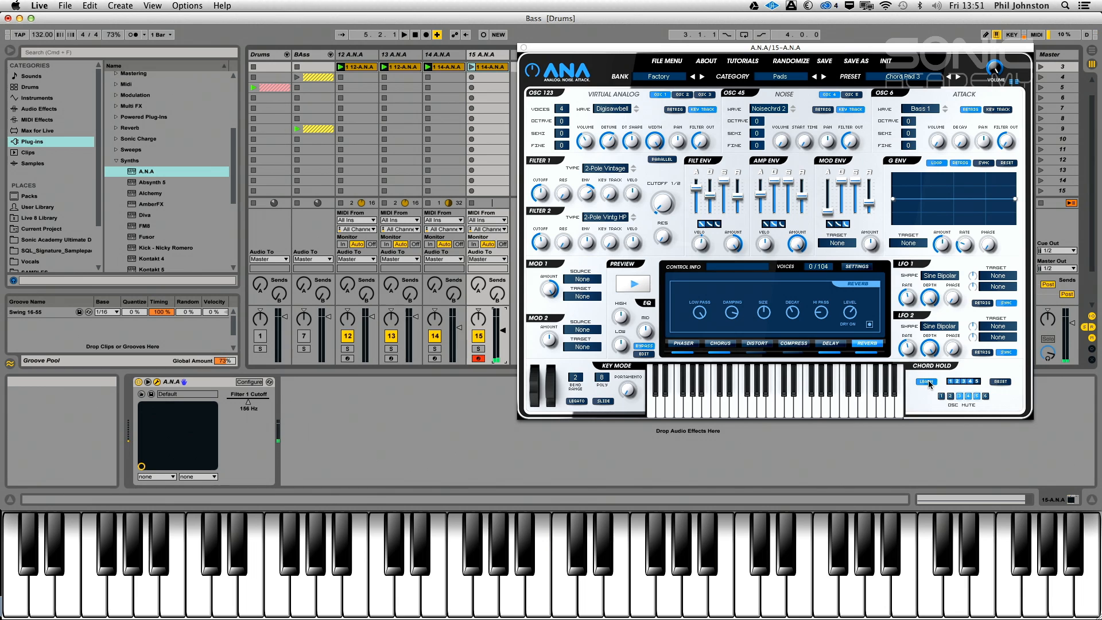
pyautogui.click(927, 382)
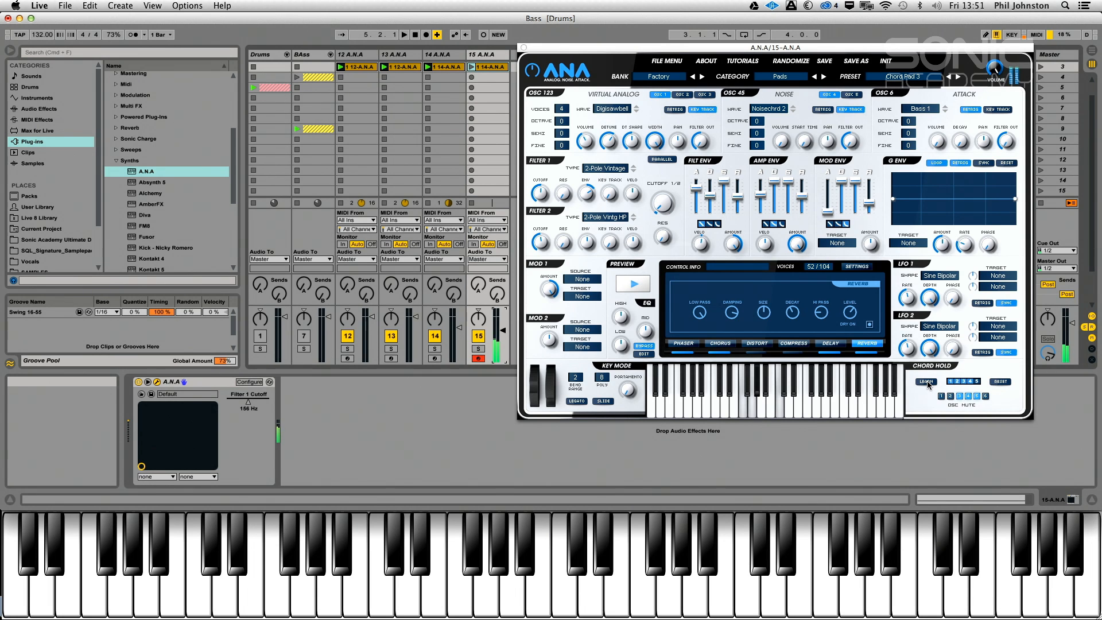
pyautogui.click(1007, 382)
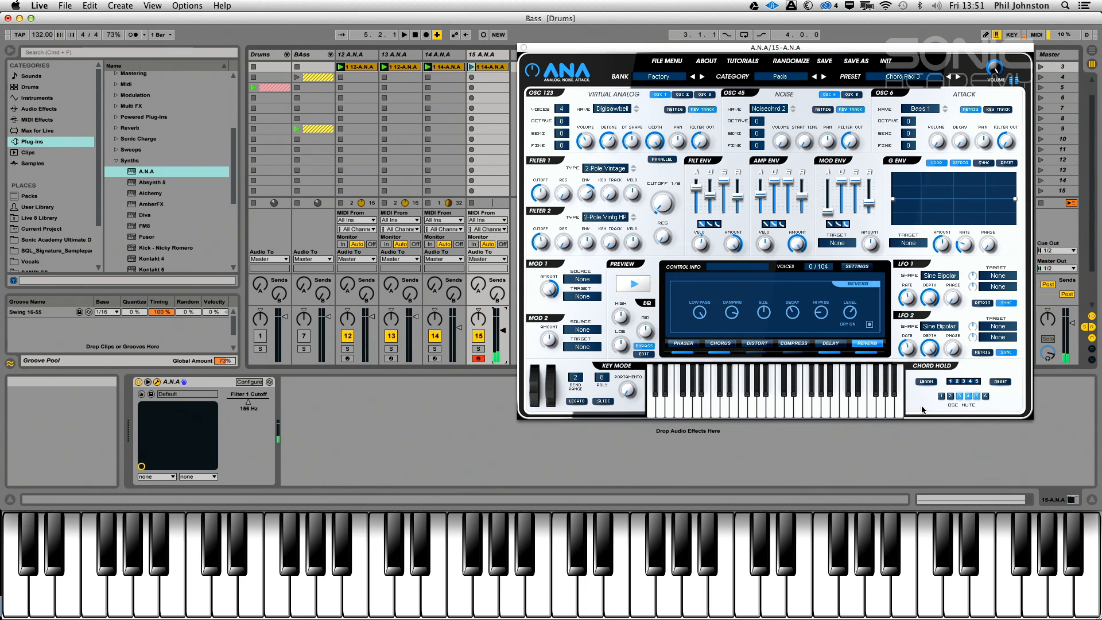
pyautogui.click(930, 383)
pyautogui.click(931, 383)
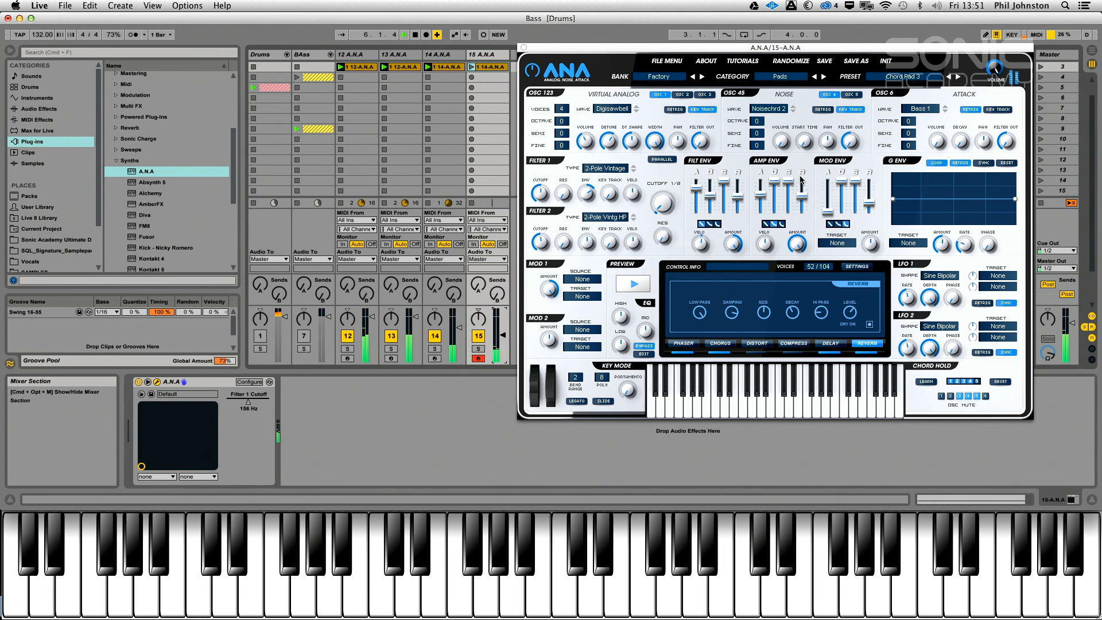
# - Record a new pad clip on track 15 and raise the synth's amp envelope release to 11.4 s
pyautogui.moveTo(799, 198); pyautogui.dragTo(802, 192)
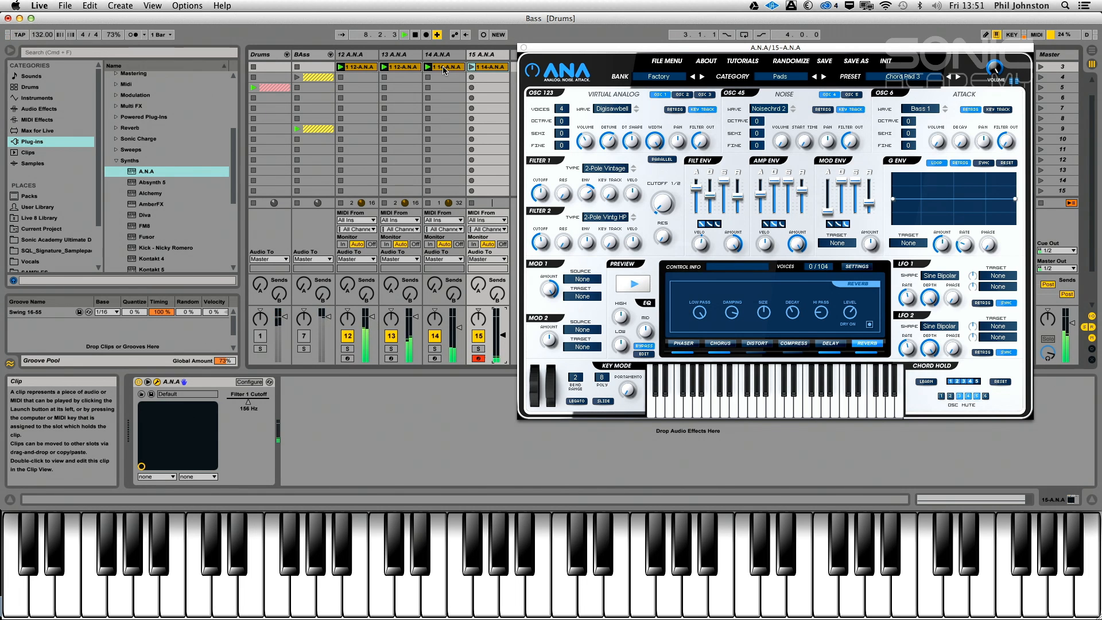
pyautogui.click(471, 77)
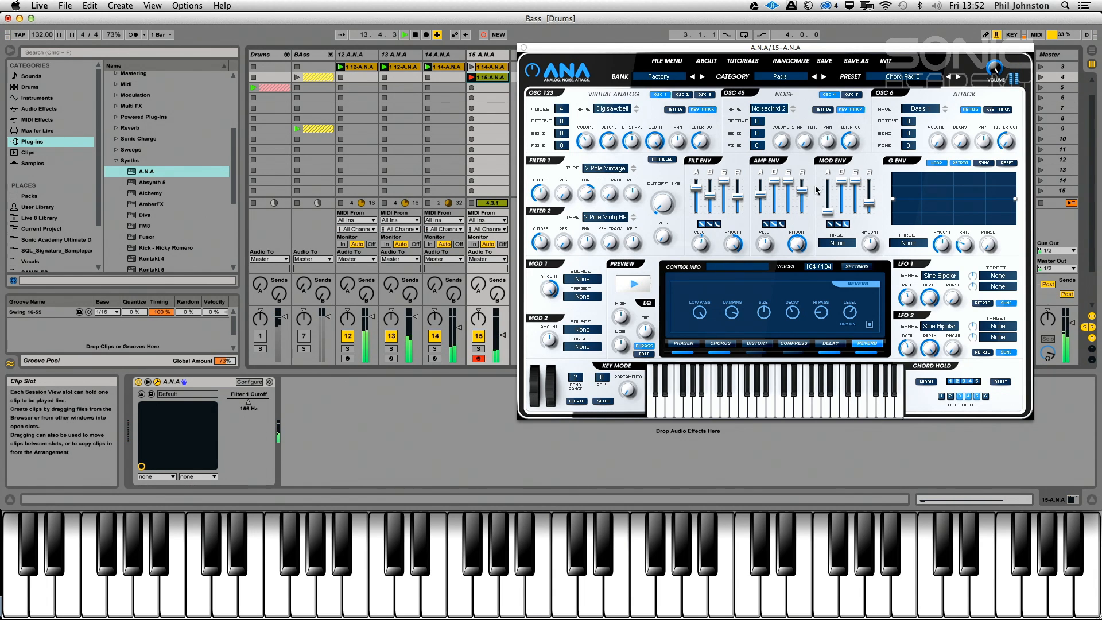
pyautogui.press('space')
pyautogui.moveTo(803, 190); pyautogui.dragTo(804, 184)
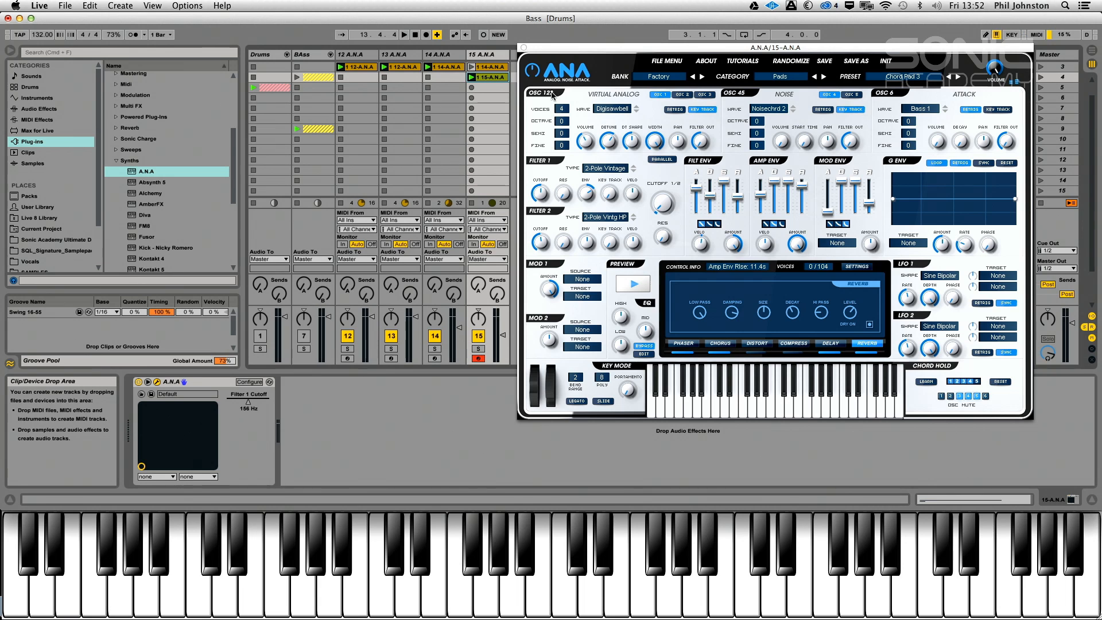
# - Open the recorded pad clip, delete its stray F4 note and shift the G4 note to the start of the clip
pyautogui.doubleClick(492, 78)
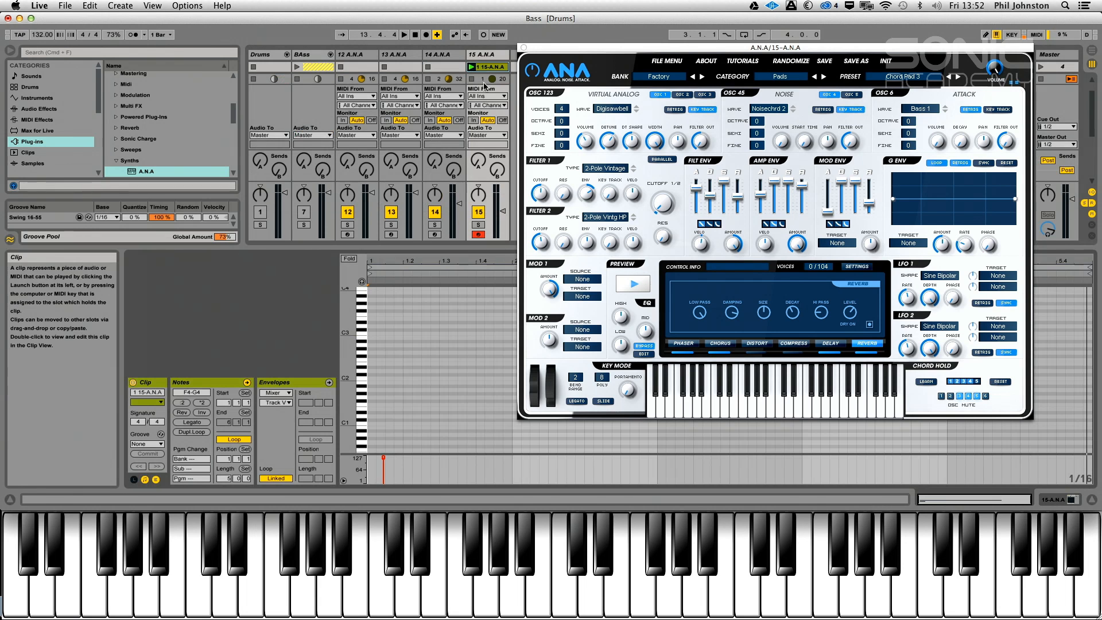
pyautogui.click(523, 48)
pyautogui.click(489, 435)
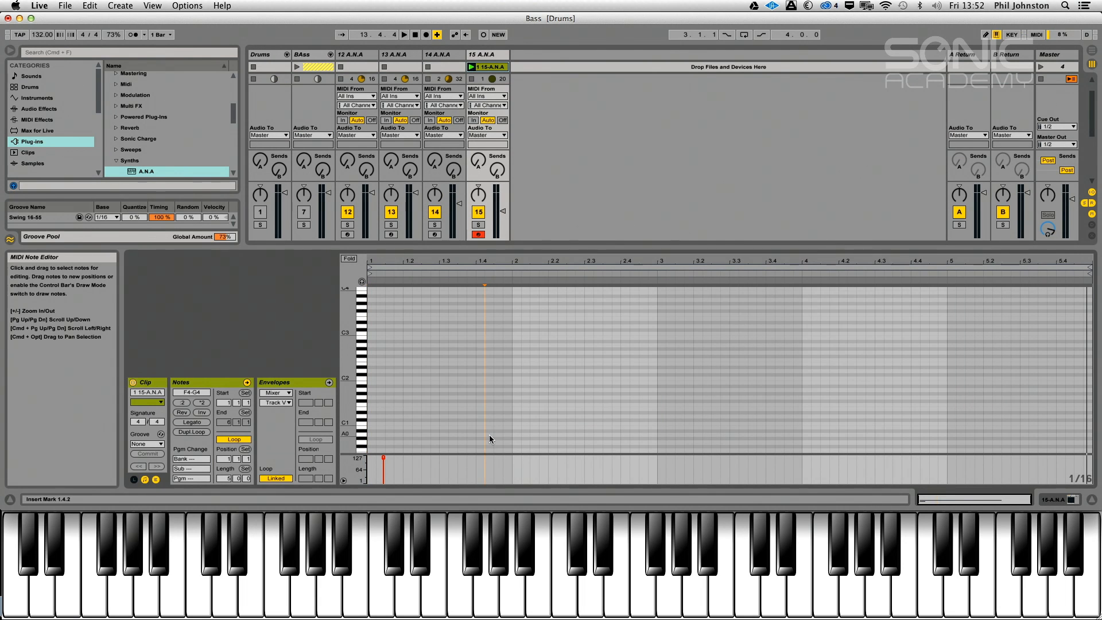
pyautogui.moveTo(349, 437); pyautogui.dragTo(349, 569)
pyautogui.click(396, 402)
pyautogui.press('Delete')
pyautogui.click(400, 395)
pyautogui.press('Left')
pyautogui.press('Left')
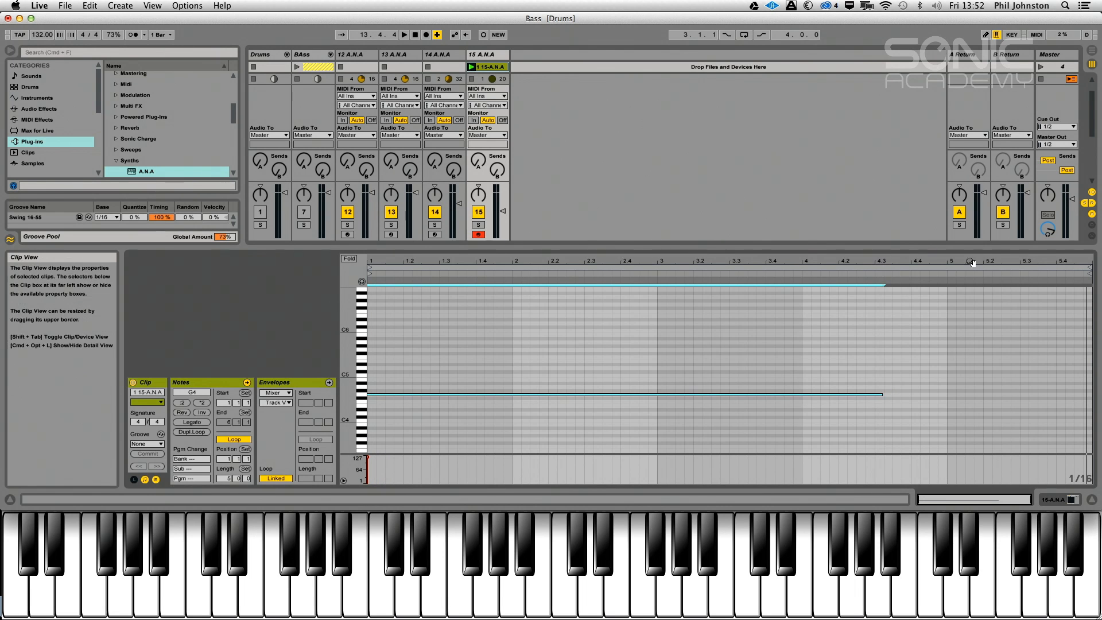
# - Extend the pad clip's loop to 8 bars and play the session
pyautogui.moveTo(1089, 268)
pyautogui.mouseDown()
pyautogui.moveTo(1057, 267)
pyautogui.moveTo(1099, 261)
pyautogui.moveTo(1011, 282)
pyautogui.mouseUp()
pyautogui.doubleClick(1004, 262)
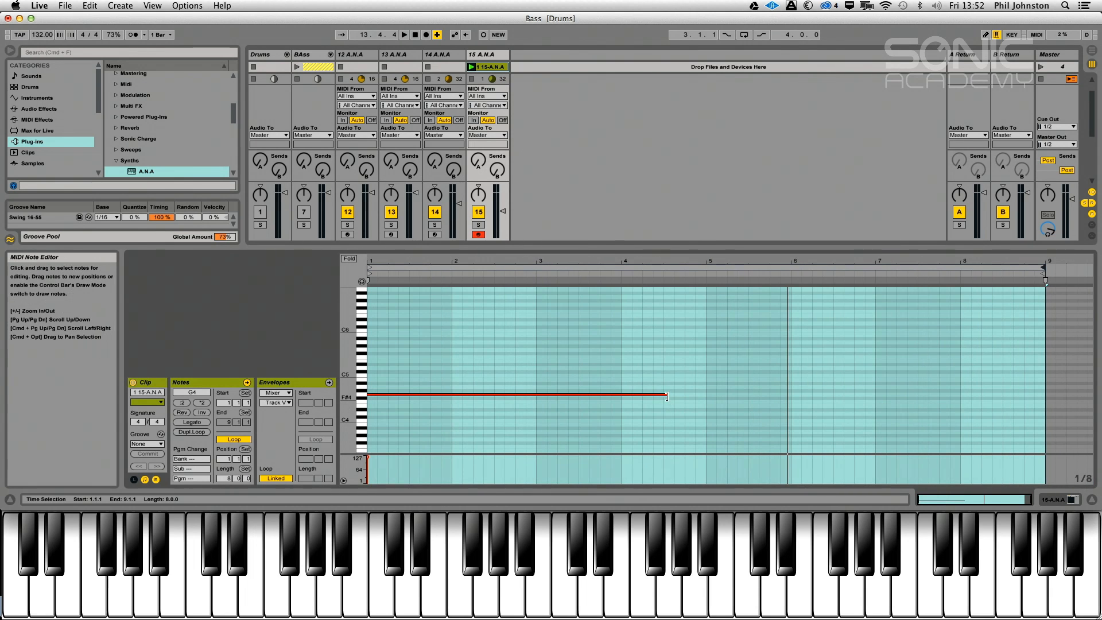
pyautogui.press('space')
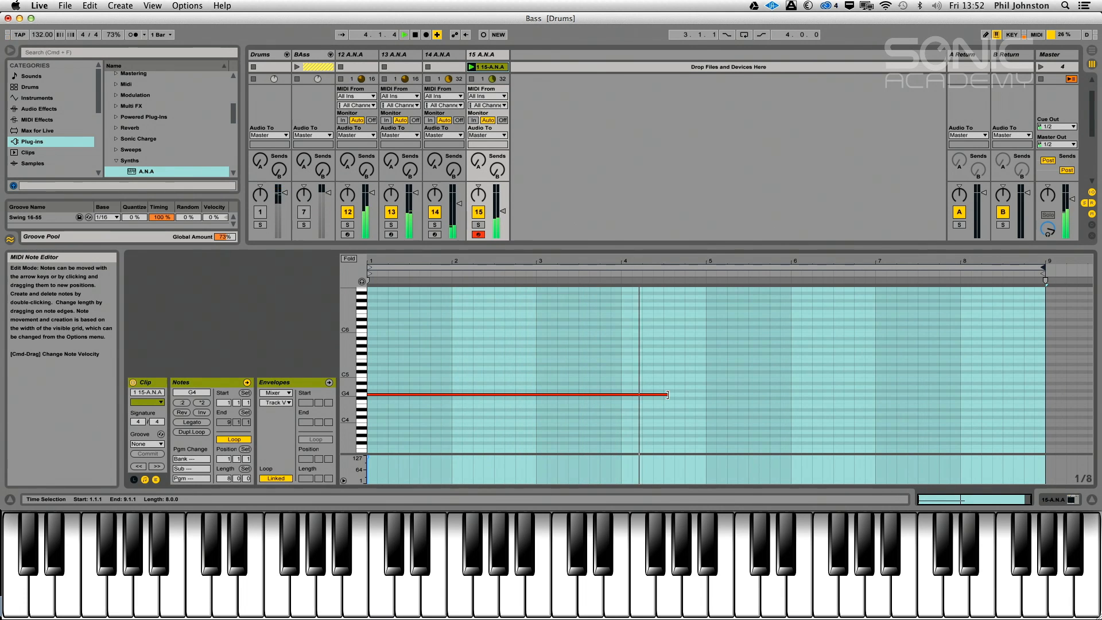
# - Reopen the A.N.A synth on track 15, raise its filter envelope release slightly and replay the session
pyautogui.click(493, 55)
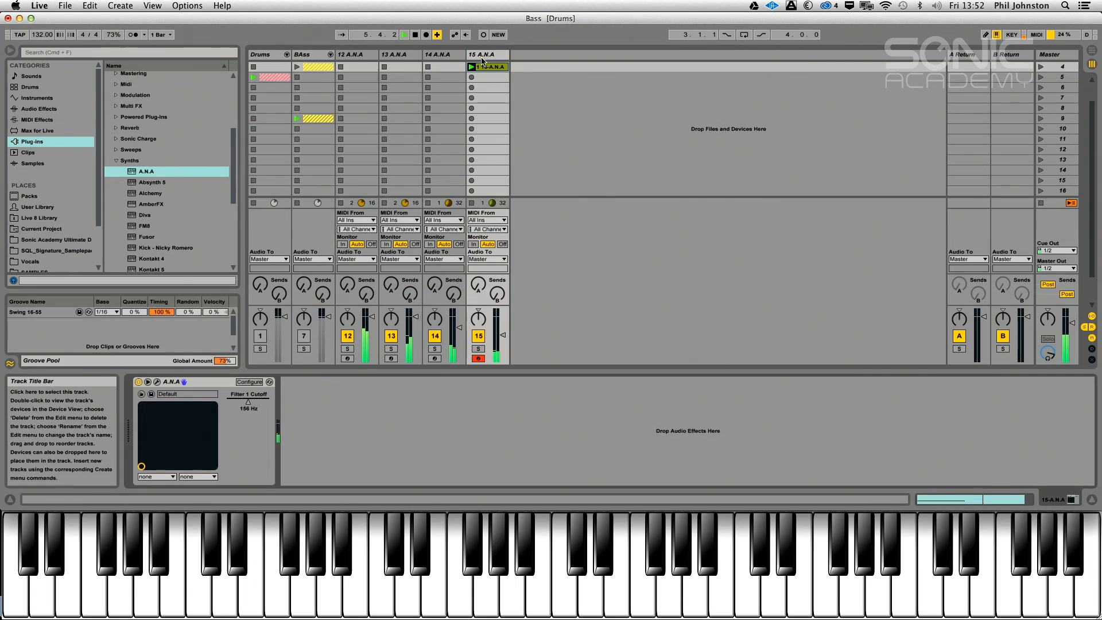
pyautogui.click(156, 381)
pyautogui.moveTo(736, 196); pyautogui.dragTo(739, 189)
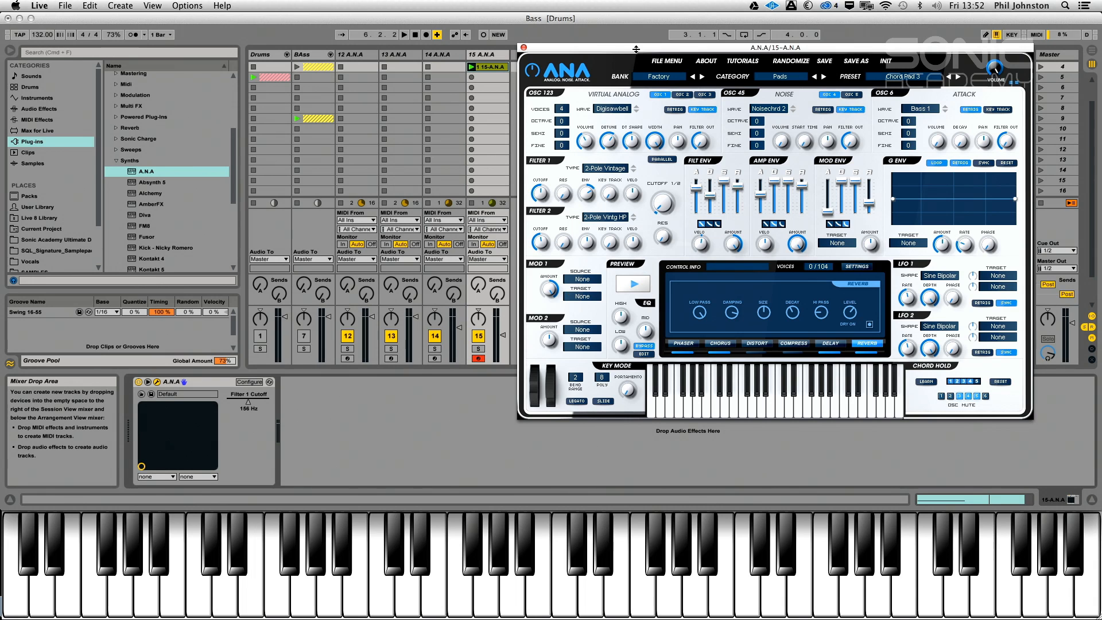
pyautogui.press('space')
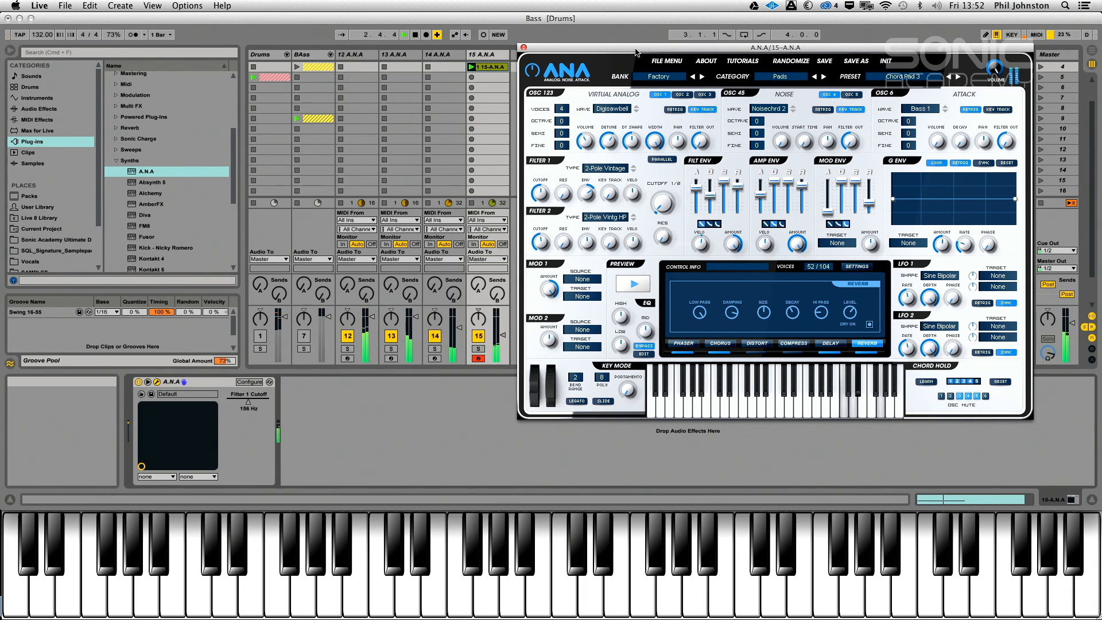
# - Check the pad's delay effect settings, close the synth and listen to the session
pyautogui.click(830, 343)
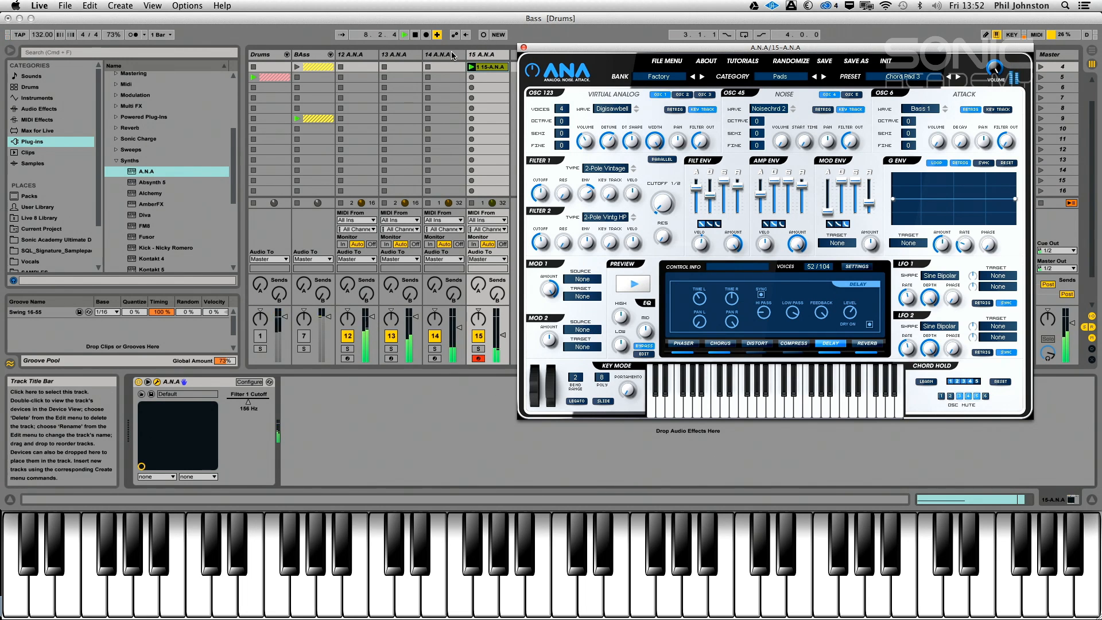
pyautogui.click(522, 47)
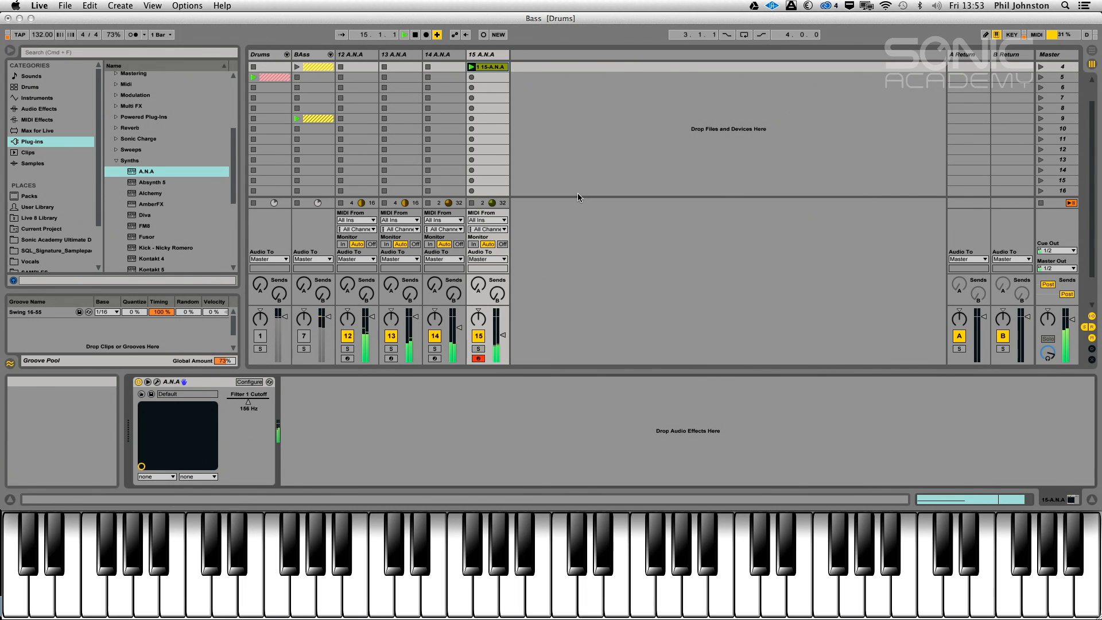
pyautogui.click(449, 57)
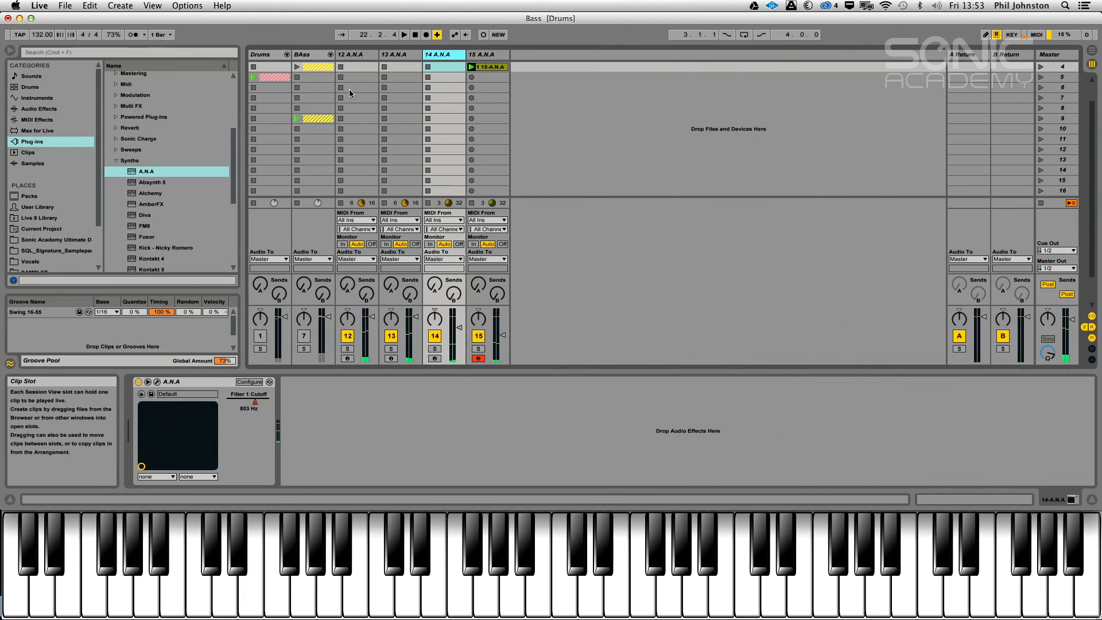
pyautogui.press('space')
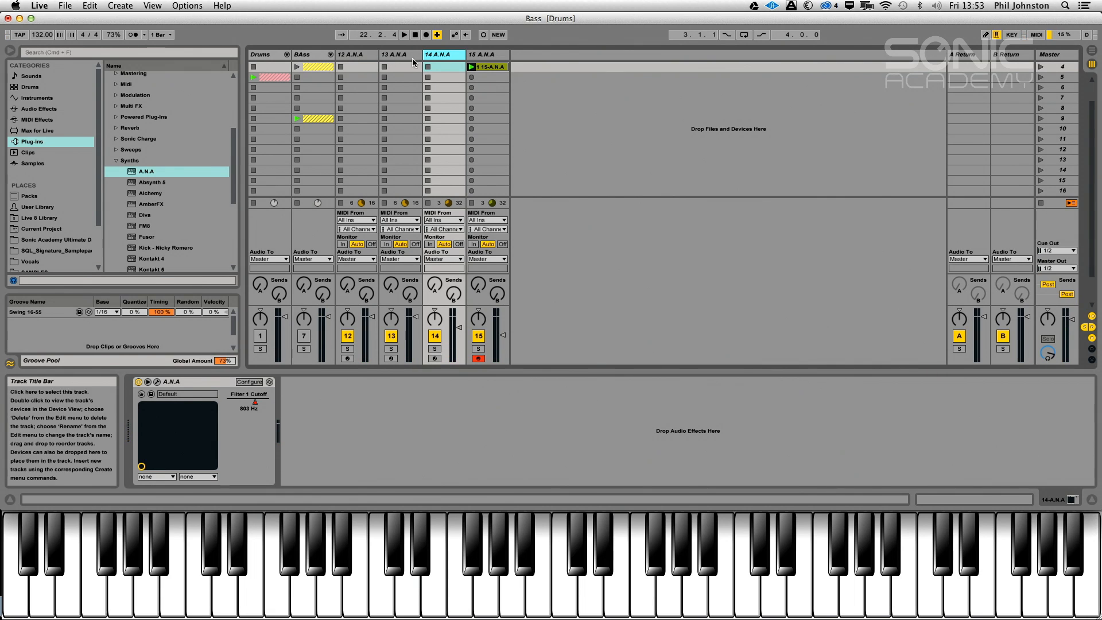
# - Rename track 12 A.N.A as Light Pad
pyautogui.click(362, 54)
pyautogui.rightClick(360, 55)
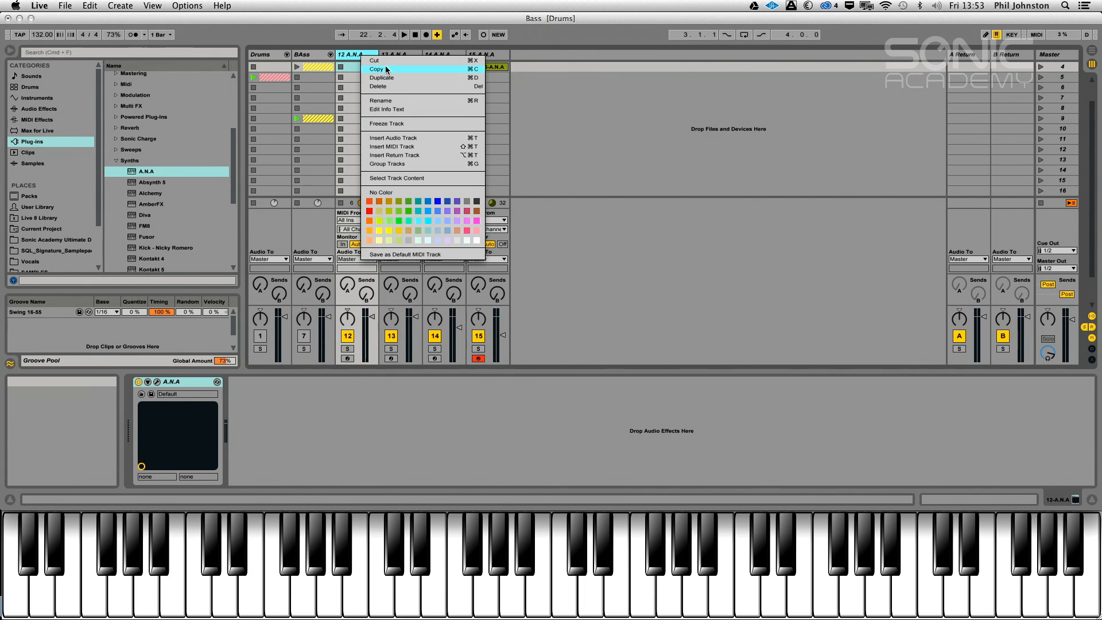
pyautogui.click(394, 100)
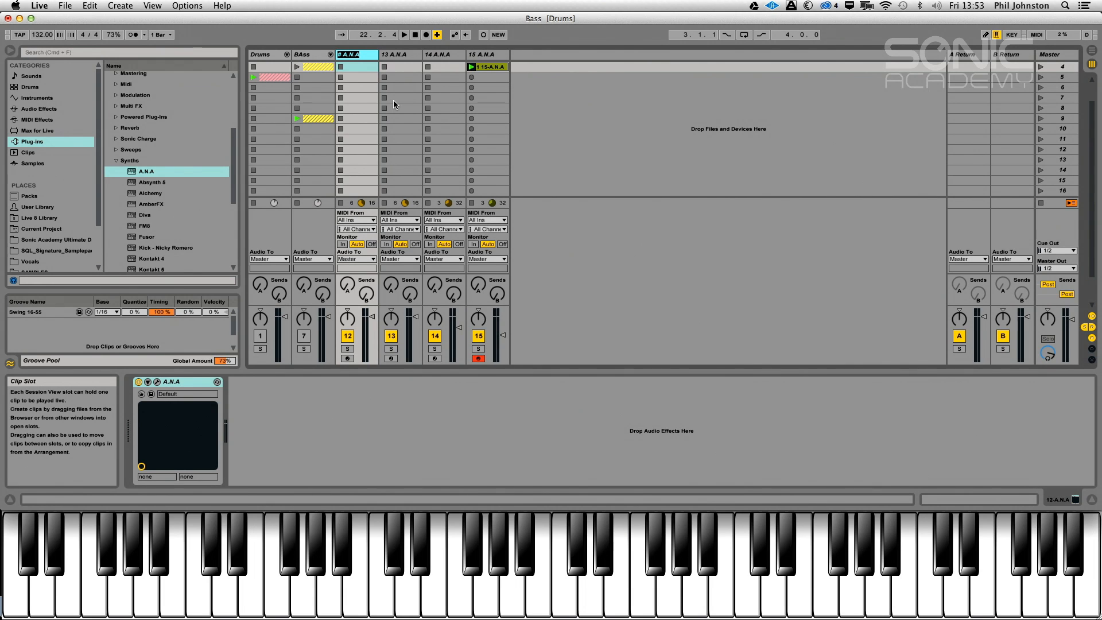
pyautogui.write('Light Pad')
pyautogui.press('Return')
# - Rename track 13 A.N.A as Sub Pad
pyautogui.rightClick(392, 55)
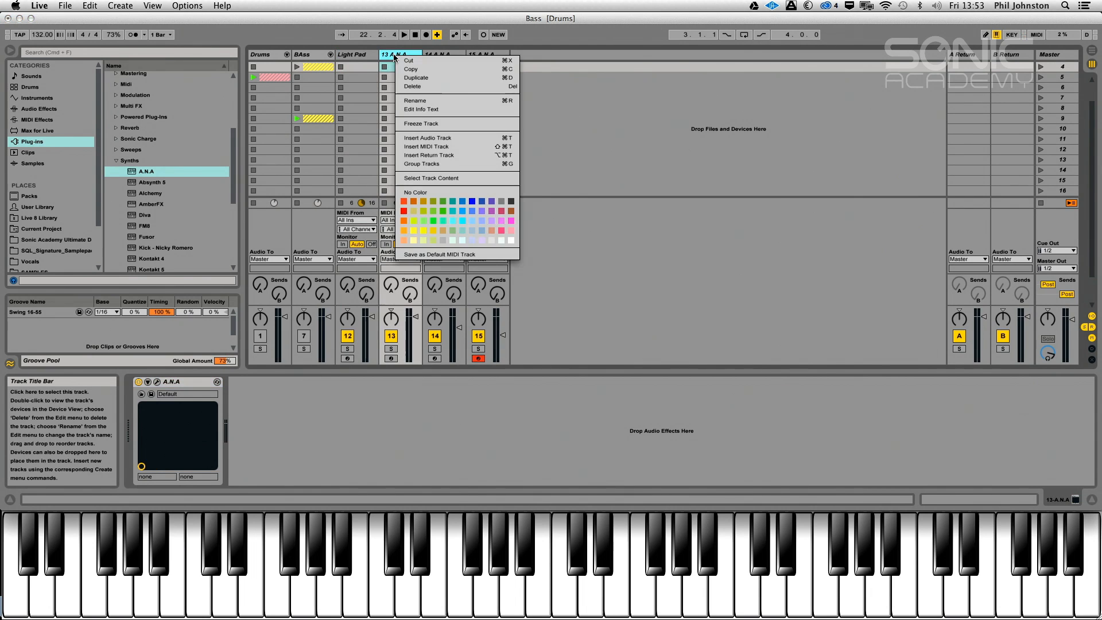
pyautogui.click(428, 103)
pyautogui.write('Sub')
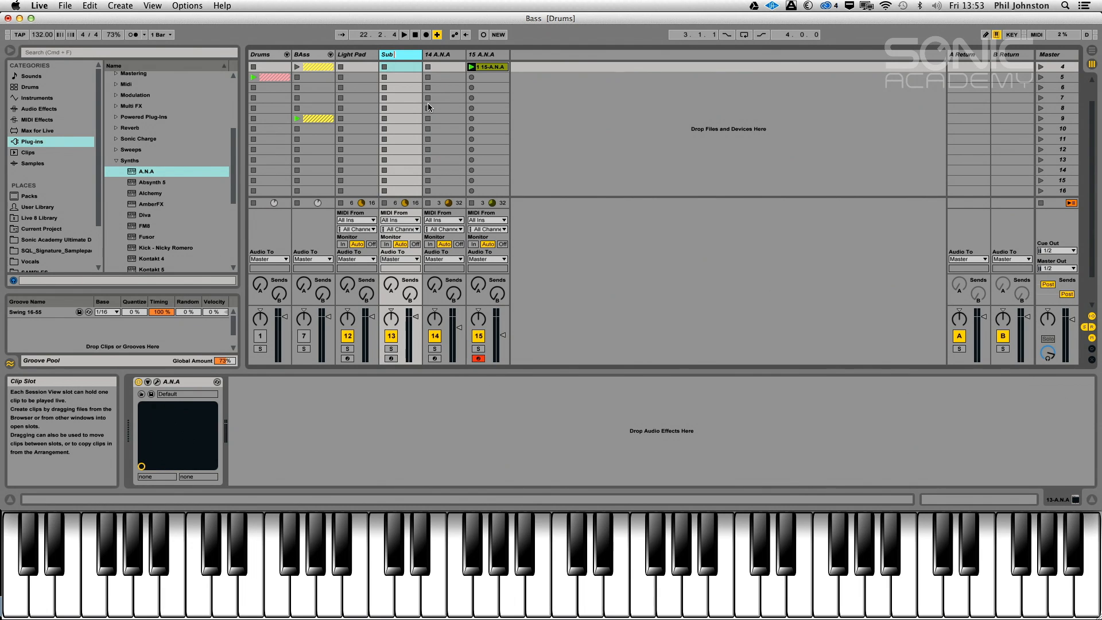
pyautogui.write(' Pad')
pyautogui.press('Return')
# - Rename track 14 A.N.A as Voice Pad
pyautogui.rightClick(438, 57)
pyautogui.click(464, 110)
pyautogui.write('Voice')
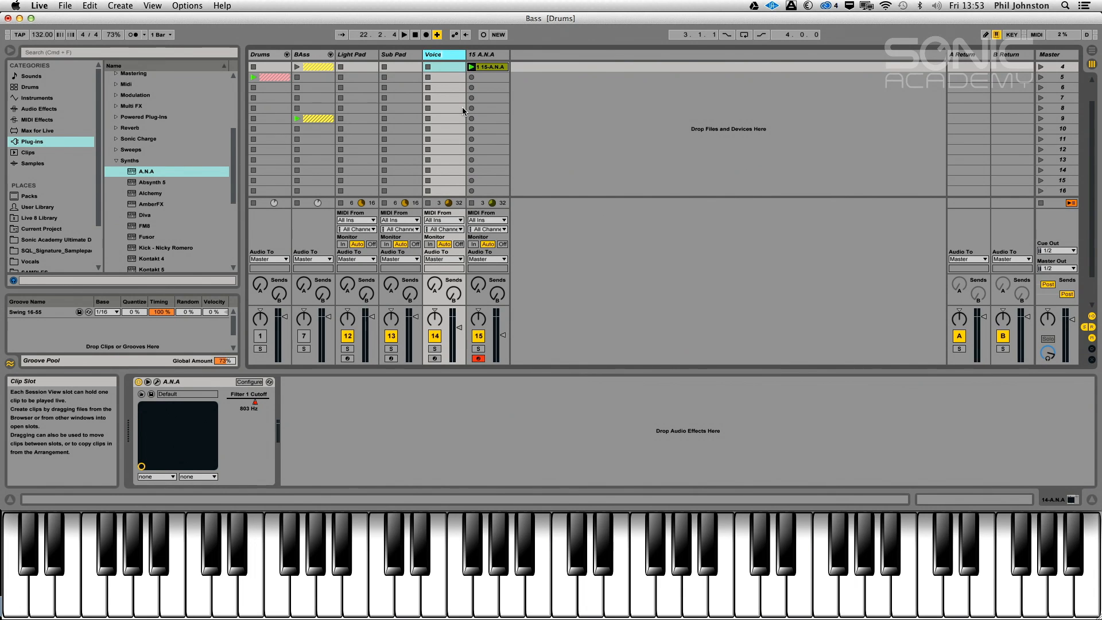
pyautogui.write(' Pad')
pyautogui.press('Return')
# - Rename track 15 A.N.A as Offshore Pad
pyautogui.rightClick(481, 54)
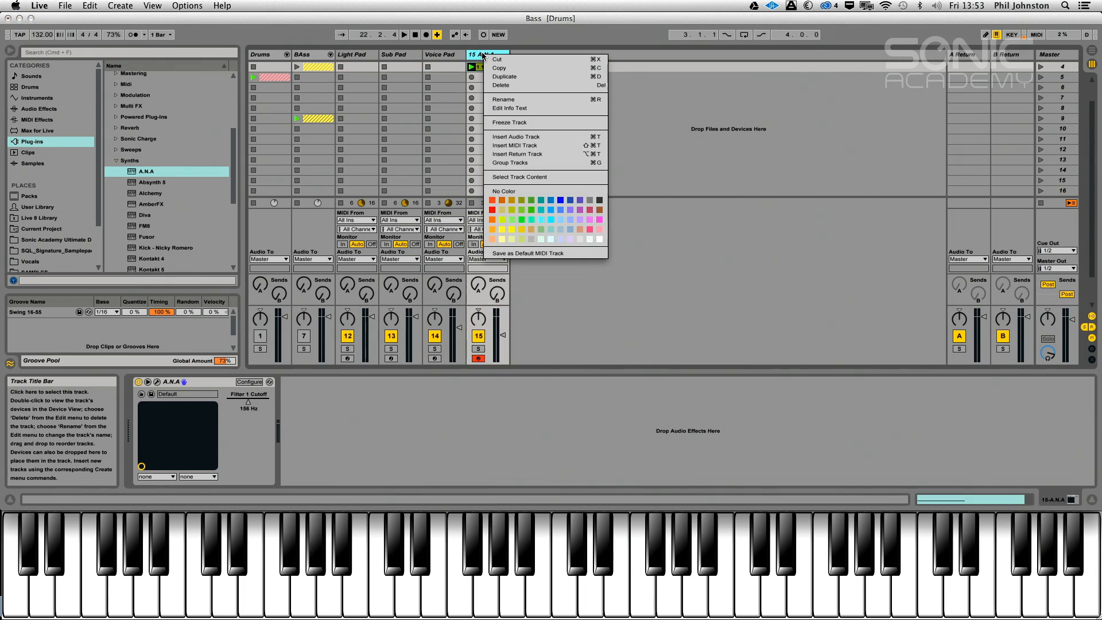
pyautogui.click(501, 103)
pyautogui.write('Offshore Pad')
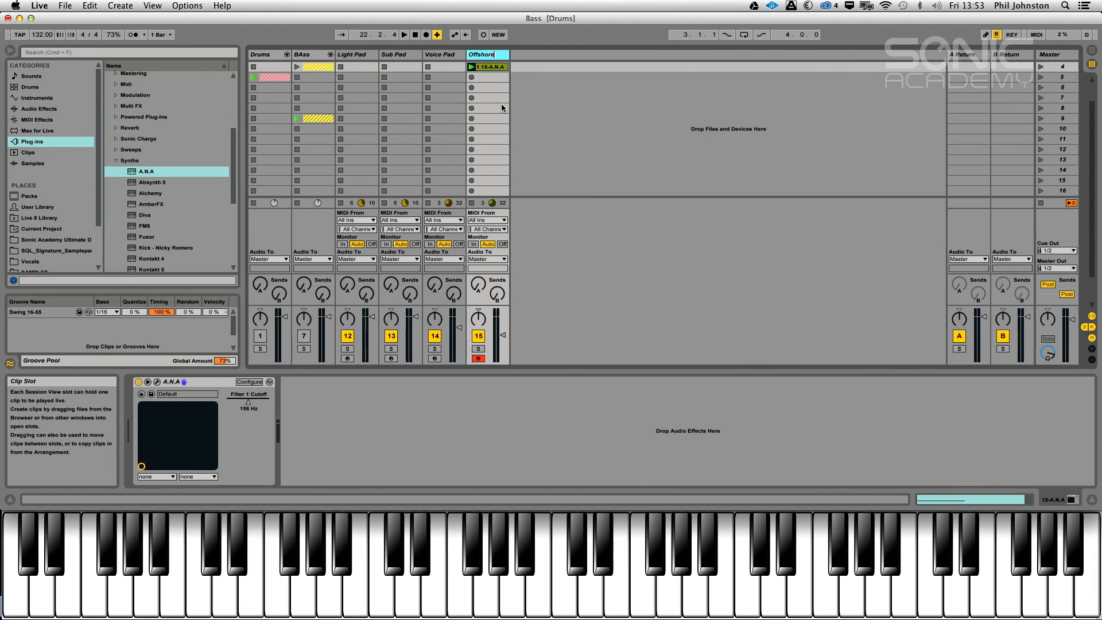
pyautogui.press('Return')
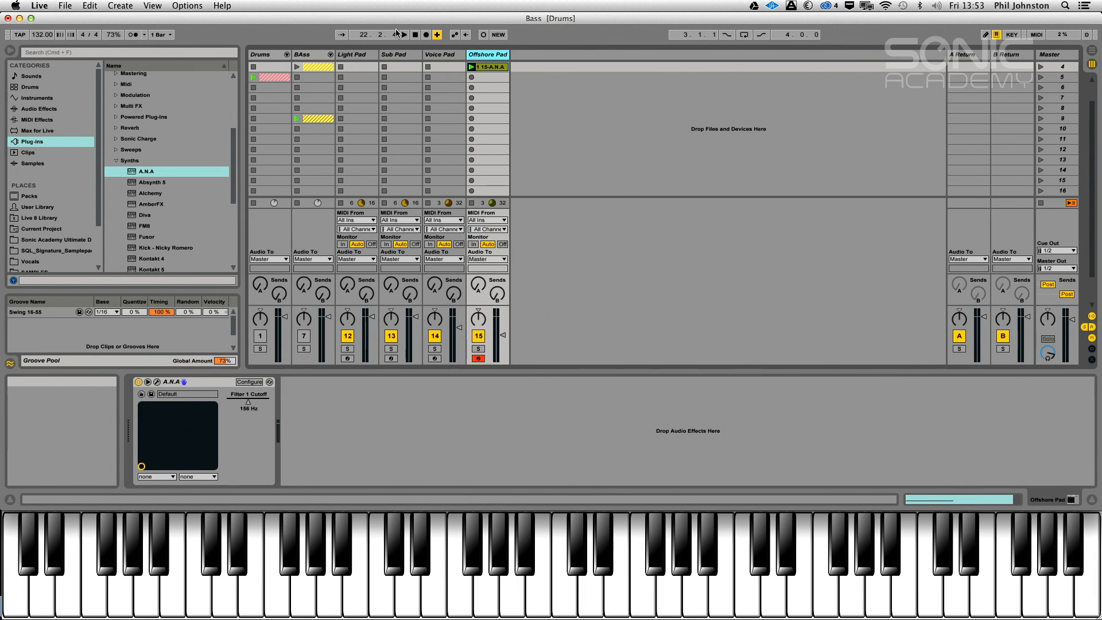
# - Group the four tracks from Light Pad to Offshore Pad and name the group Pads
pyautogui.keyDown('shift'); pyautogui.click(352, 55); pyautogui.keyUp('shift')
pyautogui.press('super+g')
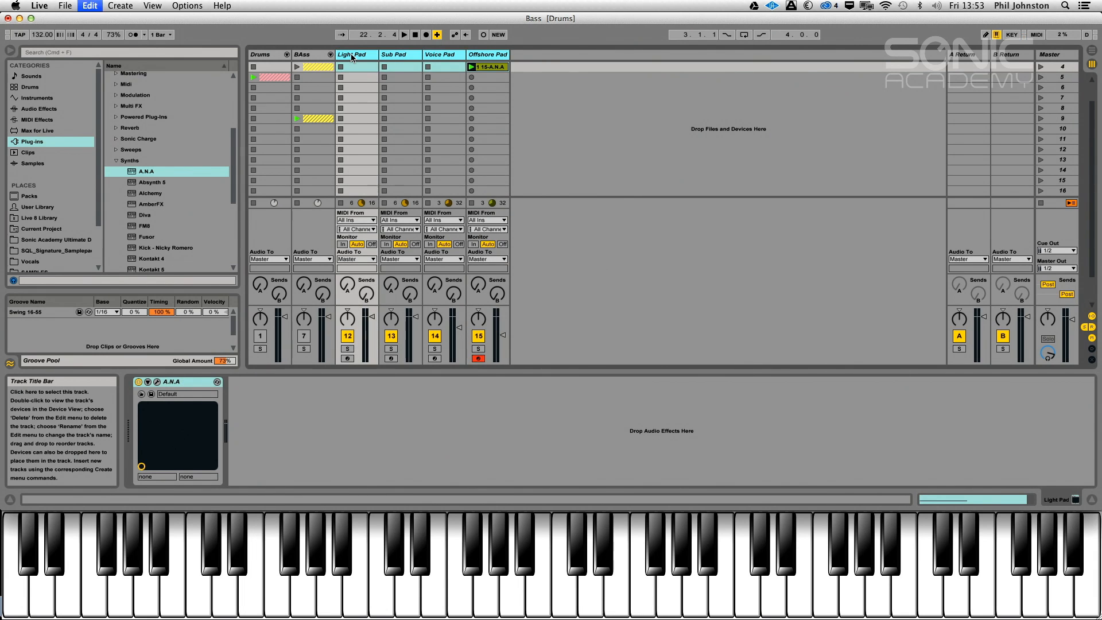
pyautogui.rightClick(354, 63)
pyautogui.click(396, 112)
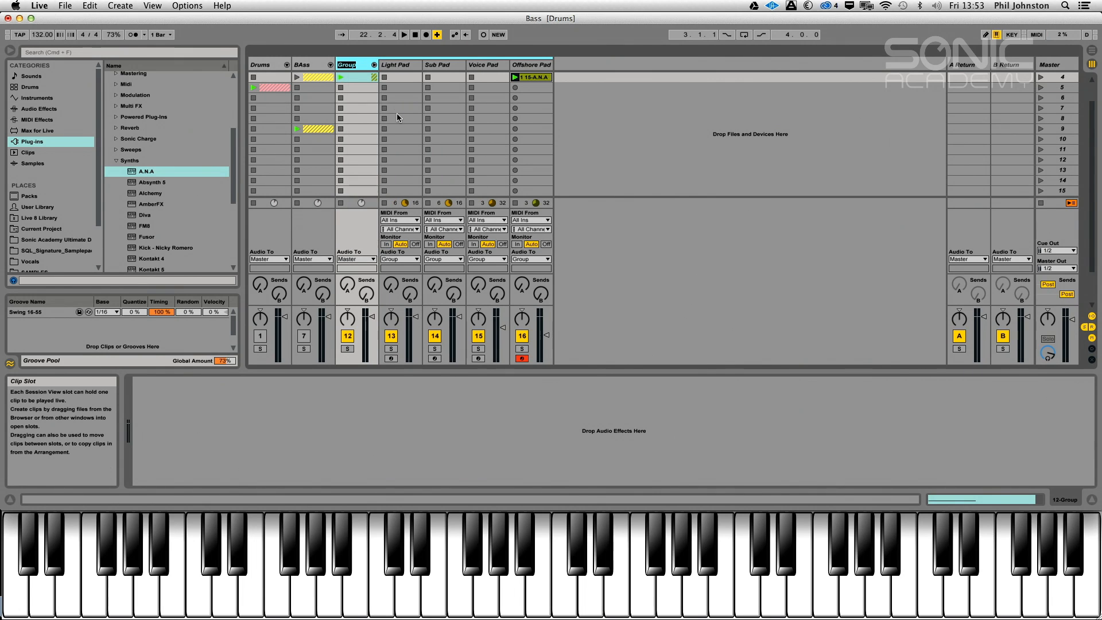
pyautogui.write('Pads')
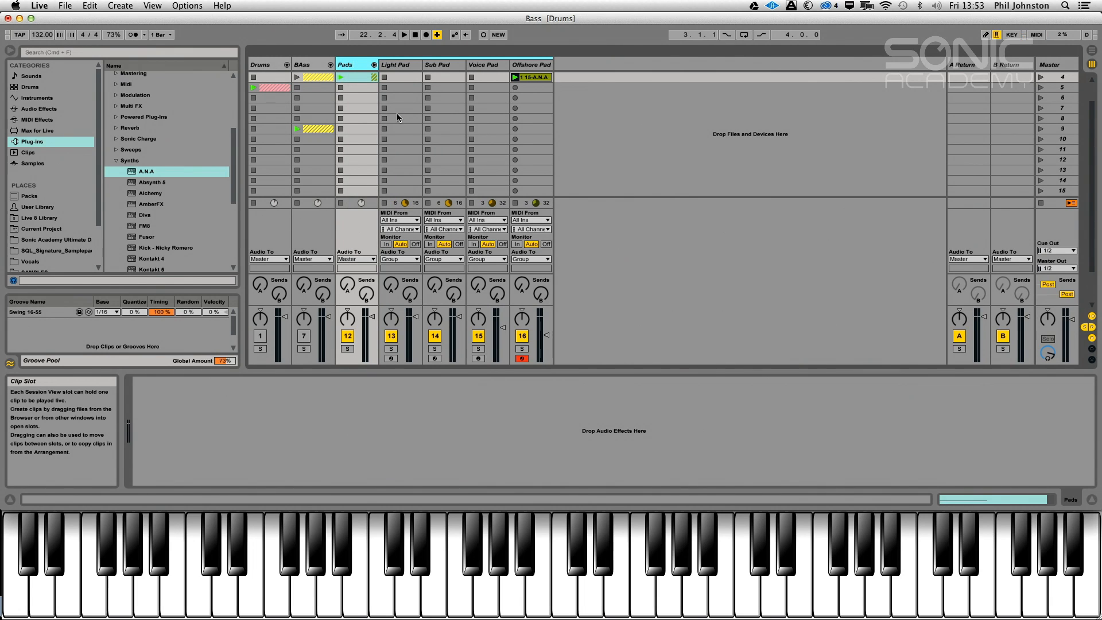